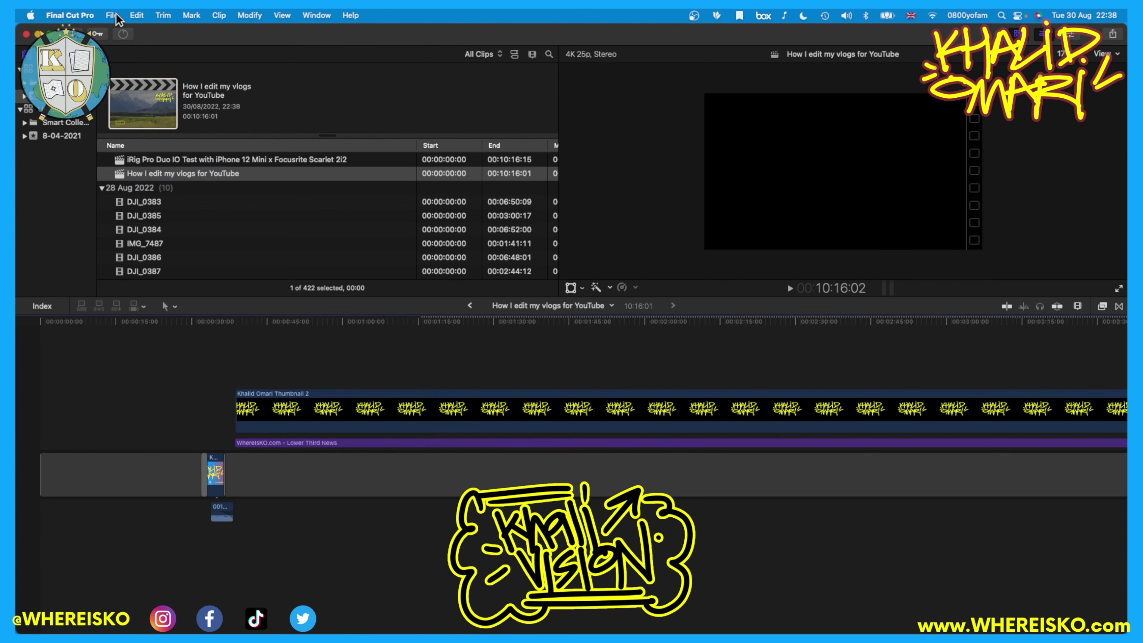
# Create a project named "The best kept secret to finish your songs in Logic Pro X" and paste the copied vlog template timeline into it.
pyautogui.moveTo(189, 32)
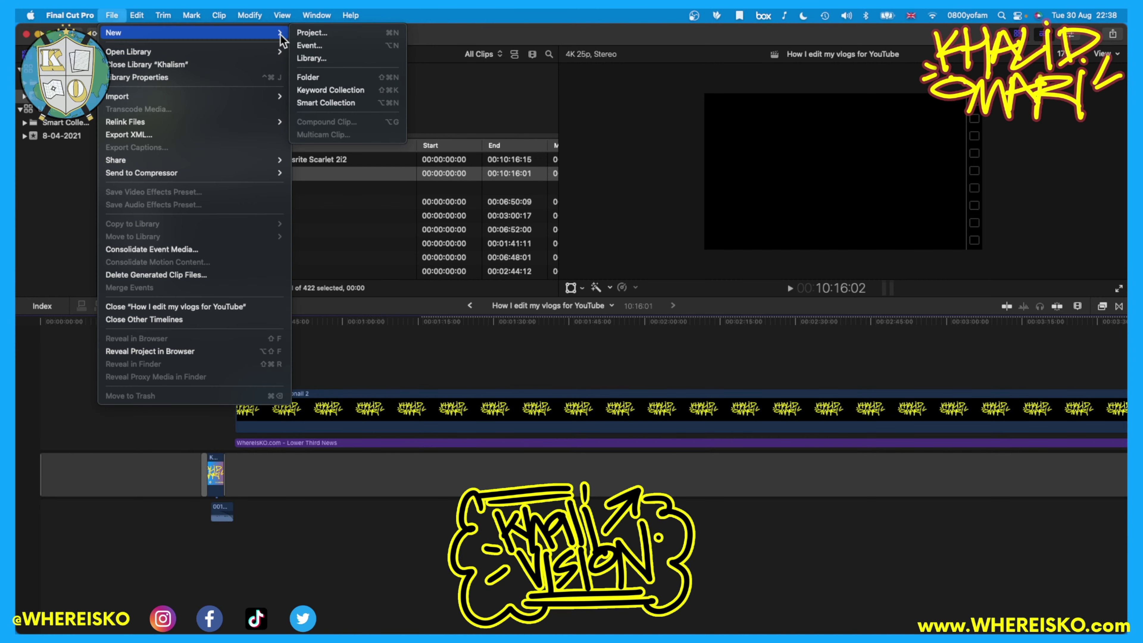
pyautogui.click(349, 33)
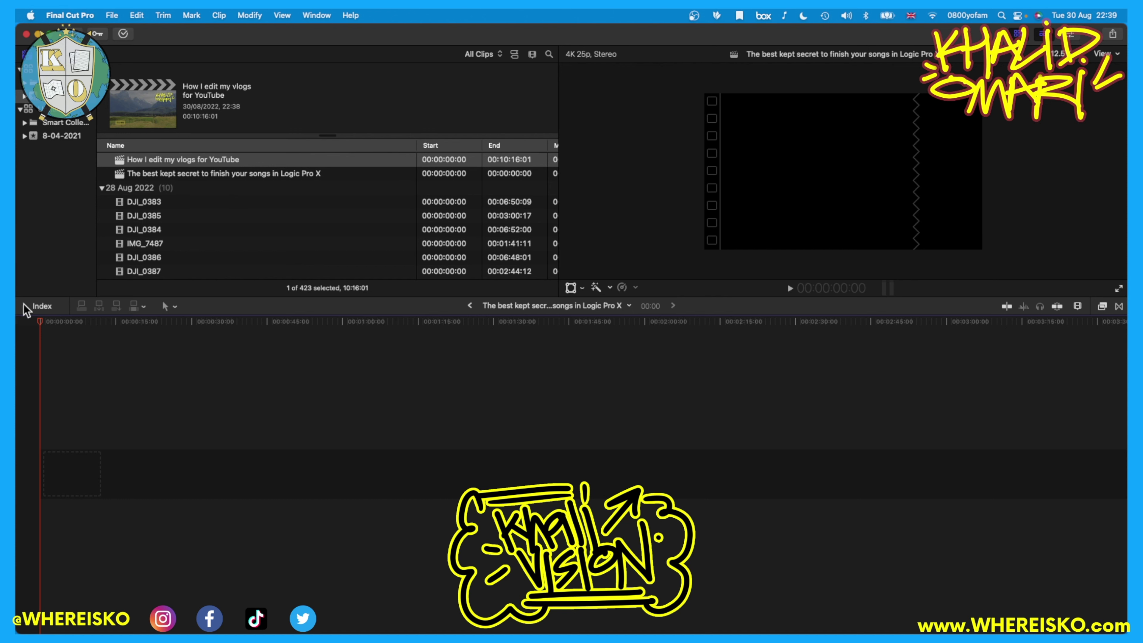
pyautogui.click(219, 176)
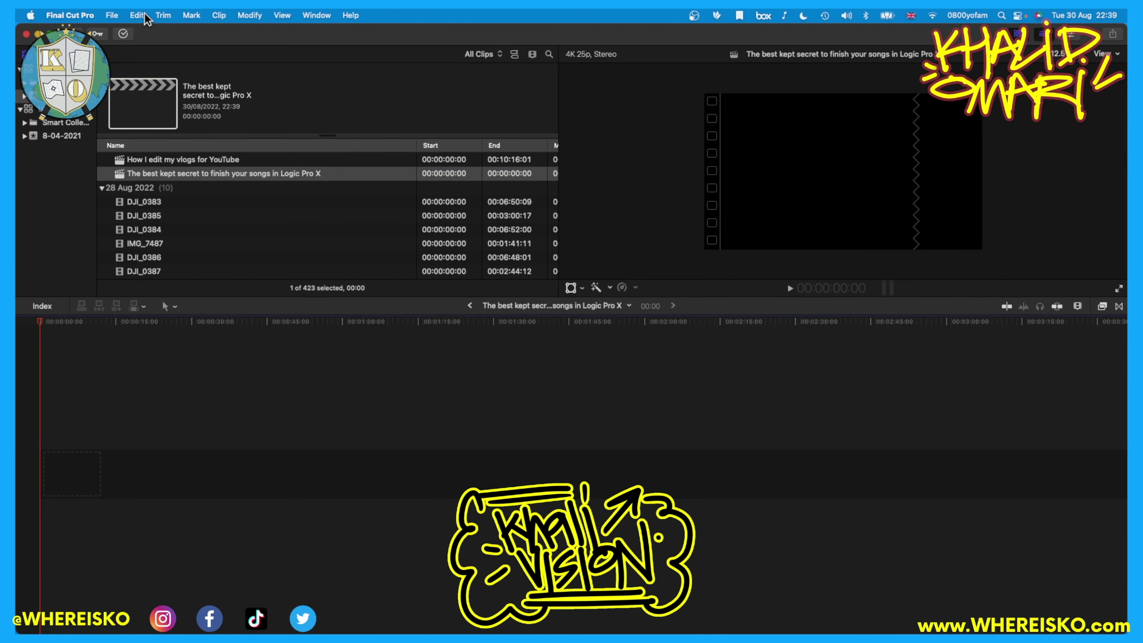
pyautogui.click(137, 15)
pyautogui.click(151, 104)
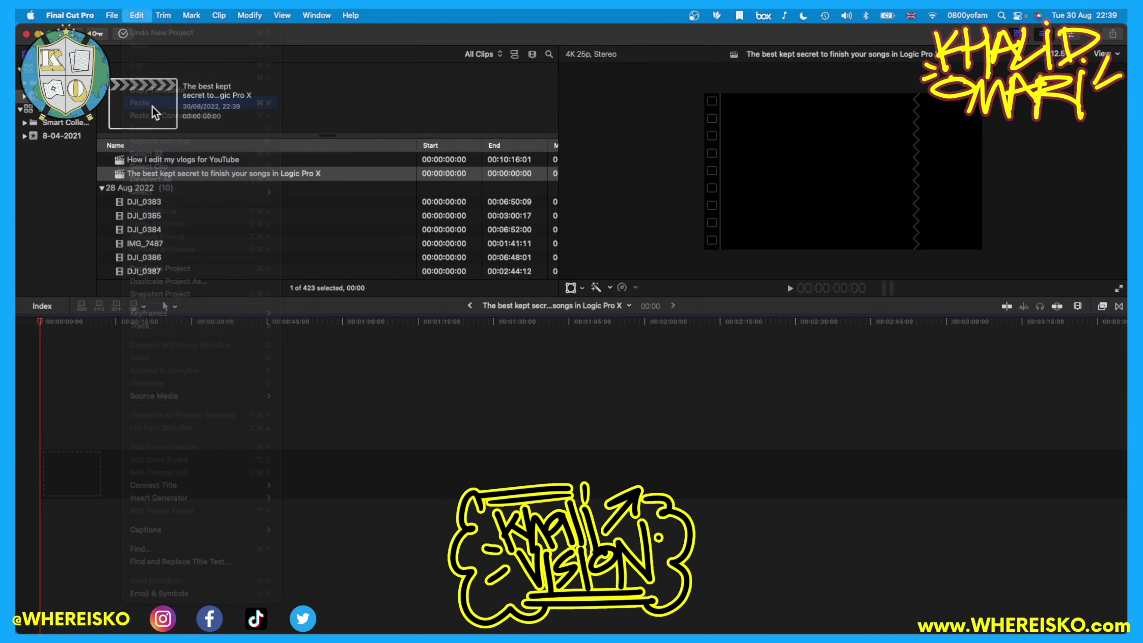
pyautogui.hscroll(-20, 314, 341)
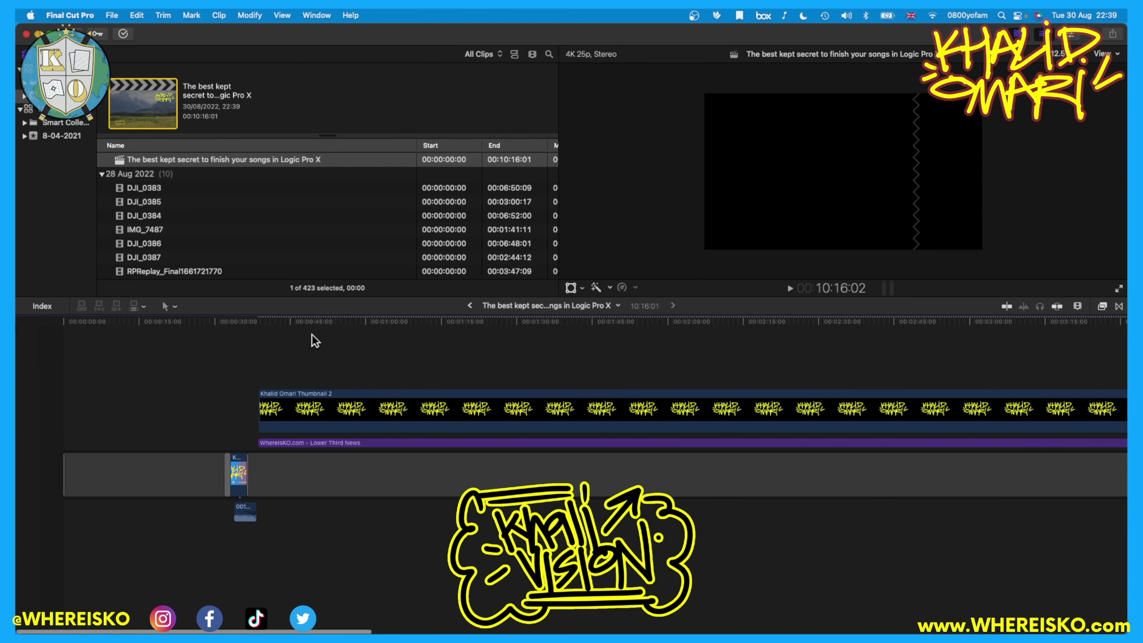
# Switch to Finder and preview DJI_0388.MP4 from the AB Testing folder inside Pocket 2, skipping ahead in the footage.
pyautogui.click(278, 622)
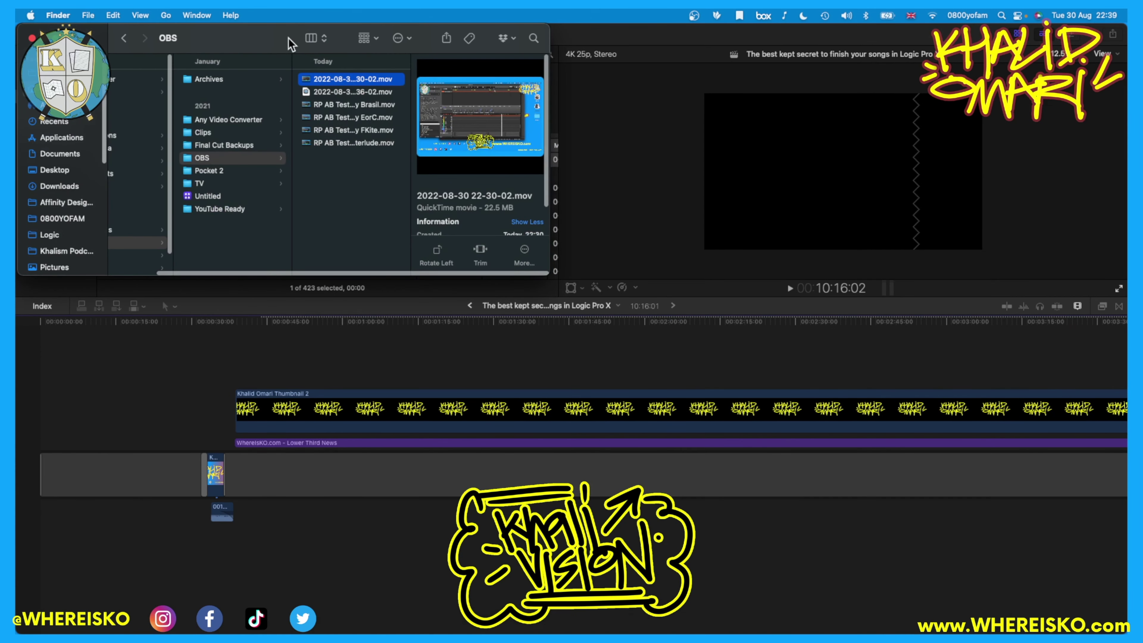
pyautogui.click(215, 171)
pyautogui.click(349, 80)
pyautogui.click(465, 93)
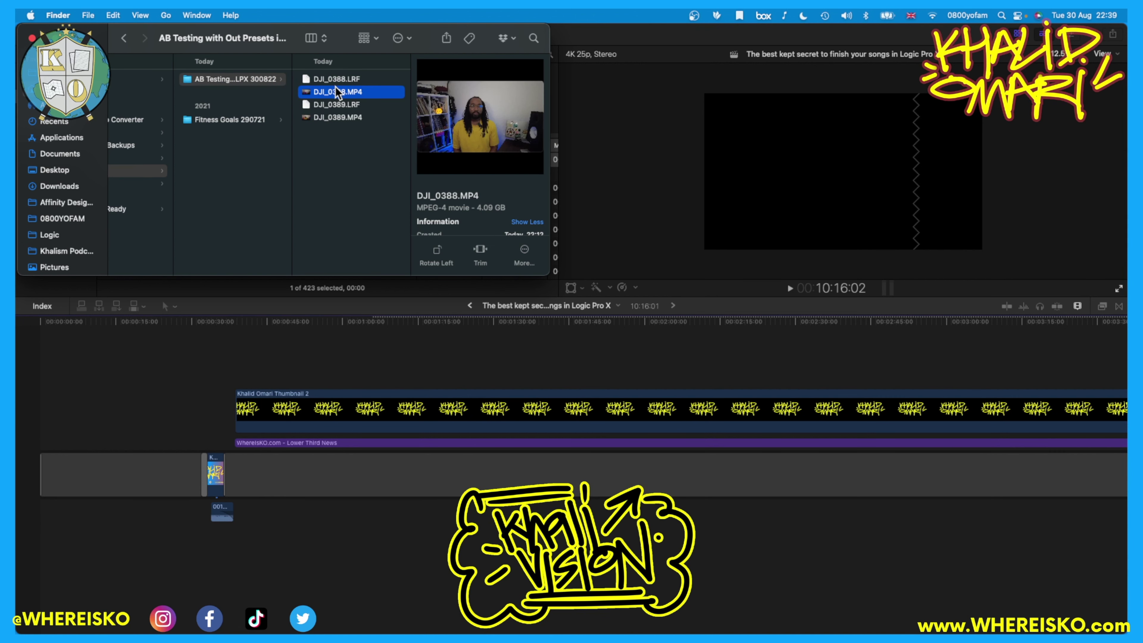
pyautogui.press('space')
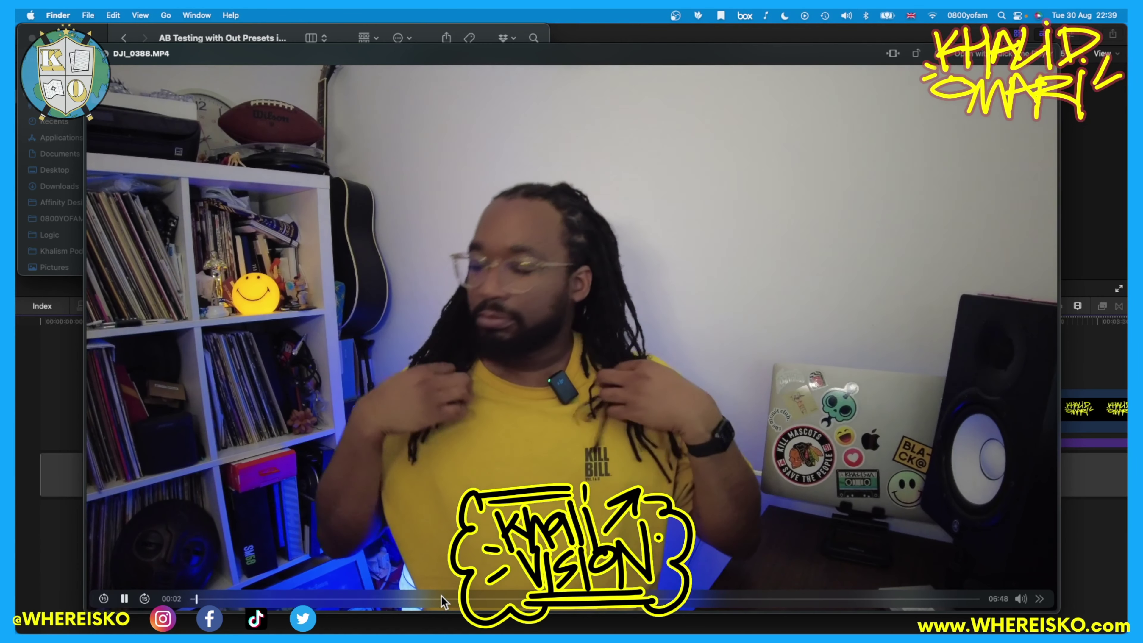
pyautogui.click(441, 599)
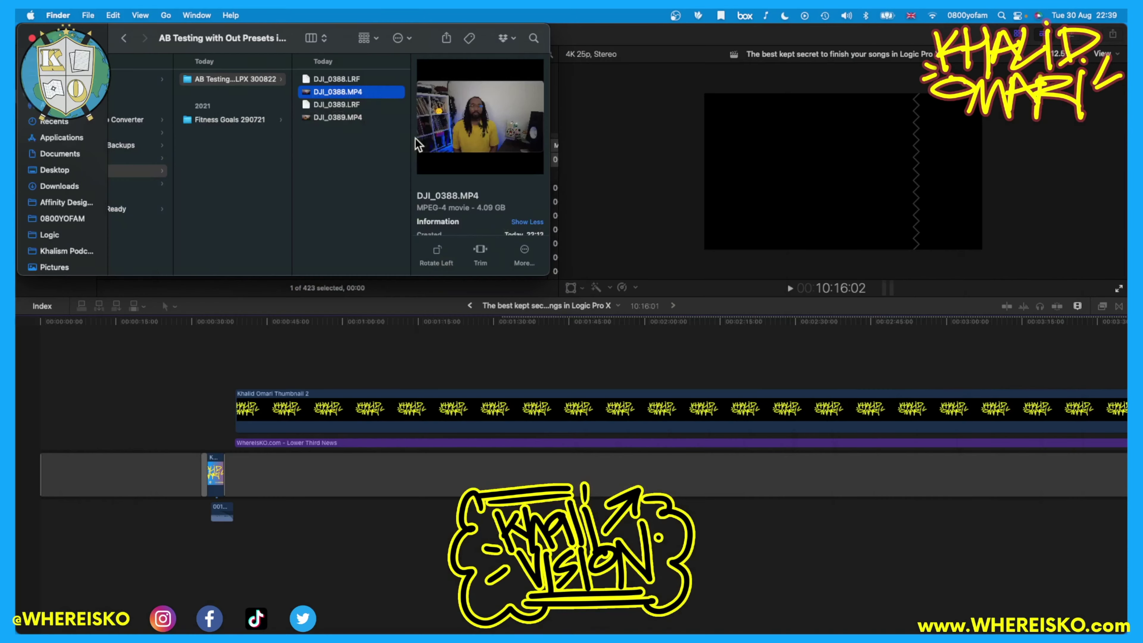
# In Final Cut Pro, paste a copy of the long gap clip into the primary storyline at 37:15, shortly after the intro.
pyautogui.click(229, 322)
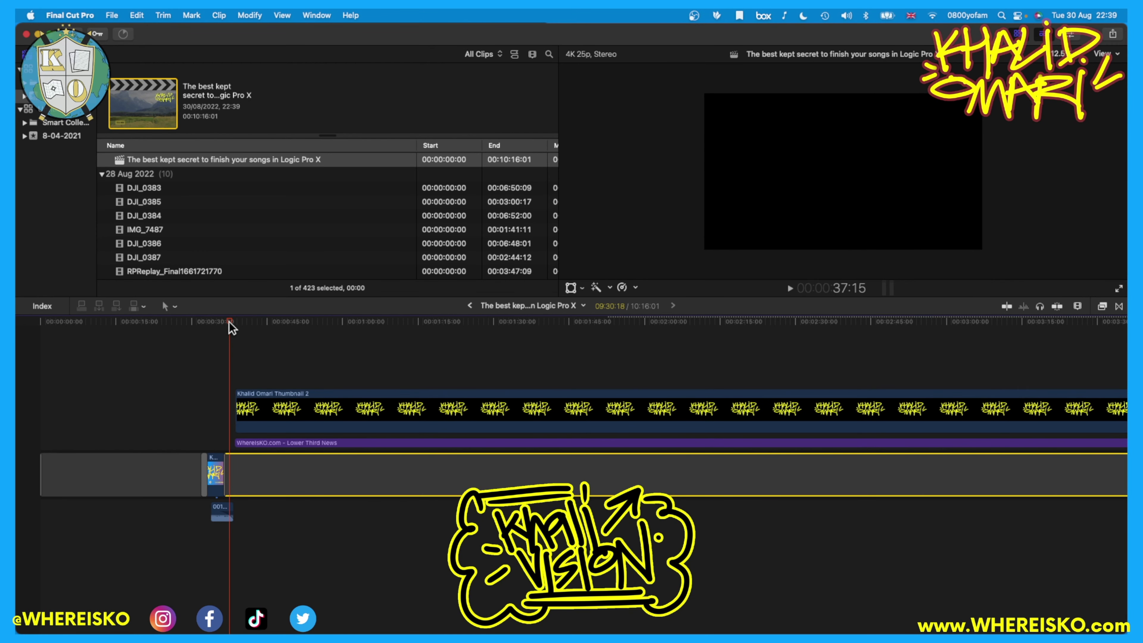
pyautogui.press('super+v')
pyautogui.click(314, 493)
pyautogui.hscroll(-15, 313, 493)
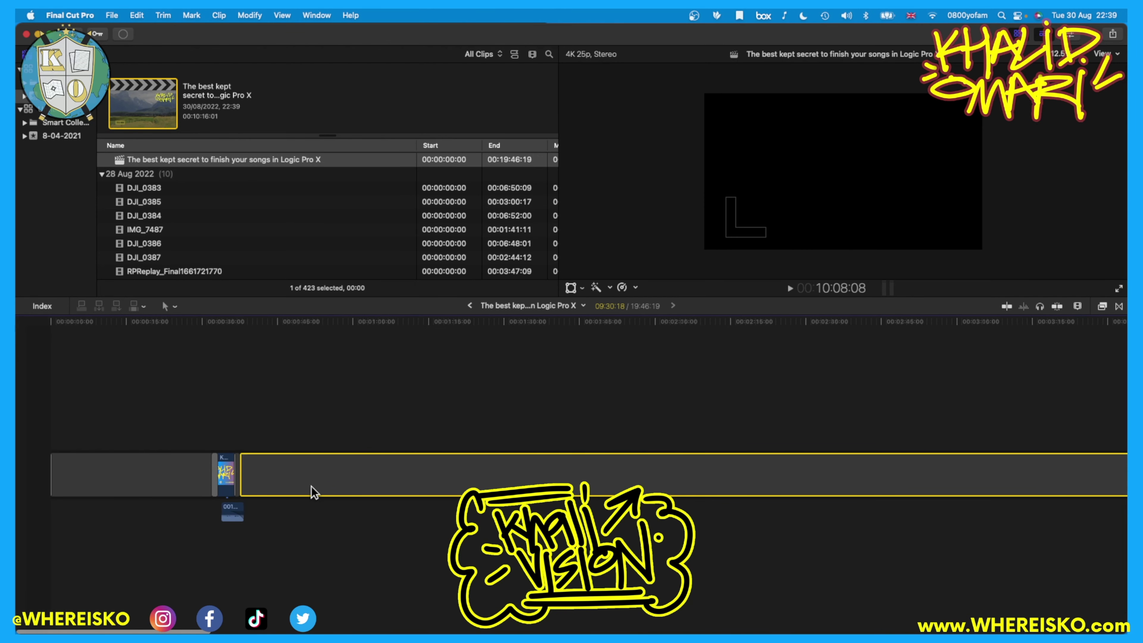
pyautogui.press('super+equal')
# Insert DJI_0388.MP4 from Finder into the primary storyline right after the short gap that follows the intro.
pyautogui.moveTo(274, 630)
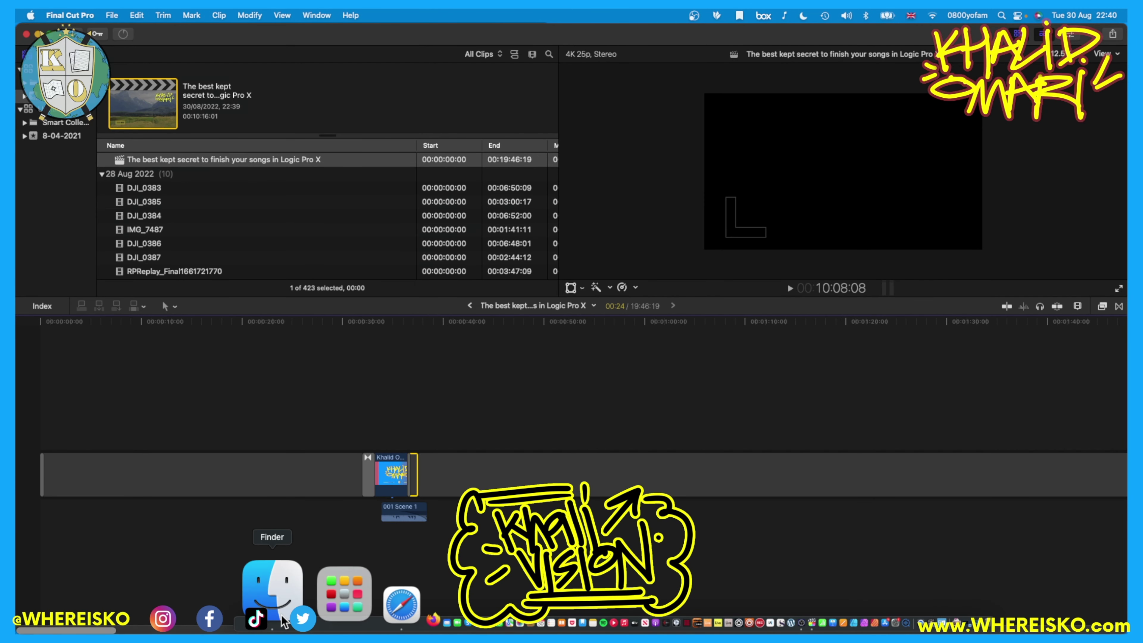
pyautogui.click(273, 590)
pyautogui.moveTo(349, 96); pyautogui.dragTo(424, 466)
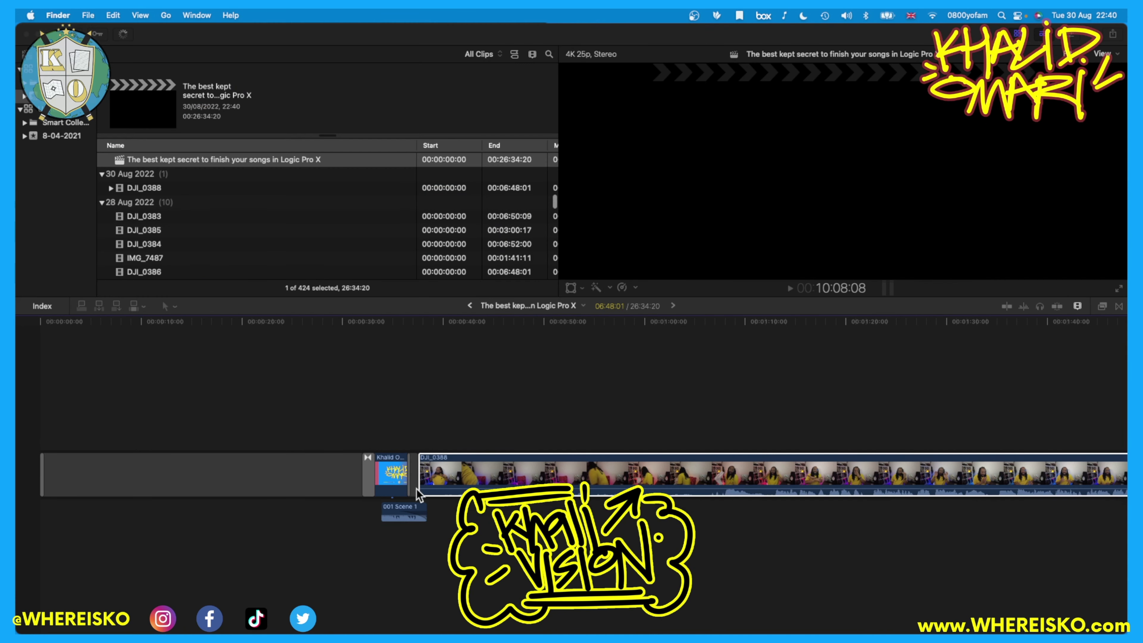
pyautogui.click(423, 489)
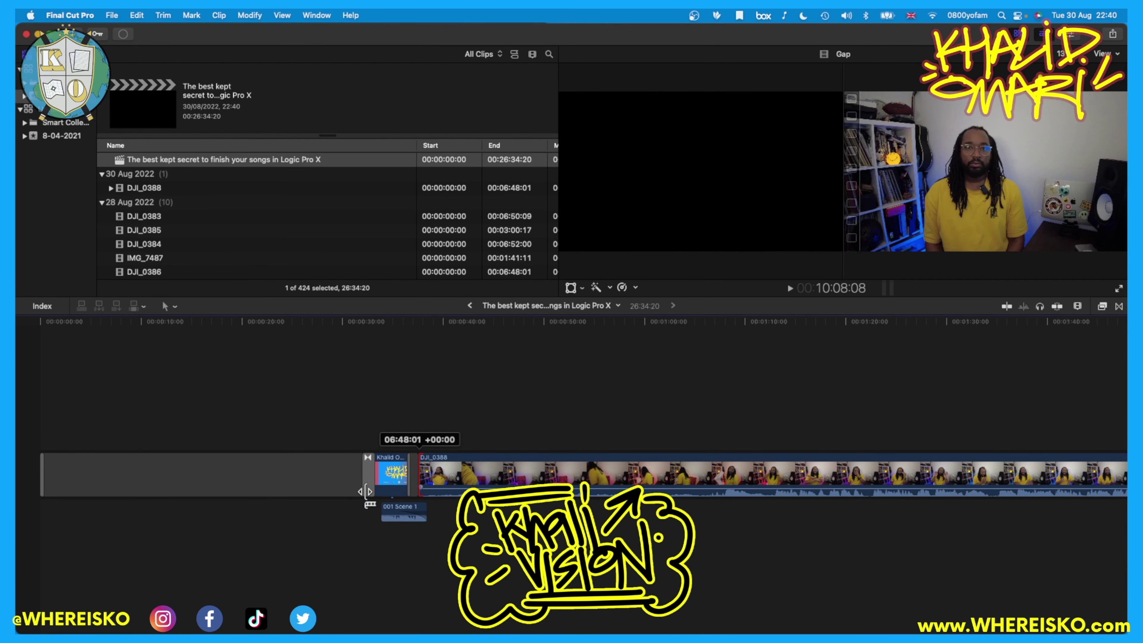
# Insert DJI_0389.MP4 from Finder into the primary storyline directly after the end of the DJI_0388 clip, and check its end.
pyautogui.hscroll(15, 716, 491)
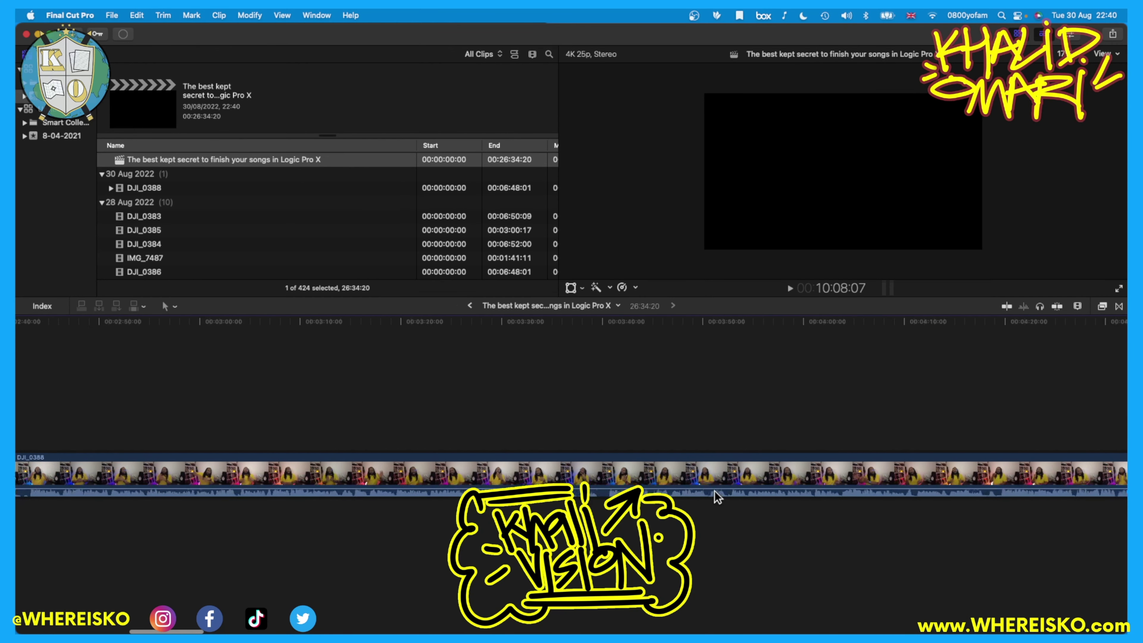
pyautogui.hscroll(10, 715, 491)
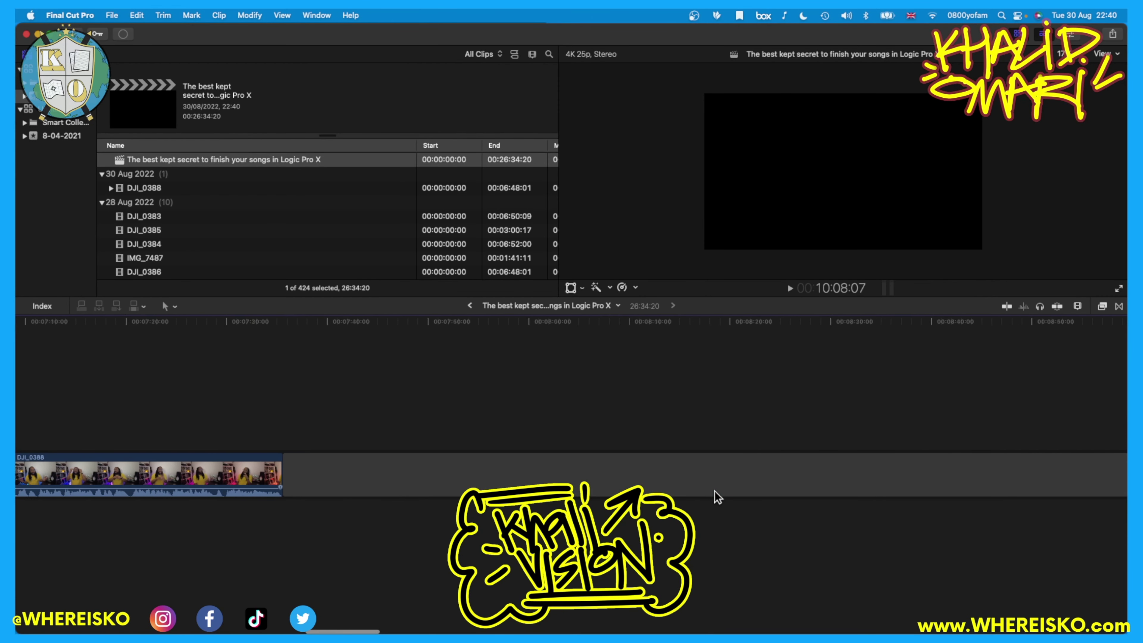
pyautogui.click(331, 495)
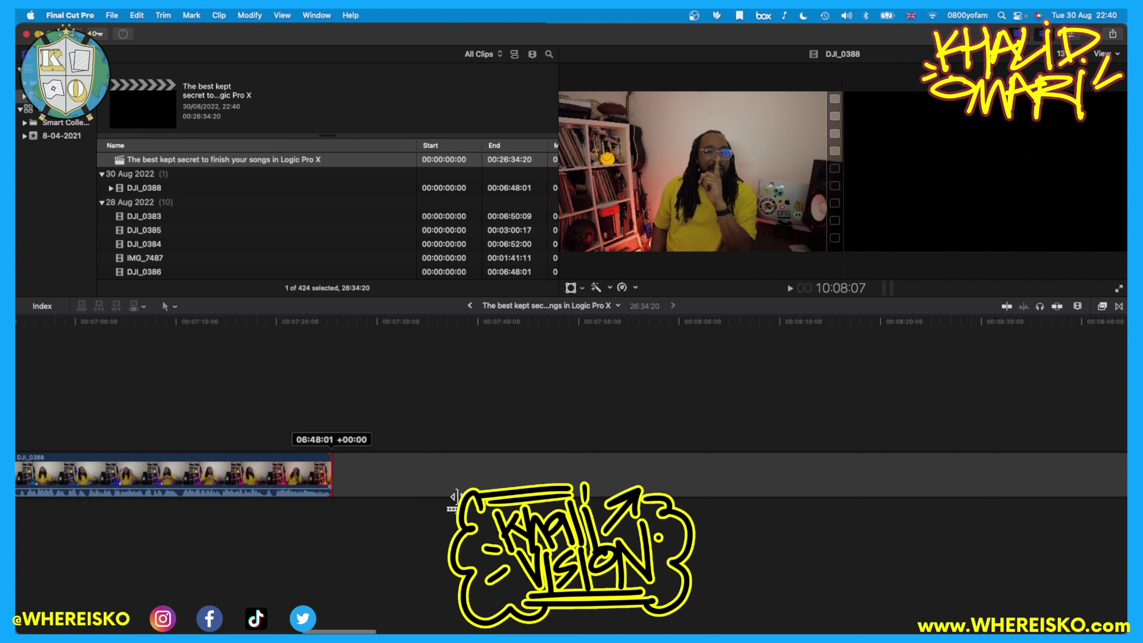
pyautogui.moveTo(289, 623)
pyautogui.click(232, 594)
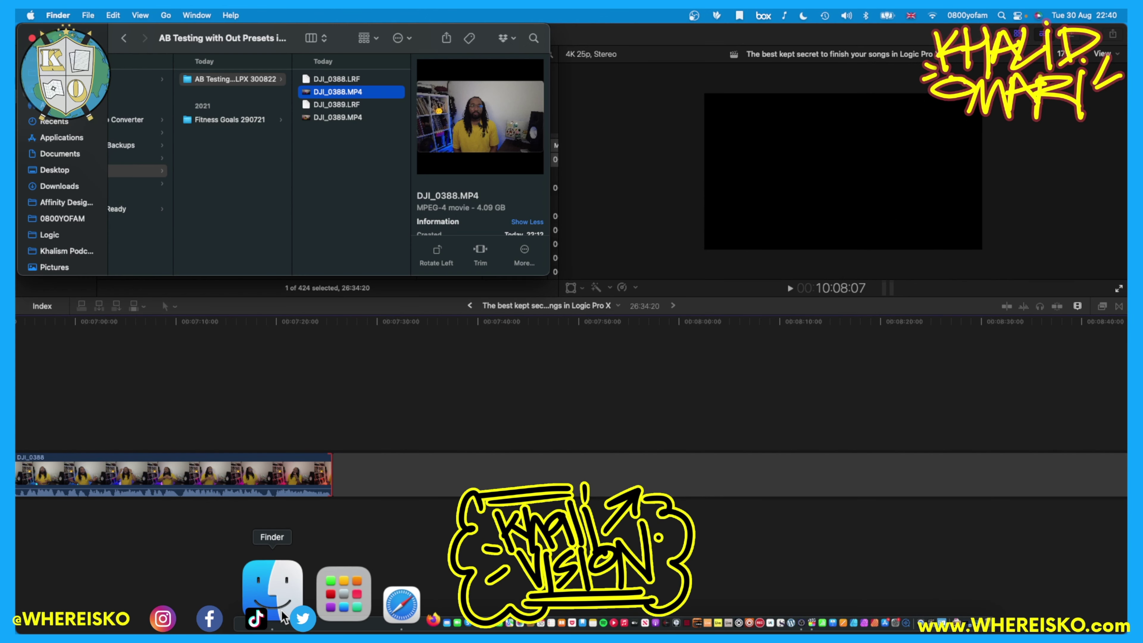
pyautogui.click(339, 117)
pyautogui.moveTo(341, 119); pyautogui.dragTo(272, 495)
pyautogui.hscroll(10, 510, 439)
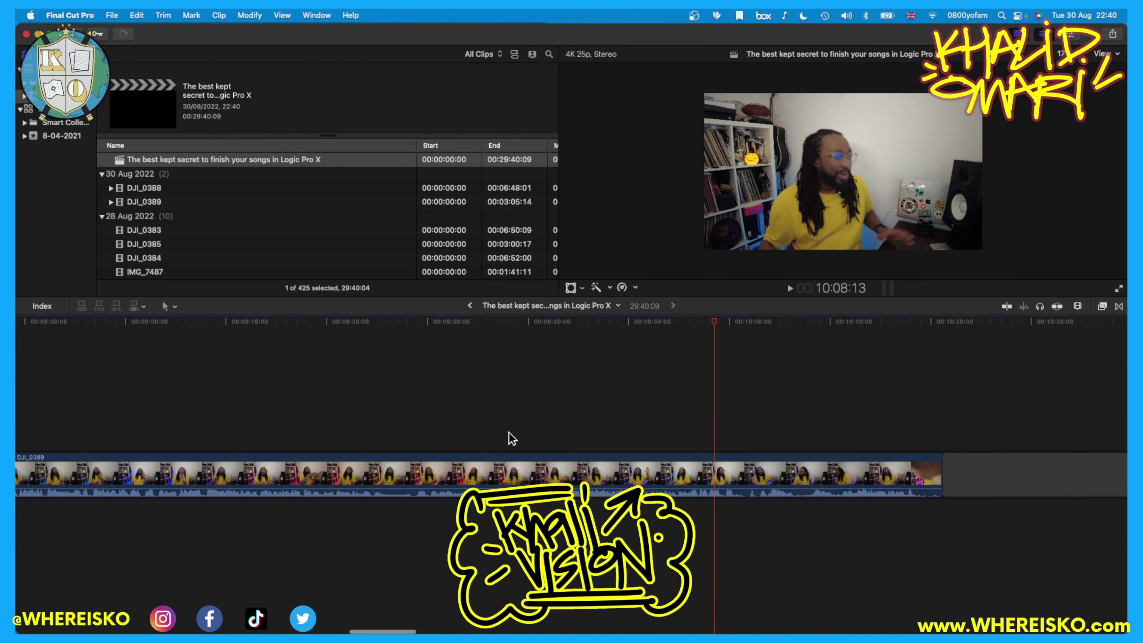
pyautogui.hscroll(-3, 277, 519)
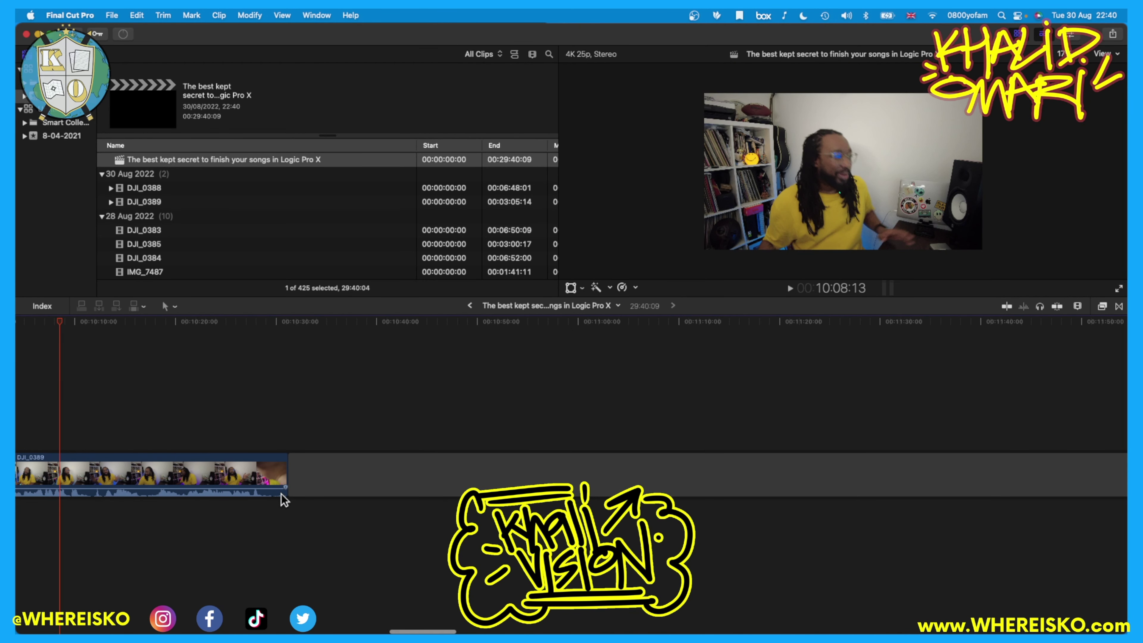
pyautogui.moveTo(284, 495); pyautogui.dragTo(350, 497)
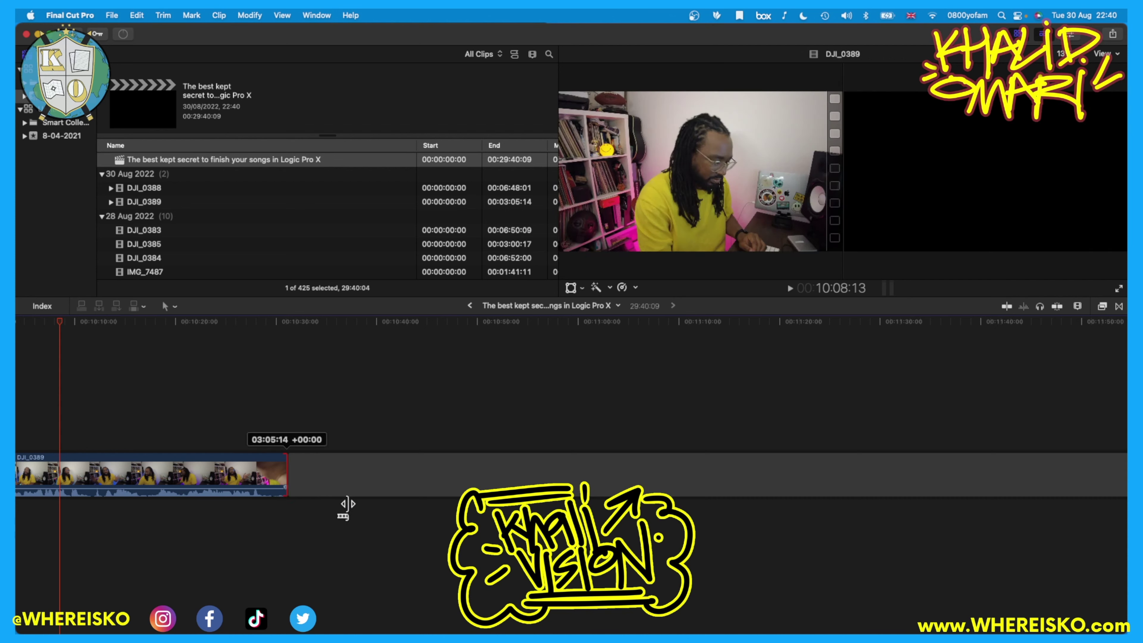
# Split the DJI_0388 clip near its beginning and delete the unwanted opening part, about 34 seconds long.
pyautogui.hscroll(-20, 473, 405)
pyautogui.click(603, 322)
pyautogui.press('super+b')
pyautogui.click(507, 478)
pyautogui.press('Delete')
# Play the start of the DJI_0388 clip to find the end of the opening statement and split the clip at 48:08.
pyautogui.press('space')
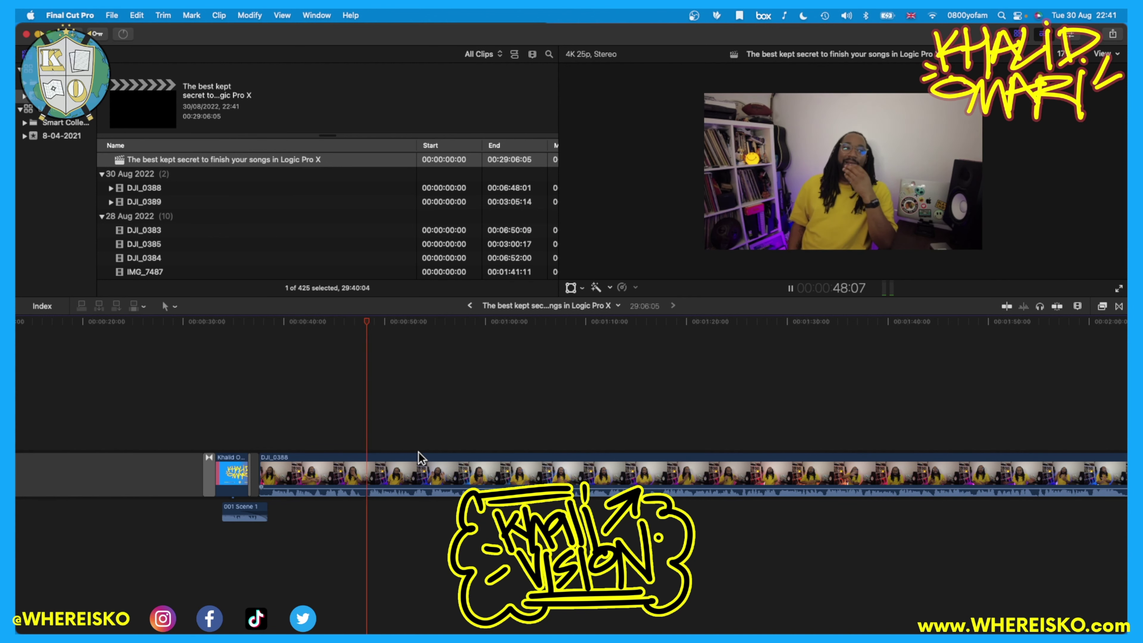
pyautogui.press('space')
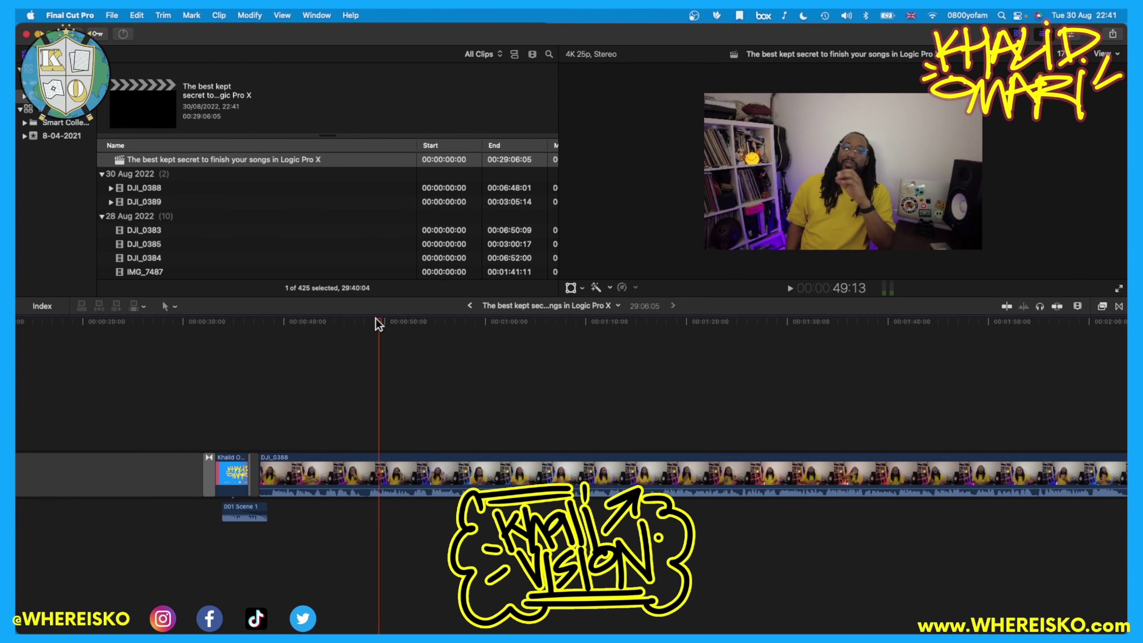
pyautogui.moveTo(375, 318); pyautogui.dragTo(324, 322)
pyautogui.press('space')
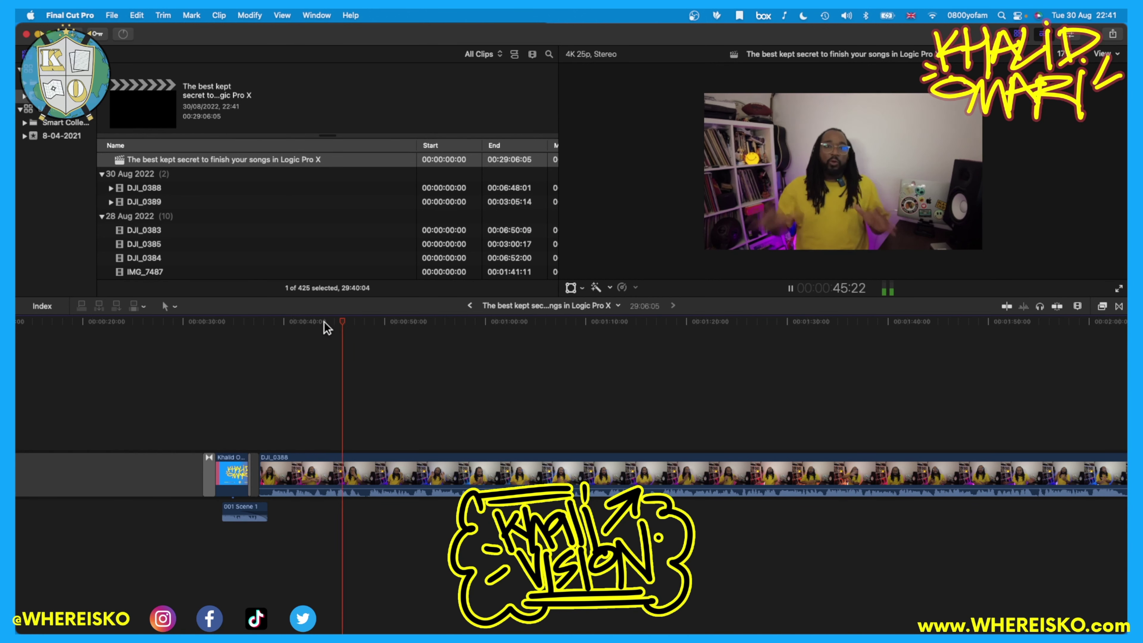
pyautogui.click(368, 321)
pyautogui.press('super+b')
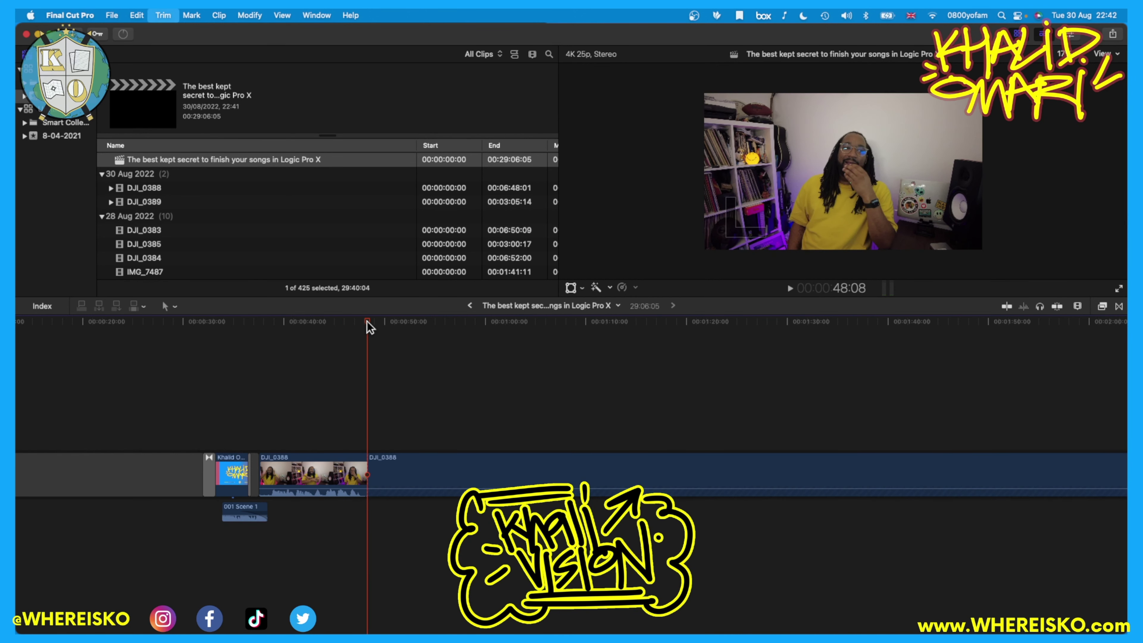
# Move the short first piece of DJI_0388 ahead of the intro and delete the long opening gap.
pyautogui.click(316, 475)
pyautogui.hscroll(-5, 316, 476)
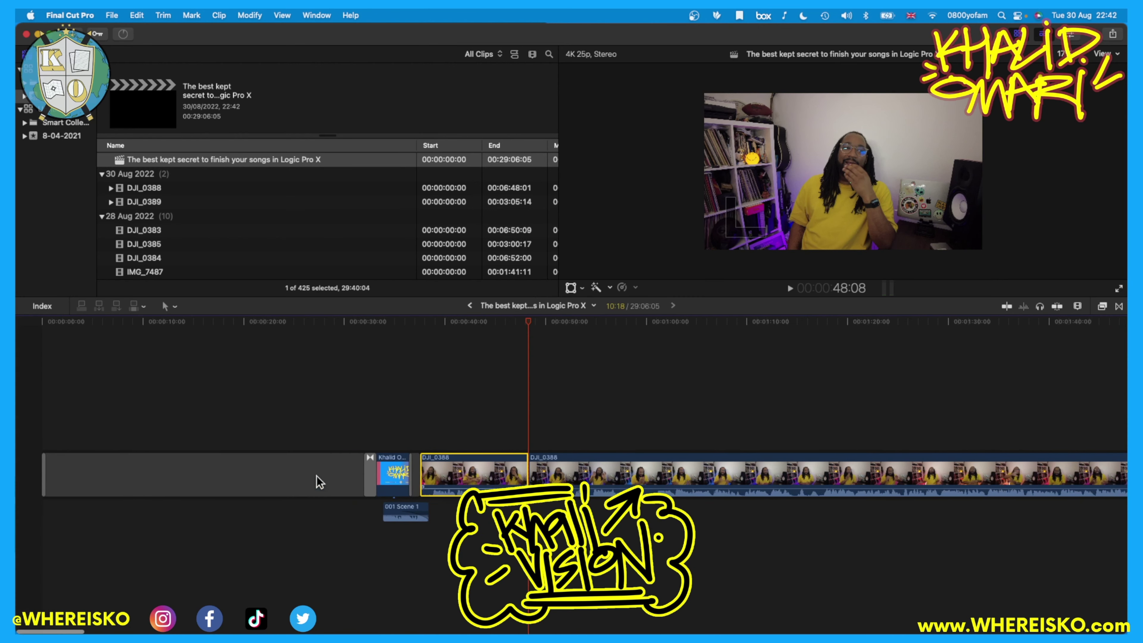
pyautogui.moveTo(471, 472); pyautogui.dragTo(226, 468)
pyautogui.click(243, 480)
pyautogui.press('Delete')
# Close the short gap after the intro and shift the 001 Scene 1 audio earlier so it starts just before the intro clip.
pyautogui.press('Home')
pyautogui.press('space')
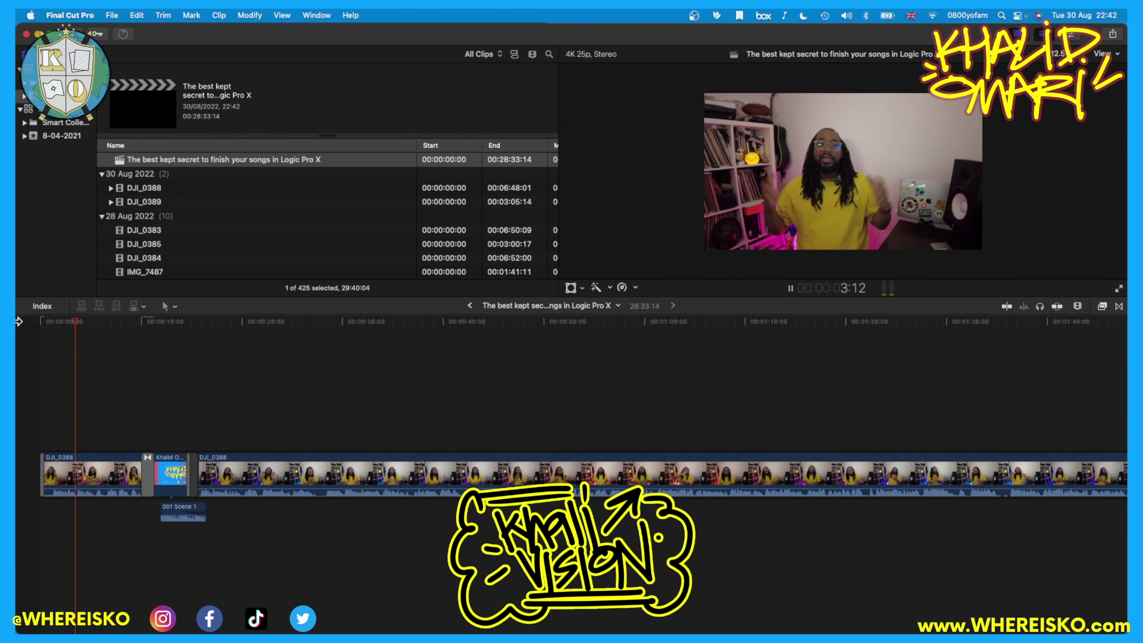
pyautogui.click(193, 478)
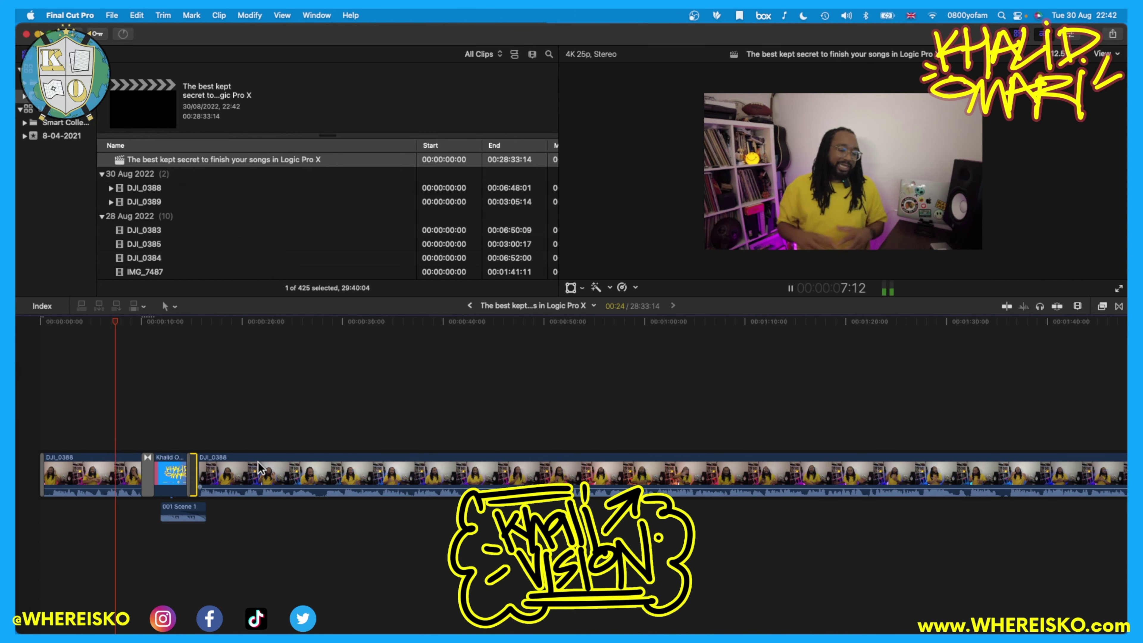
pyautogui.press('Delete')
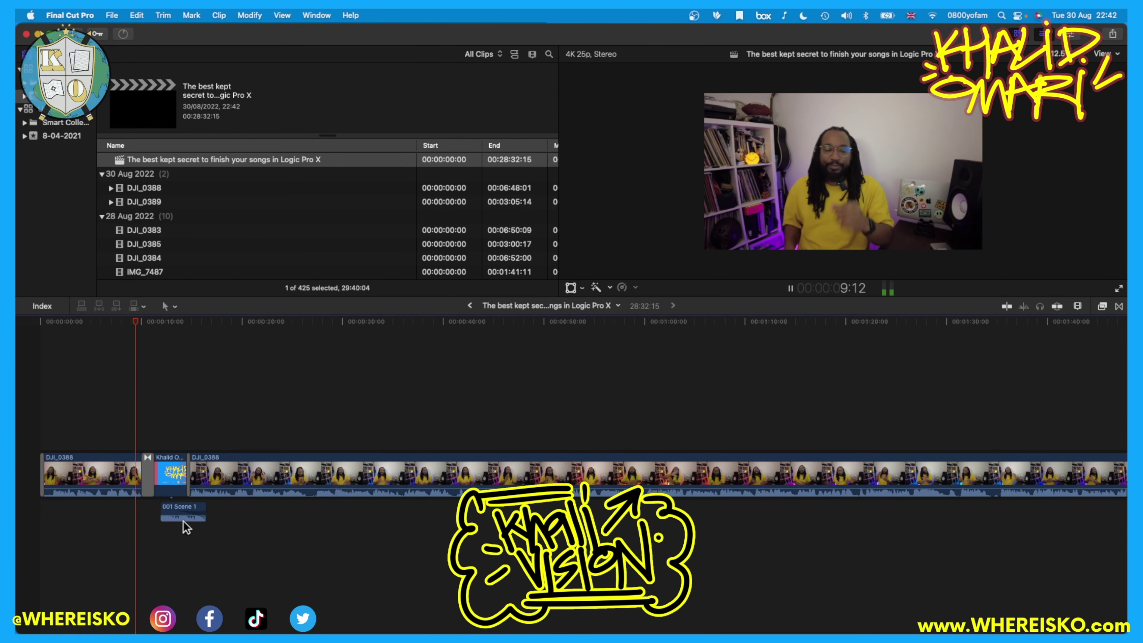
pyautogui.press('space')
pyautogui.moveTo(182, 512); pyautogui.dragTo(155, 512)
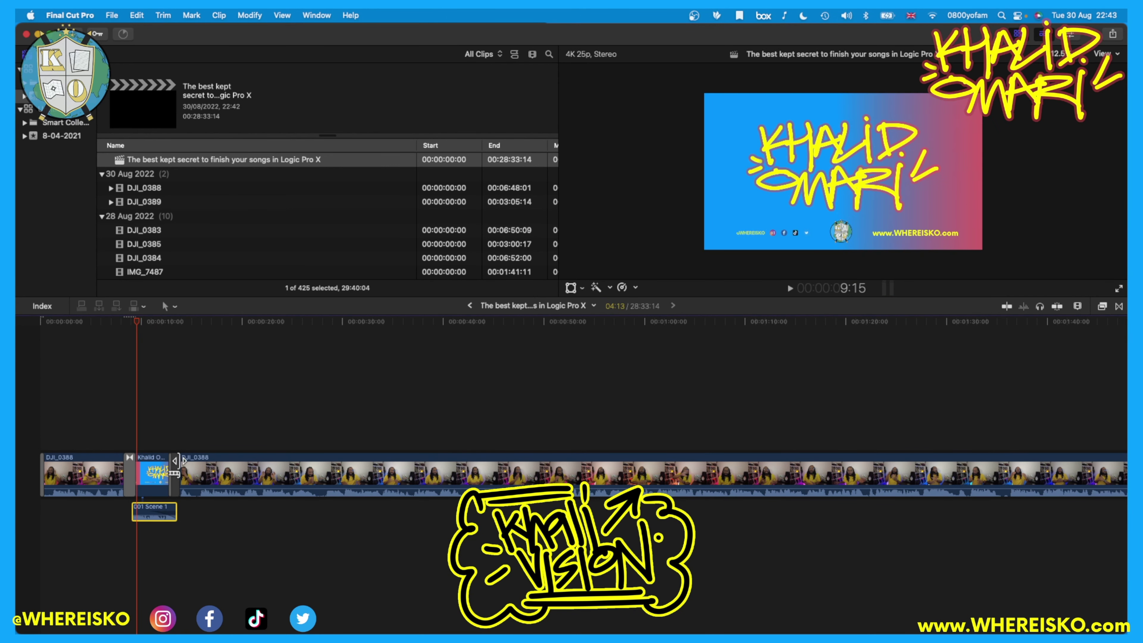
pyautogui.moveTo(177, 471); pyautogui.dragTo(171, 470)
pyautogui.click(116, 320)
pyautogui.press('space')
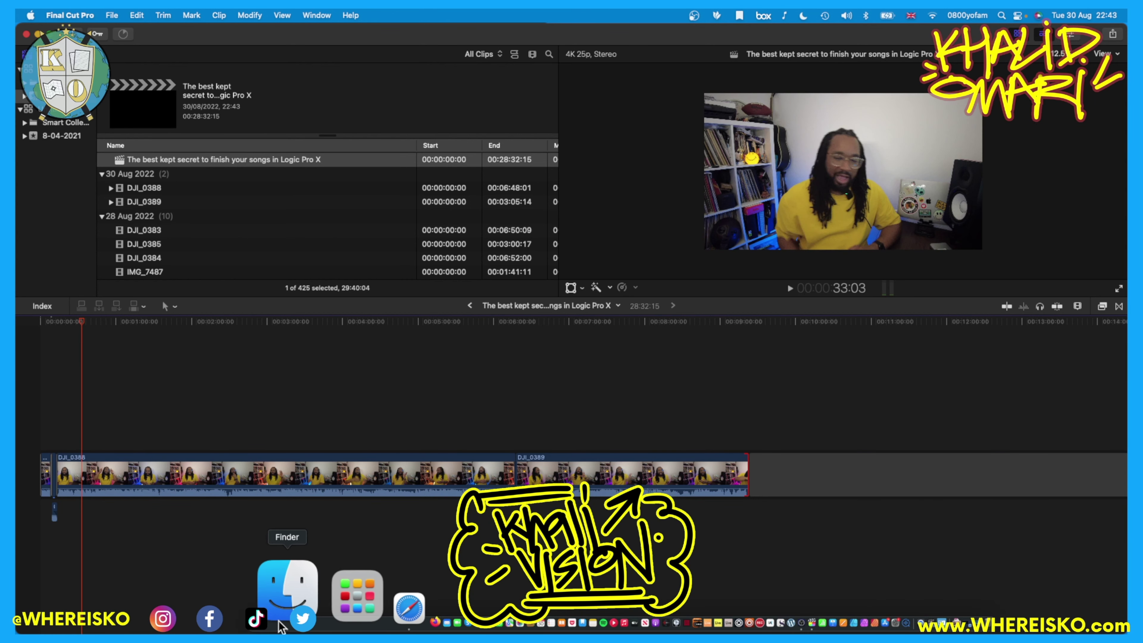
# Switch to Finder and preview the screen recording RP AB Test Broadcast Ready Brasil.mov in the OBS folder.
pyautogui.click(281, 592)
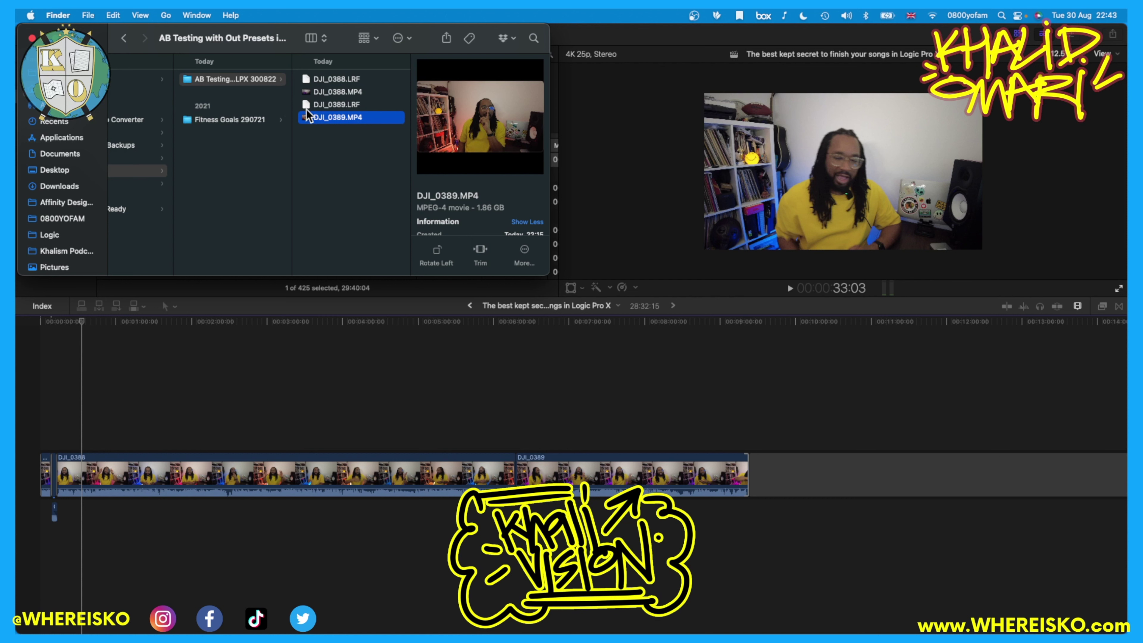
pyautogui.hscroll(-3, 165, 152)
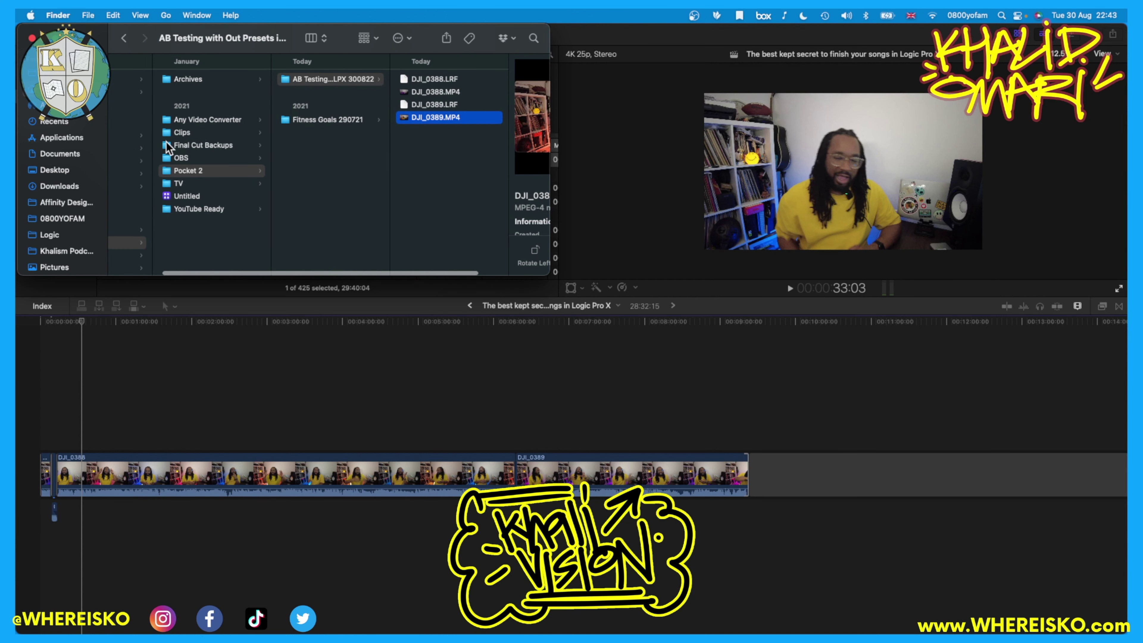
pyautogui.click(188, 157)
pyautogui.click(335, 103)
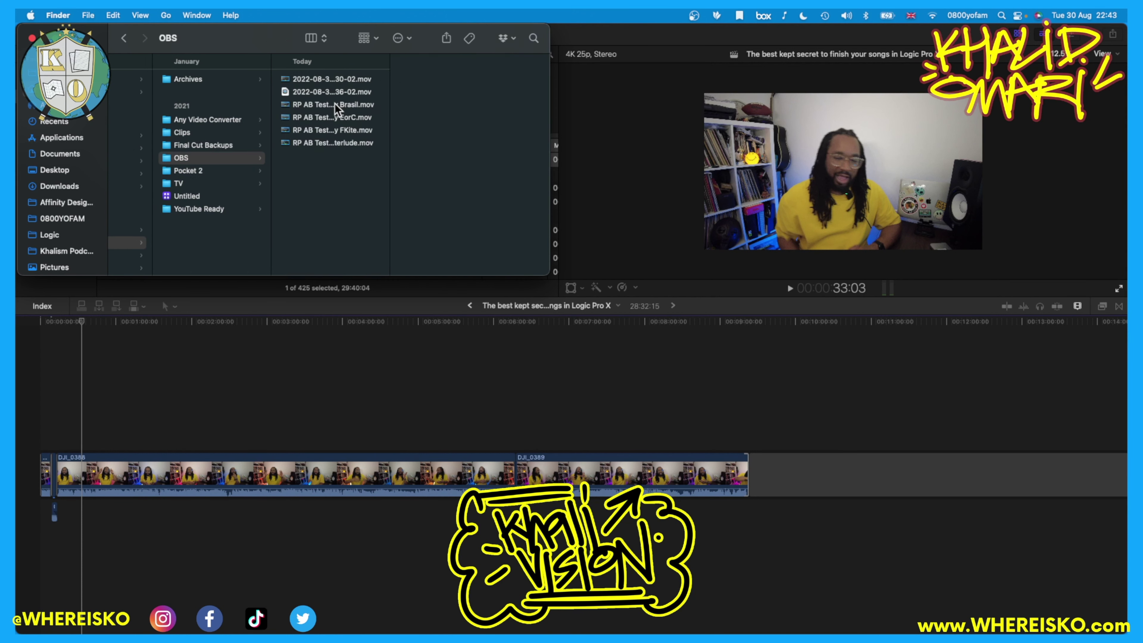
pyautogui.press('space')
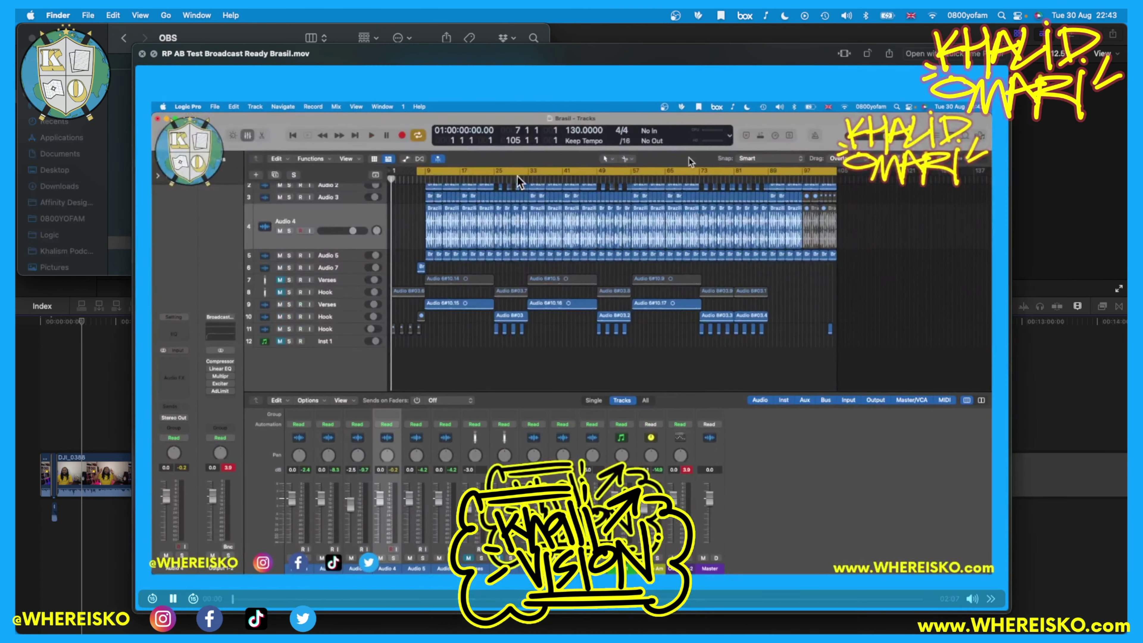
# Skim the Brasil recording's preview further in, and preview RP AB Test Broadcast Ready EorC.mov partway through.
pyautogui.click(442, 600)
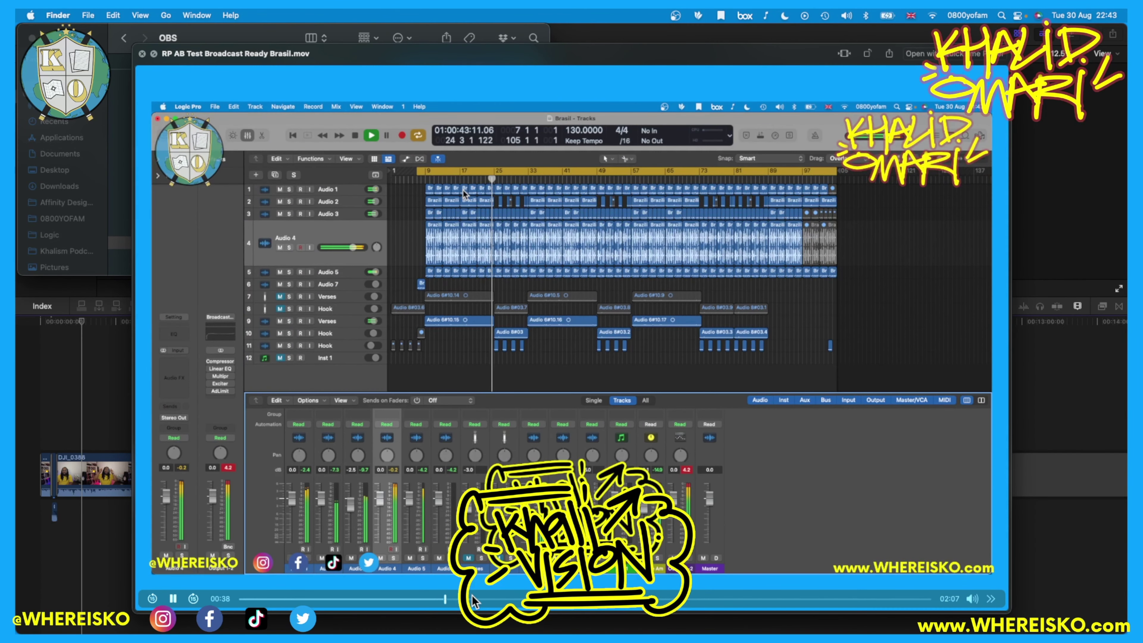
pyautogui.press('space')
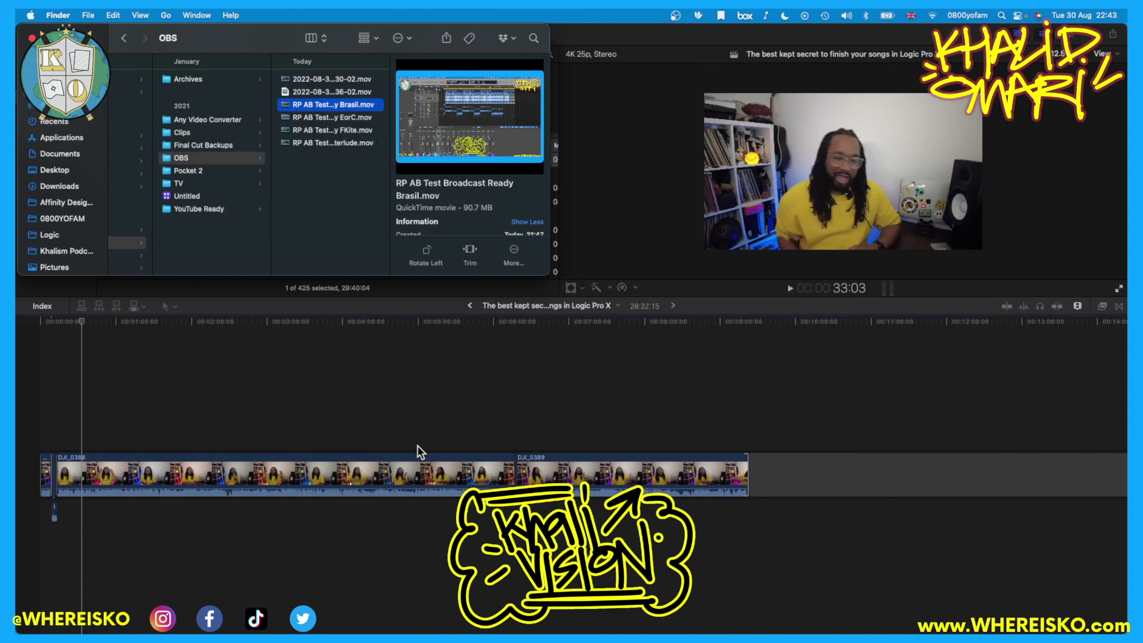
pyautogui.press('Down')
pyautogui.press('space')
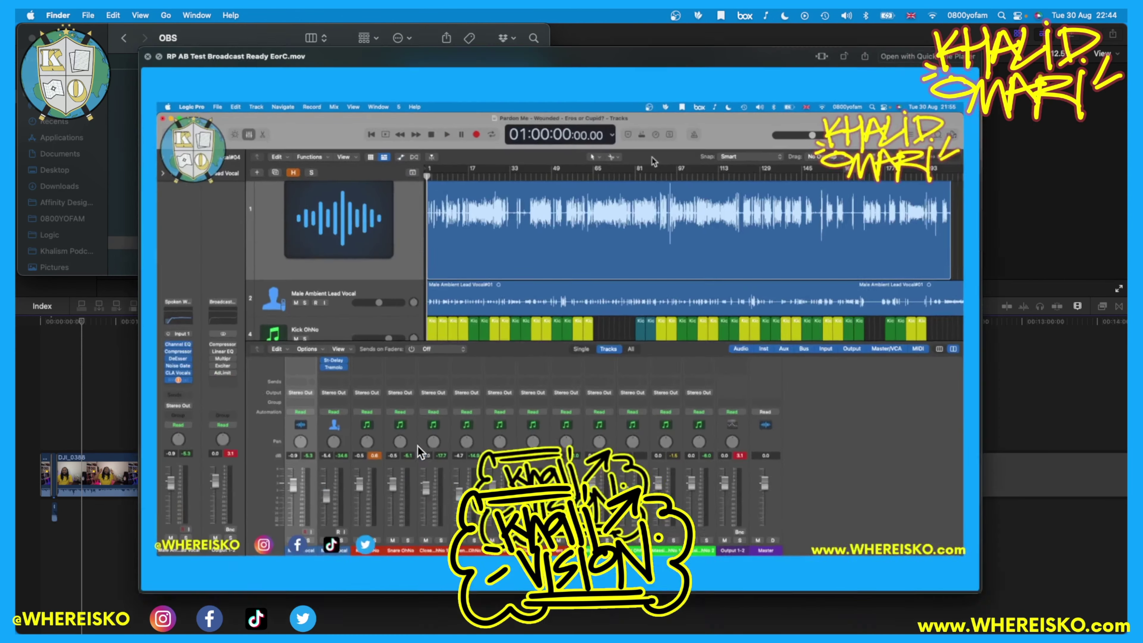
pyautogui.click(395, 600)
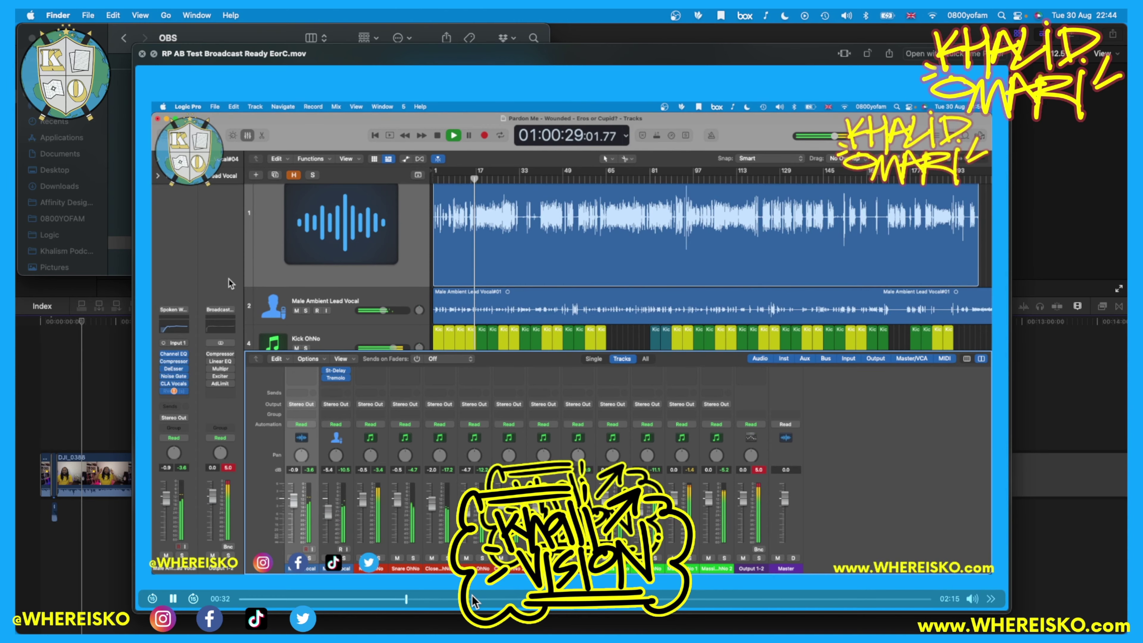
pyautogui.press('space')
# Append RP AB Test Broadcast Ready Brasil.mov from Finder to the end of the Final Cut Pro timeline, after DJI_0389.
pyautogui.click(338, 106)
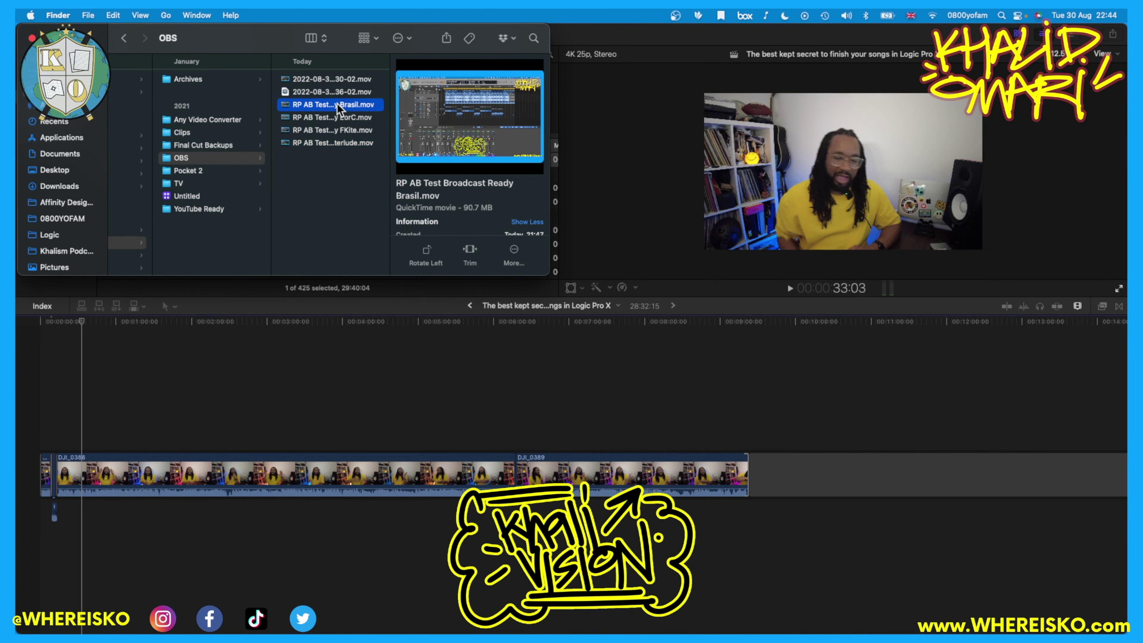
pyautogui.moveTo(339, 109); pyautogui.dragTo(756, 478)
# Play DJI_0389 from about 8:01 to find where the first recording is introduced and split the clip at 8:03:24.
pyautogui.press('super+equal')
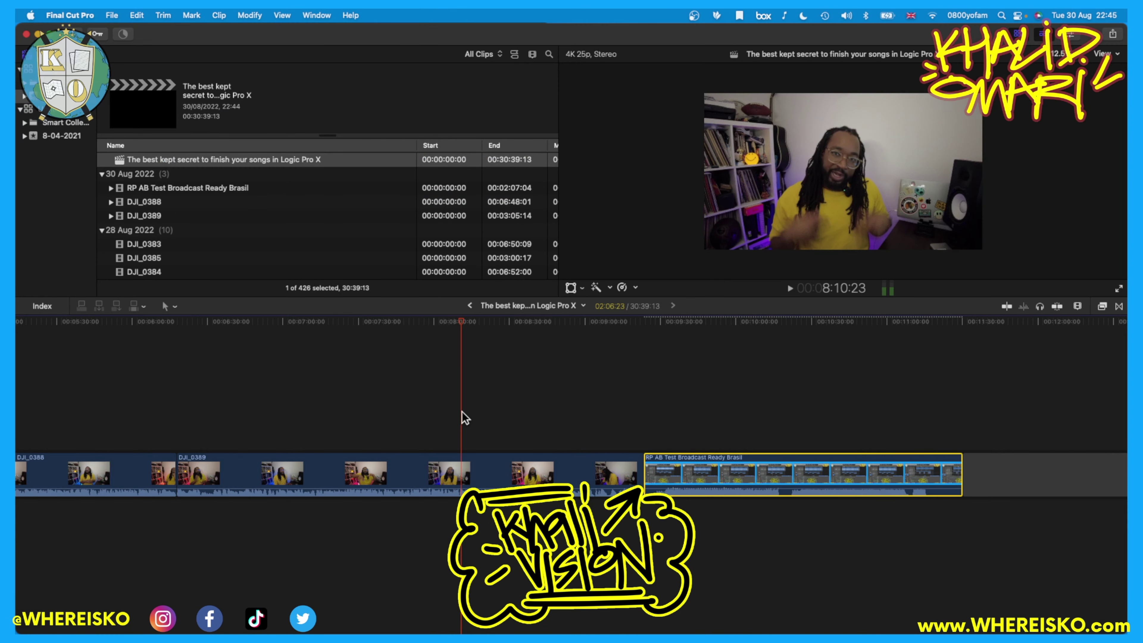
pyautogui.click(435, 321)
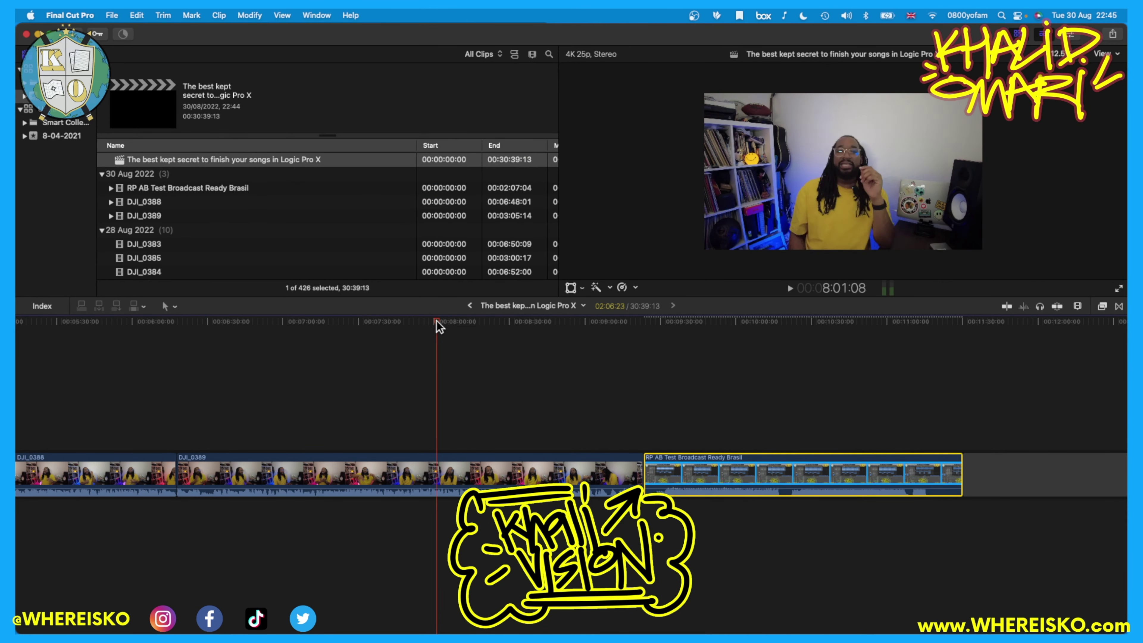
pyautogui.press('space')
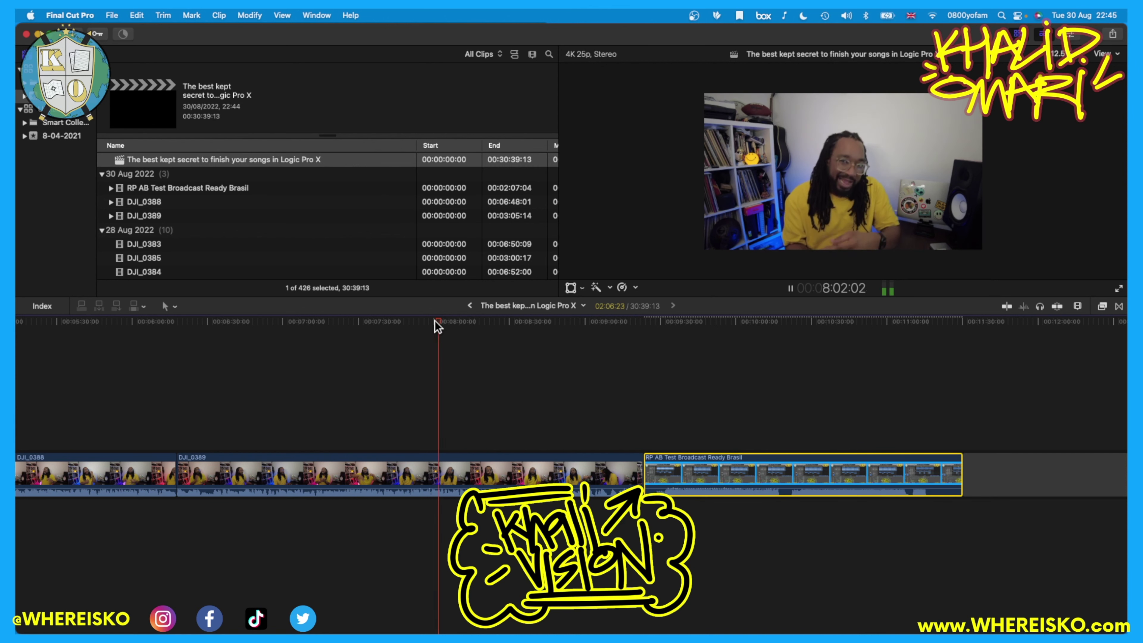
pyautogui.press('super+equal')
pyautogui.press('space')
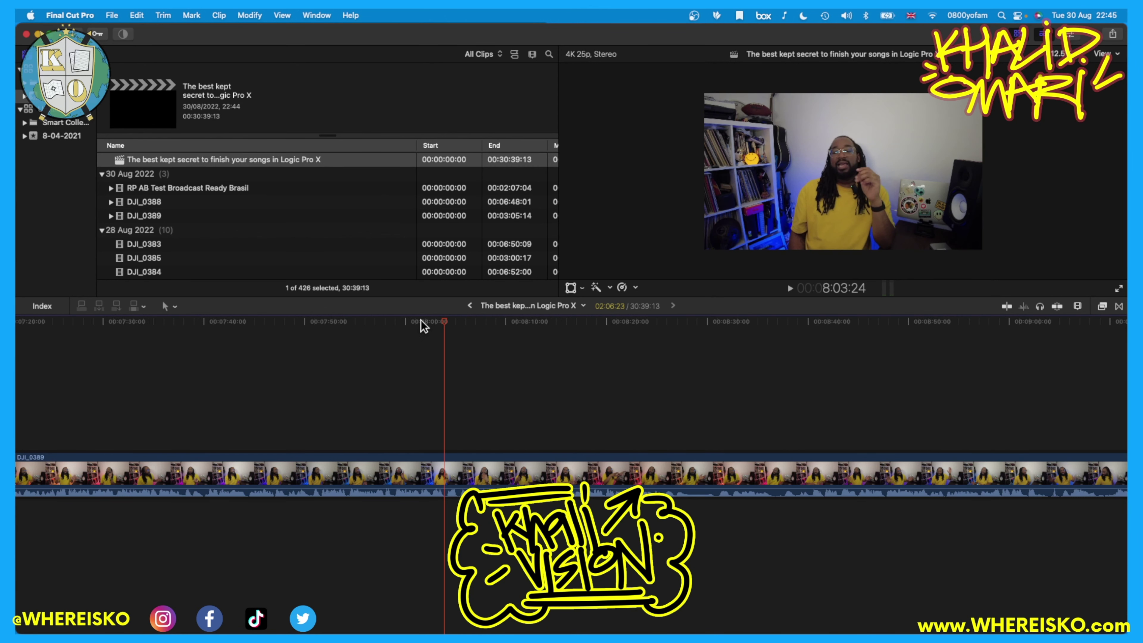
pyautogui.press('super+b')
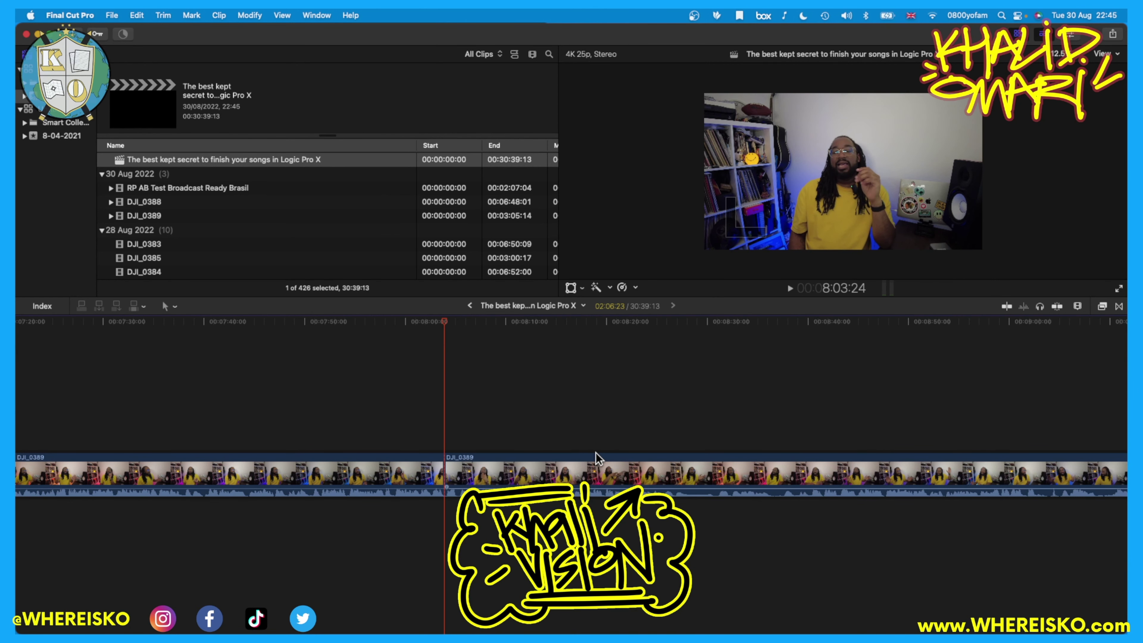
# Try moving the first piece of the split DJI_0389 to the end of the timeline, behind the Brasil recording.
pyautogui.press('super+minus')
pyautogui.click(378, 475)
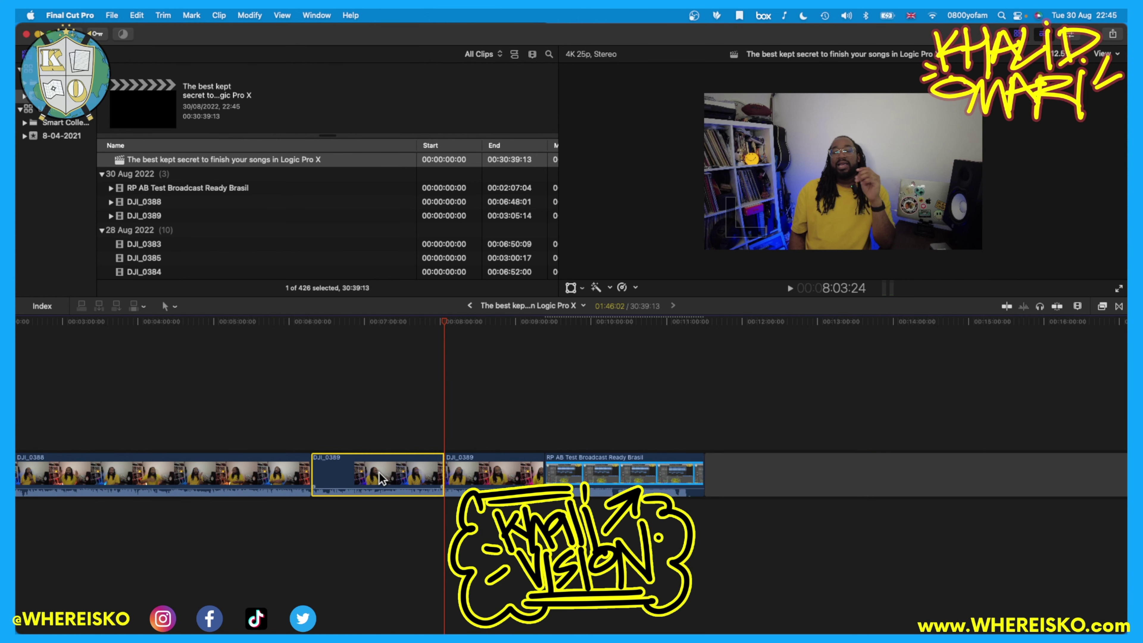
pyautogui.moveTo(379, 472); pyautogui.dragTo(824, 481)
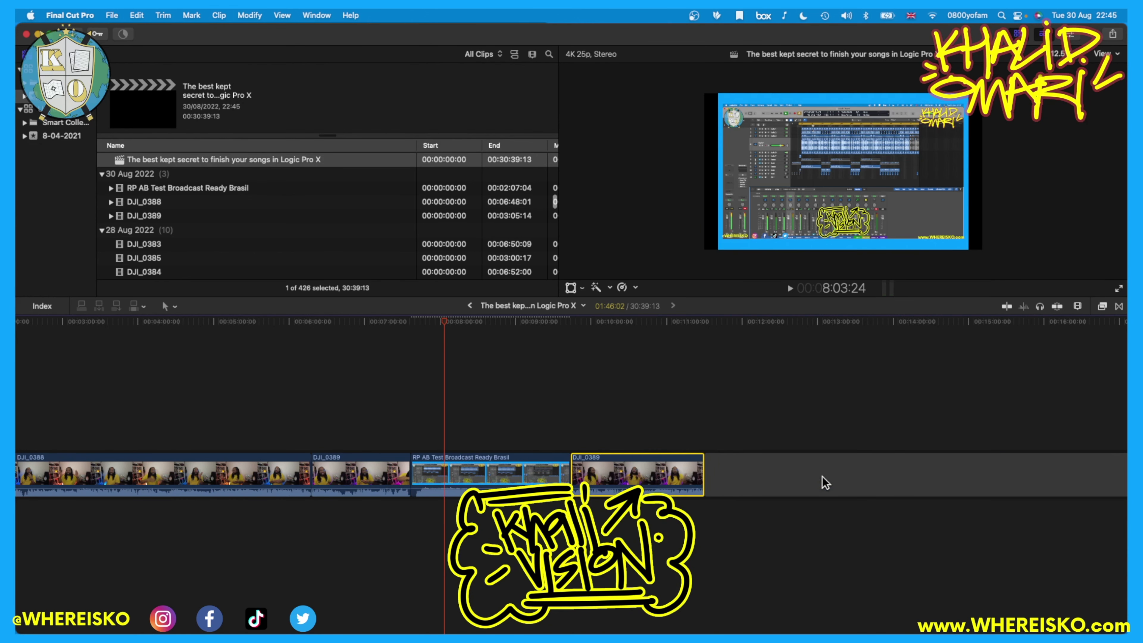
# Find the Static transition, add it at the cut between DJI_0389 and the Brasil recording, and play it back.
pyautogui.click(406, 321)
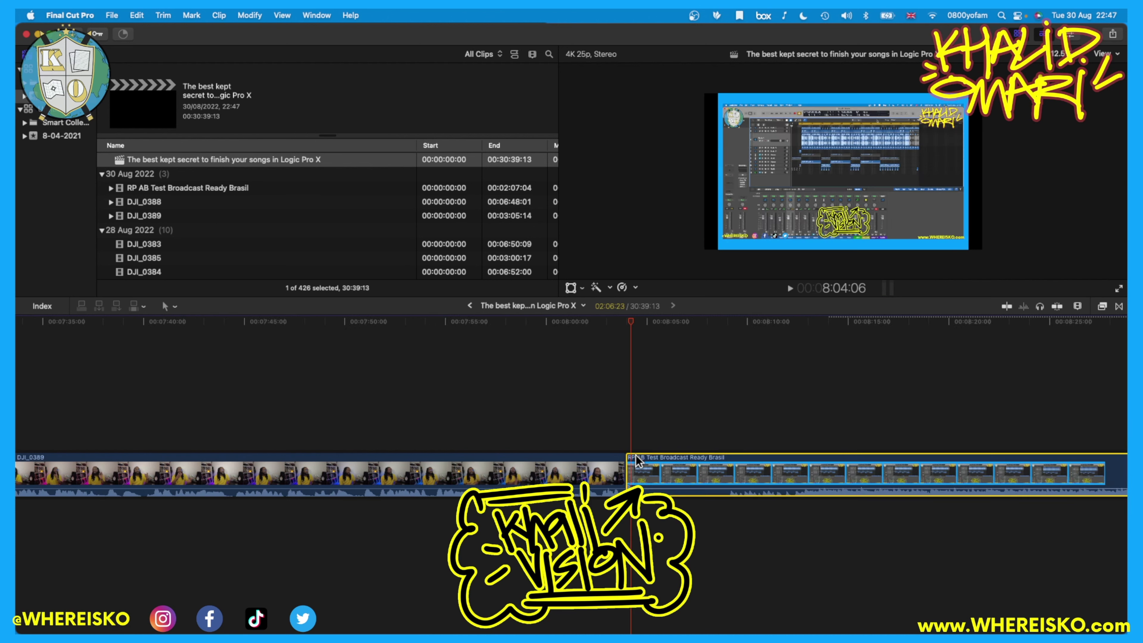
pyautogui.click(1121, 306)
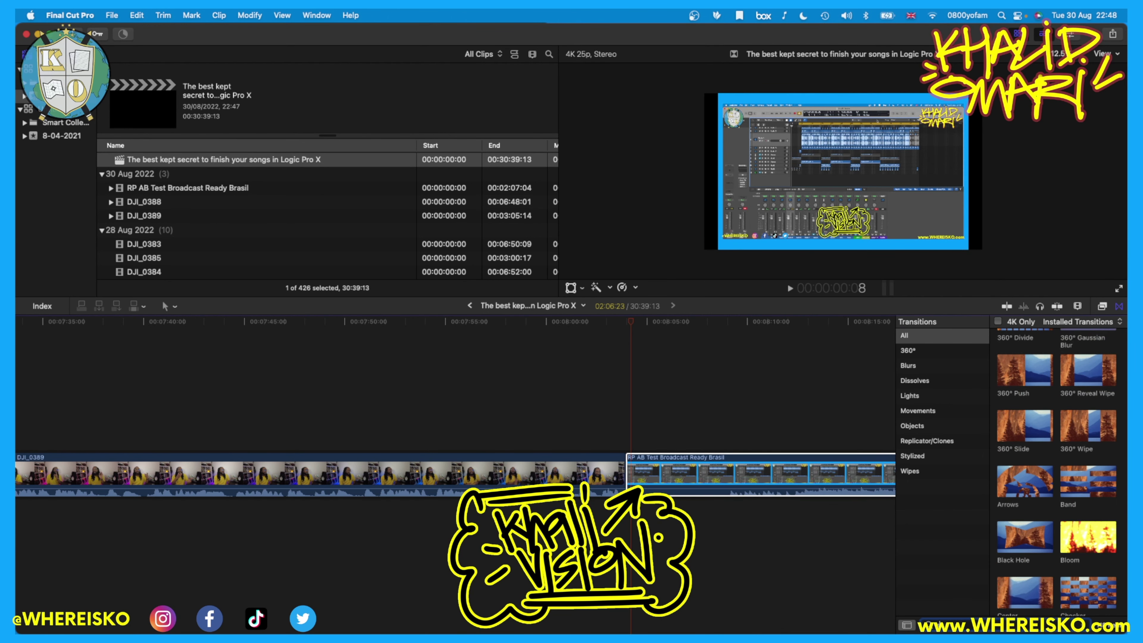
pyautogui.write('static')
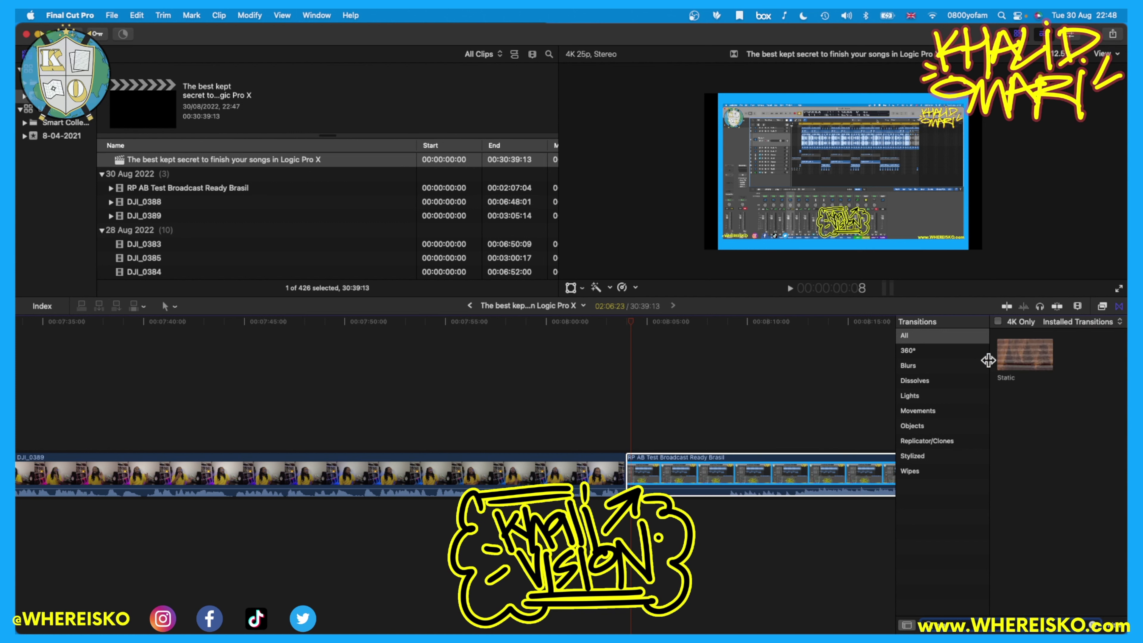
pyautogui.moveTo(1019, 354); pyautogui.dragTo(631, 473)
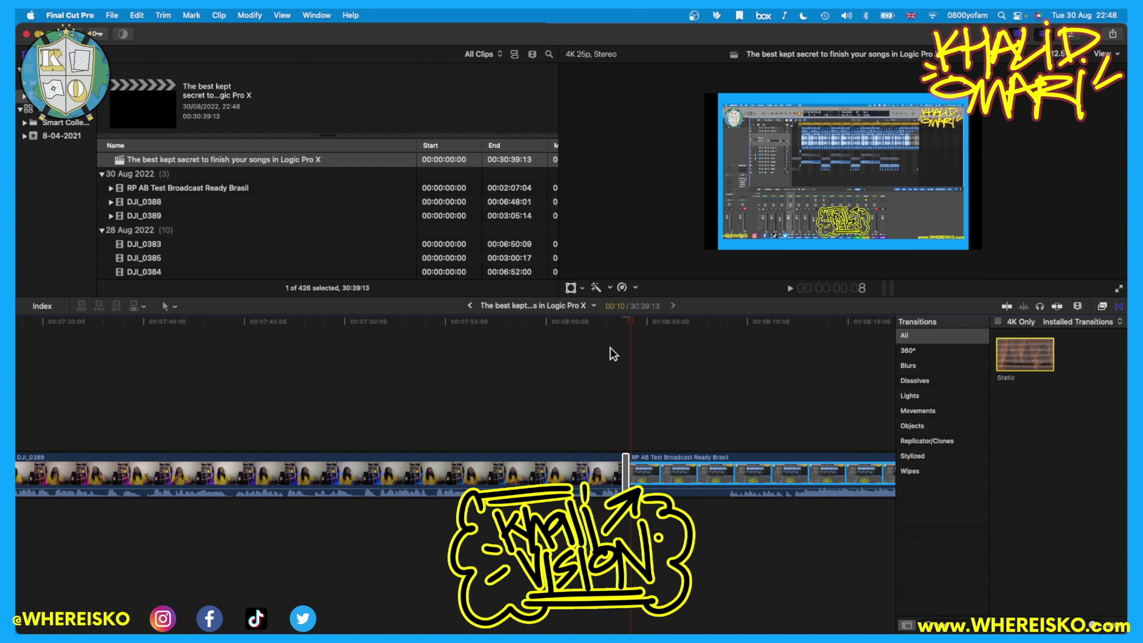
pyautogui.click(615, 319)
pyautogui.press('space')
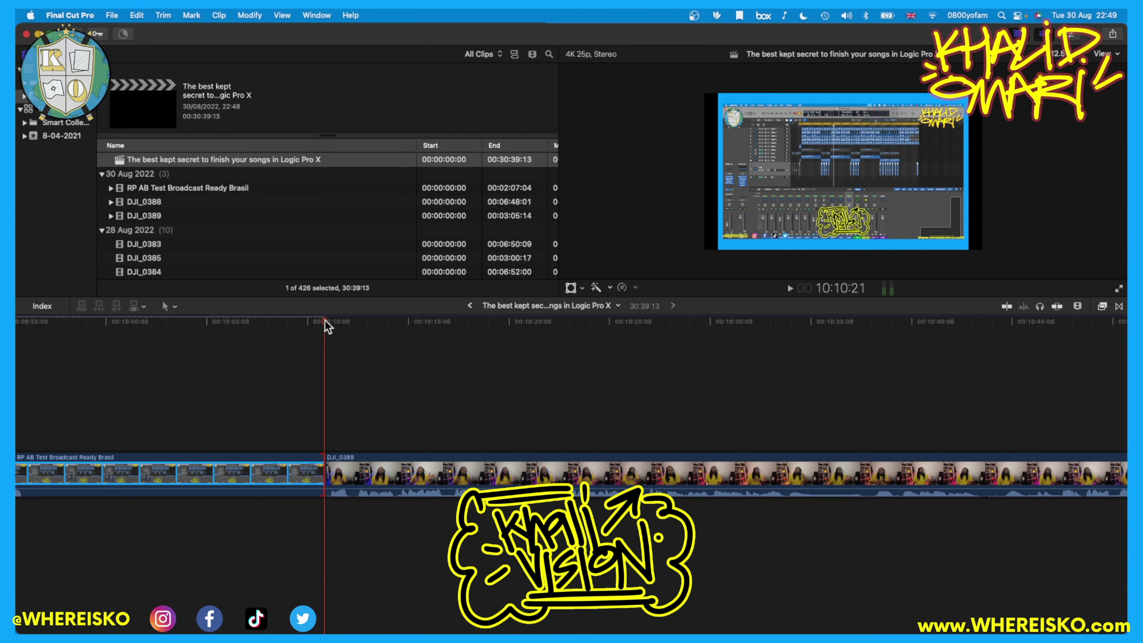
# Add the default transition between the Brasil recording and the remaining DJI_0389 piece, allowing the media to overlap, and play it back.
pyautogui.press('super+t')
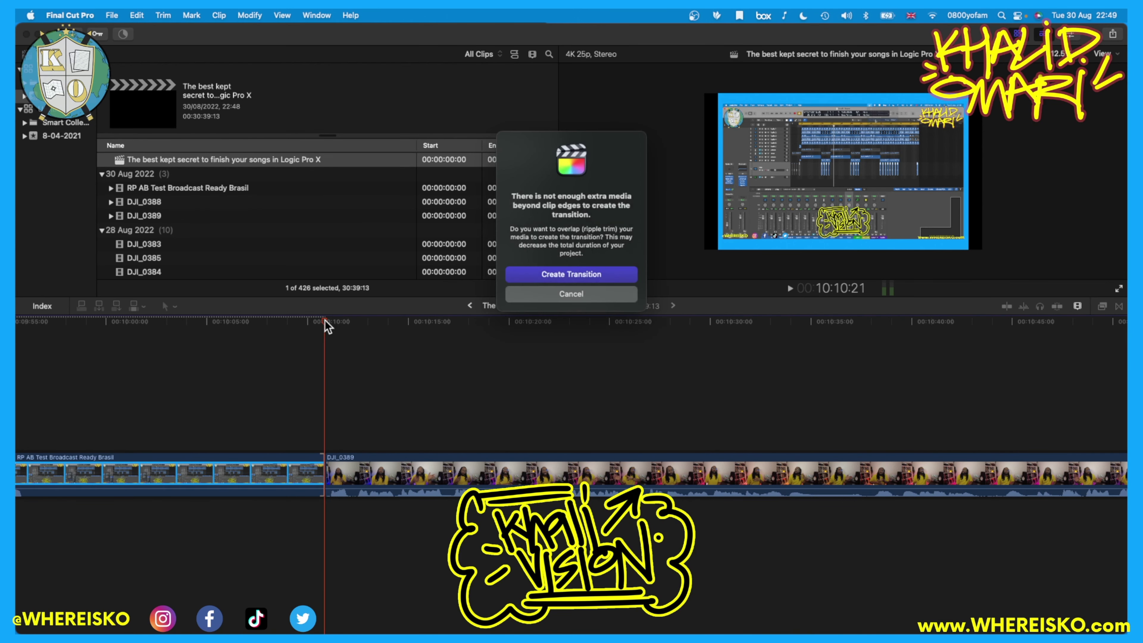
pyautogui.click(558, 274)
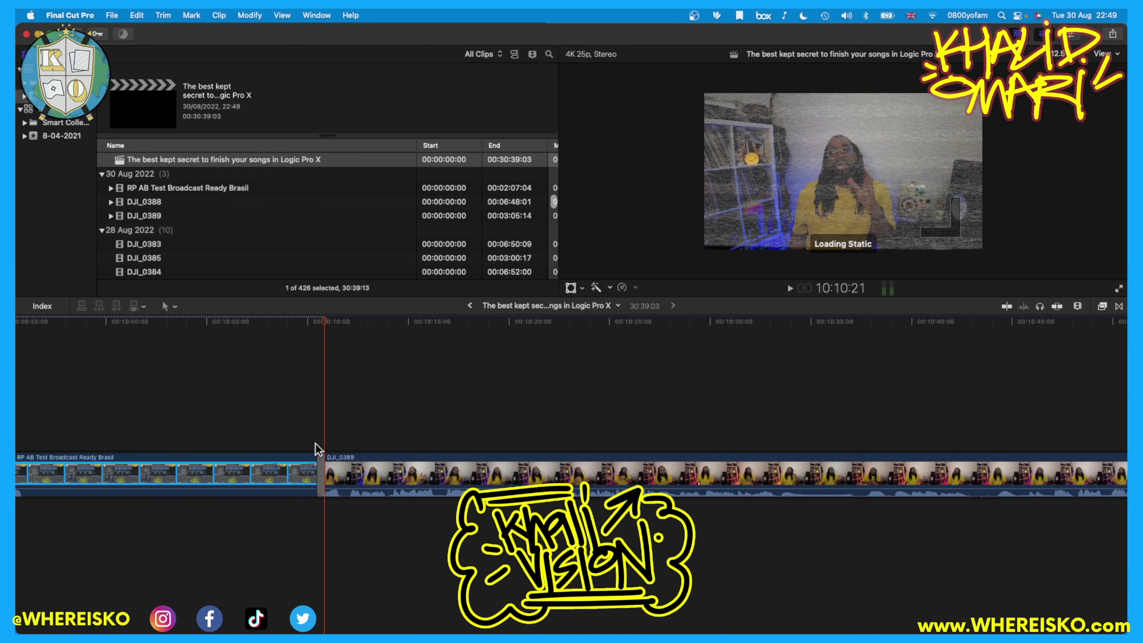
pyautogui.click(308, 322)
pyautogui.press('space')
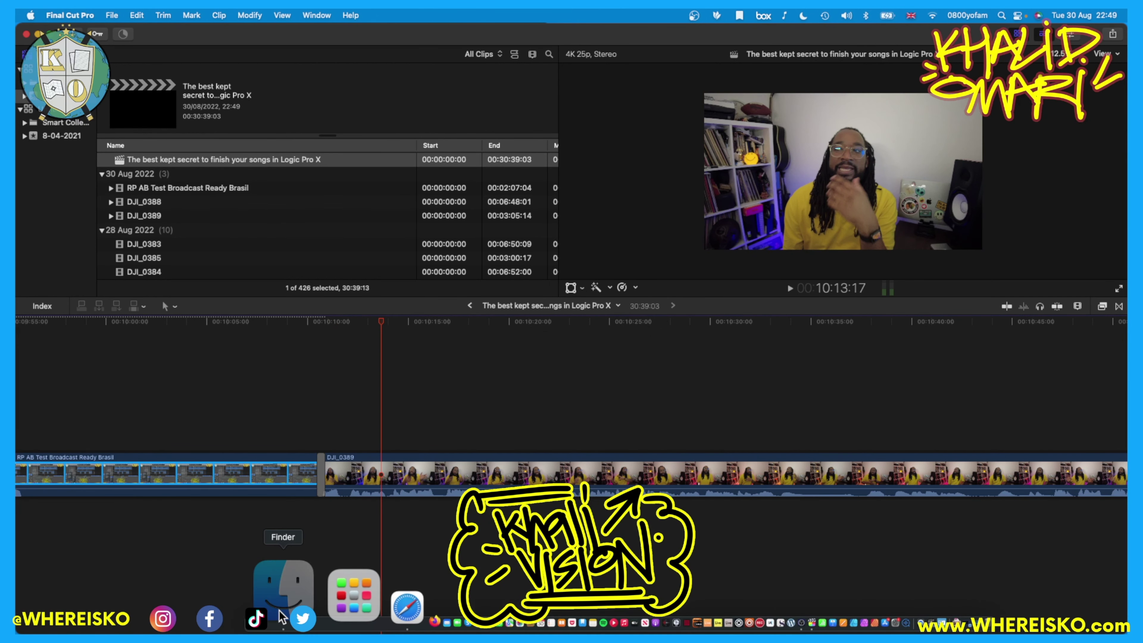
# Switch to Finder and insert RP AB Test Broadcast Ready EorC.mov between the Brasil recording and the remaining DJI_0389 piece.
pyautogui.click(286, 592)
pyautogui.click(319, 117)
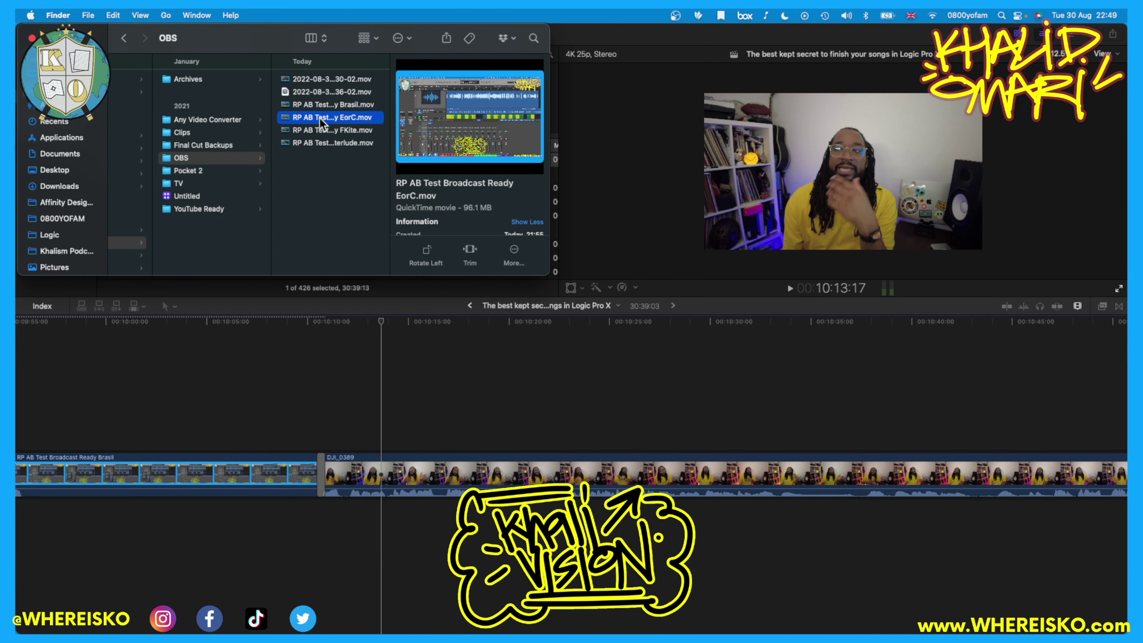
pyautogui.moveTo(319, 118); pyautogui.dragTo(329, 472)
pyautogui.moveTo(334, 471); pyautogui.dragTo(333, 471)
# Add the default transition between the end of the EorC recording and DJI_0389, allowing the media to overlap.
pyautogui.hscroll(5, 538, 467)
pyautogui.hscroll(15, 538, 466)
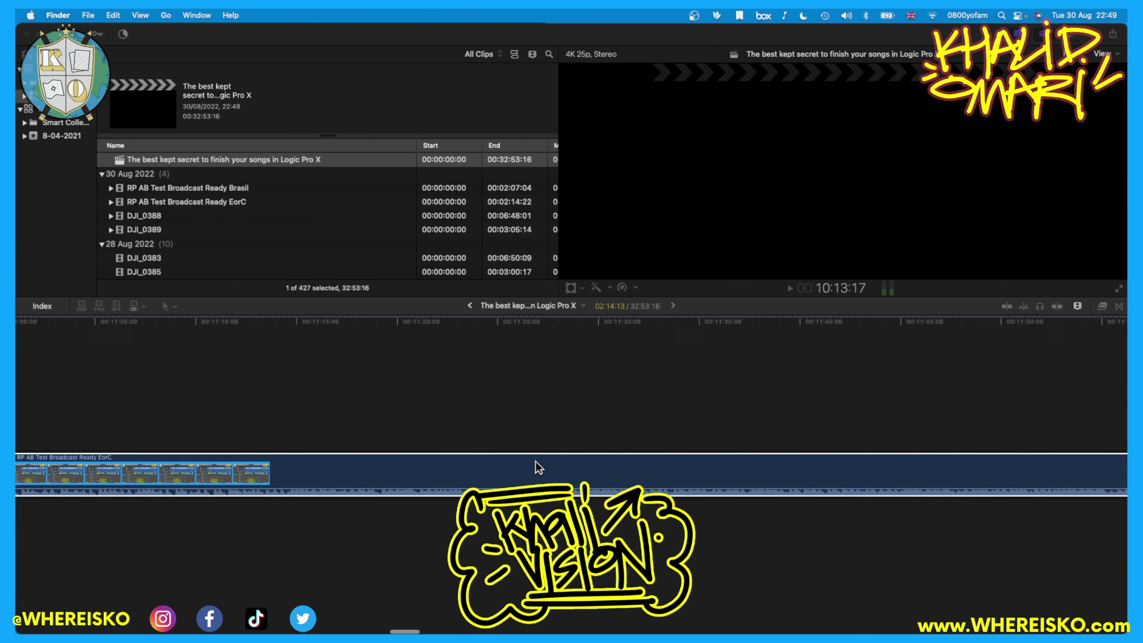
pyautogui.hscroll(-2, 537, 461)
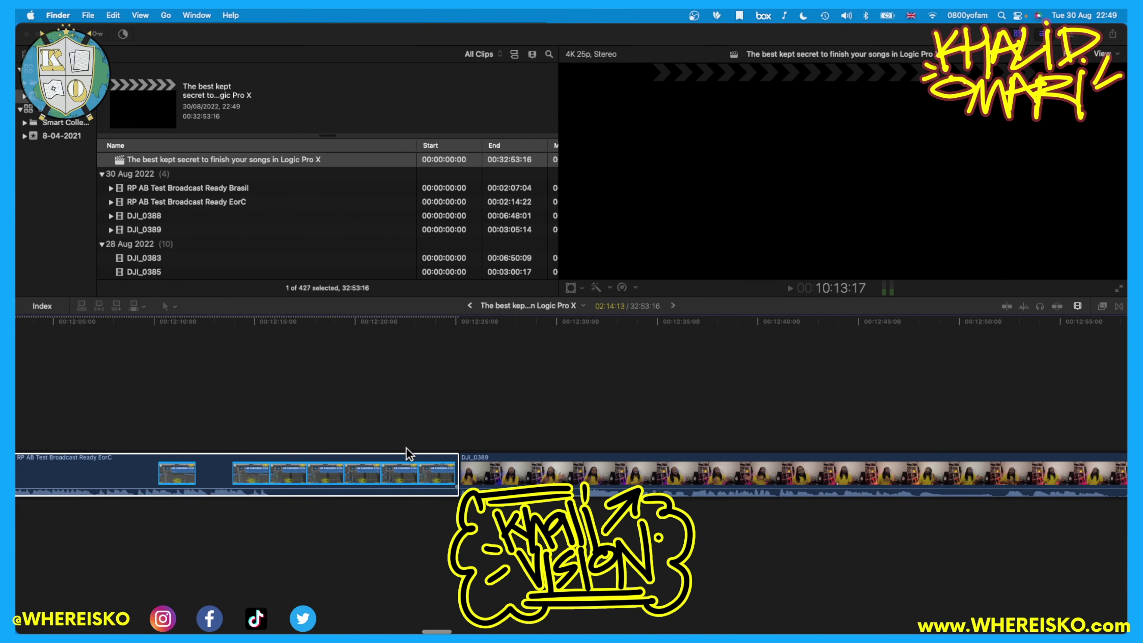
pyautogui.click(459, 322)
pyautogui.press('super+t')
pyautogui.click(571, 274)
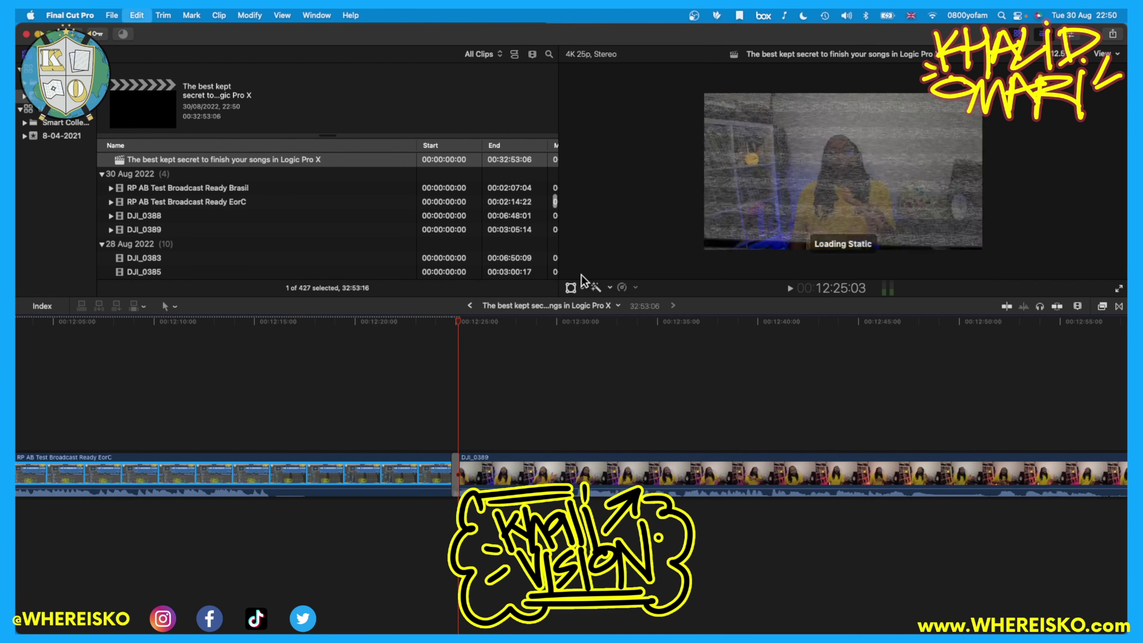
# Switch to Finder and insert RP AB Test Broadcast Ready Smooth Interlude.mov between the EorC recording and the remaining DJI_0389 piece.
pyautogui.press('super+Tab')
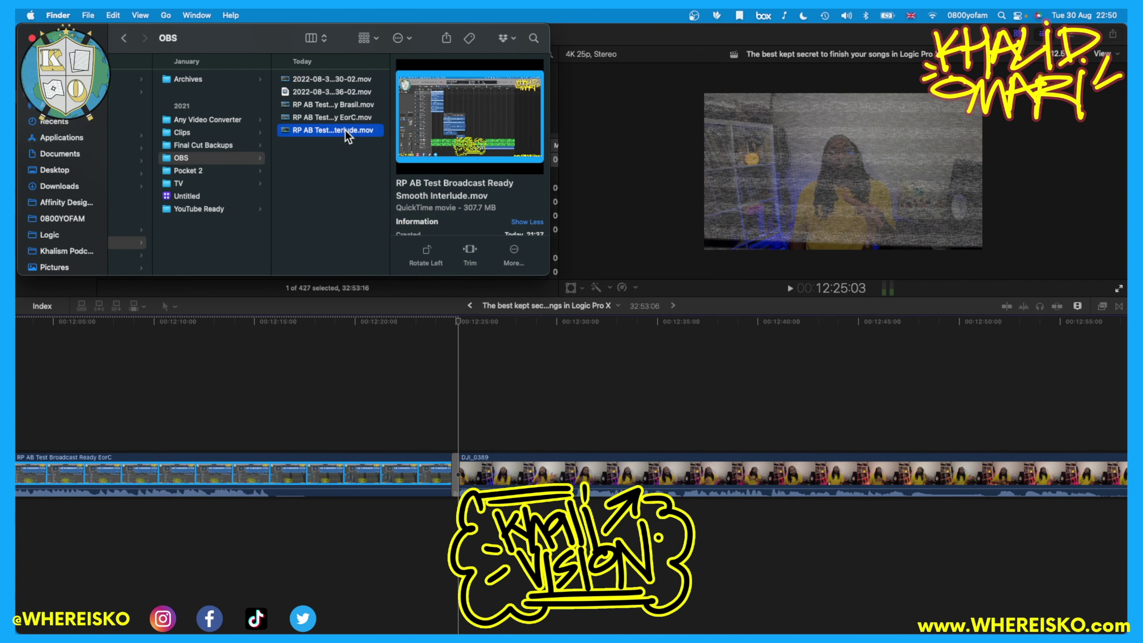
pyautogui.moveTo(343, 130); pyautogui.dragTo(461, 474)
pyautogui.click(462, 473)
# Add the default transition at the cut between the Smooth Interlude recording and DJI_0389, allowing the media to overlap.
pyautogui.hscroll(20, 496, 396)
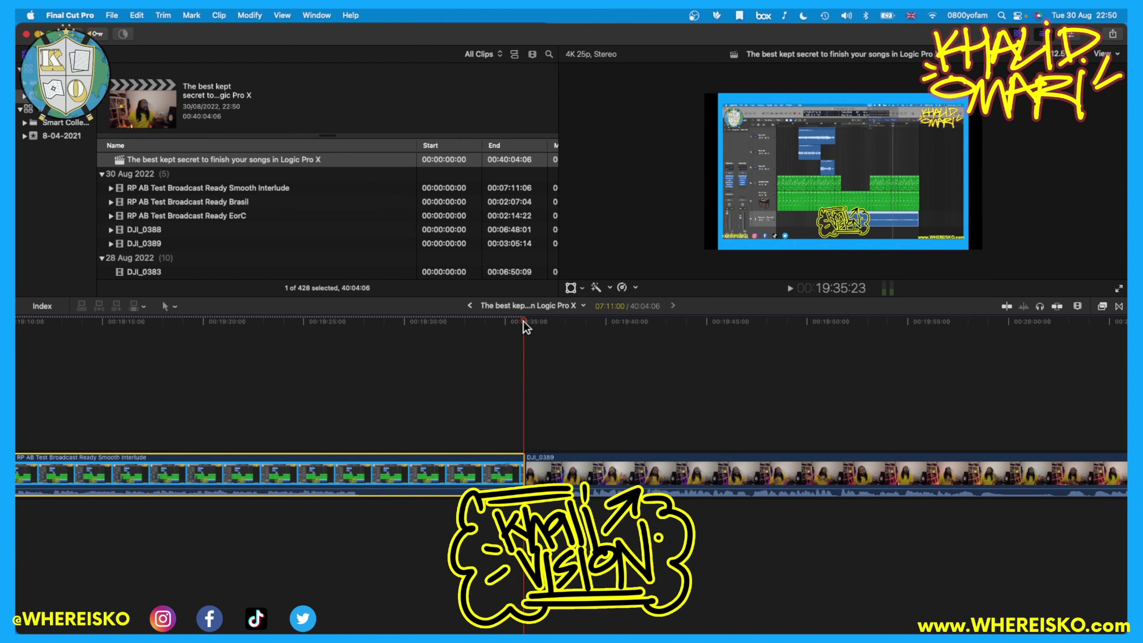
pyautogui.press('super+t')
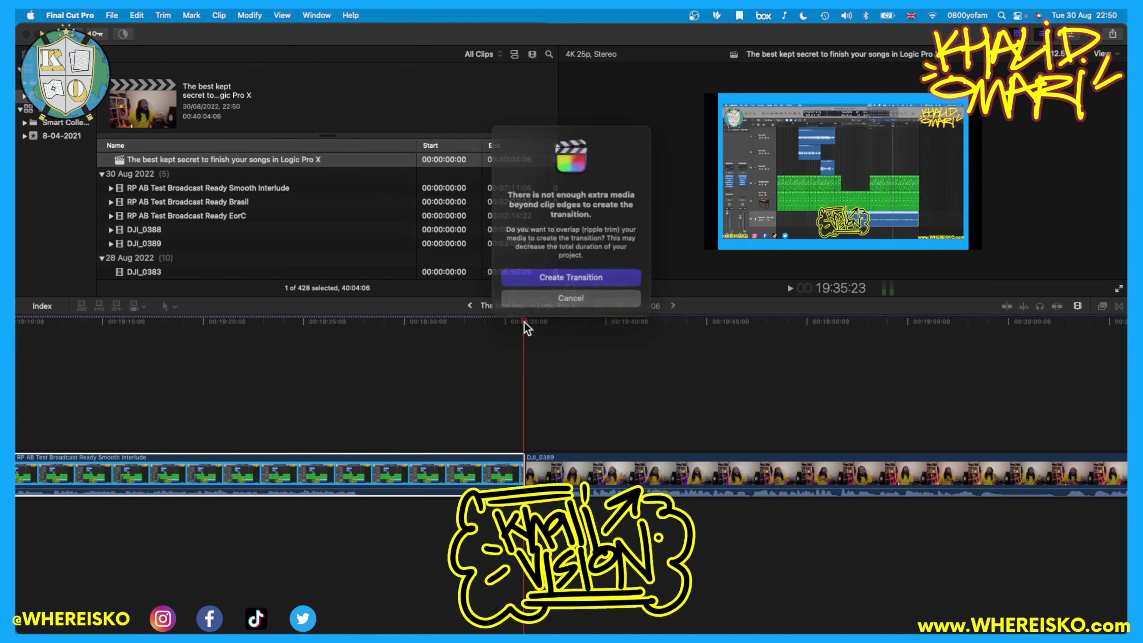
pyautogui.click(572, 275)
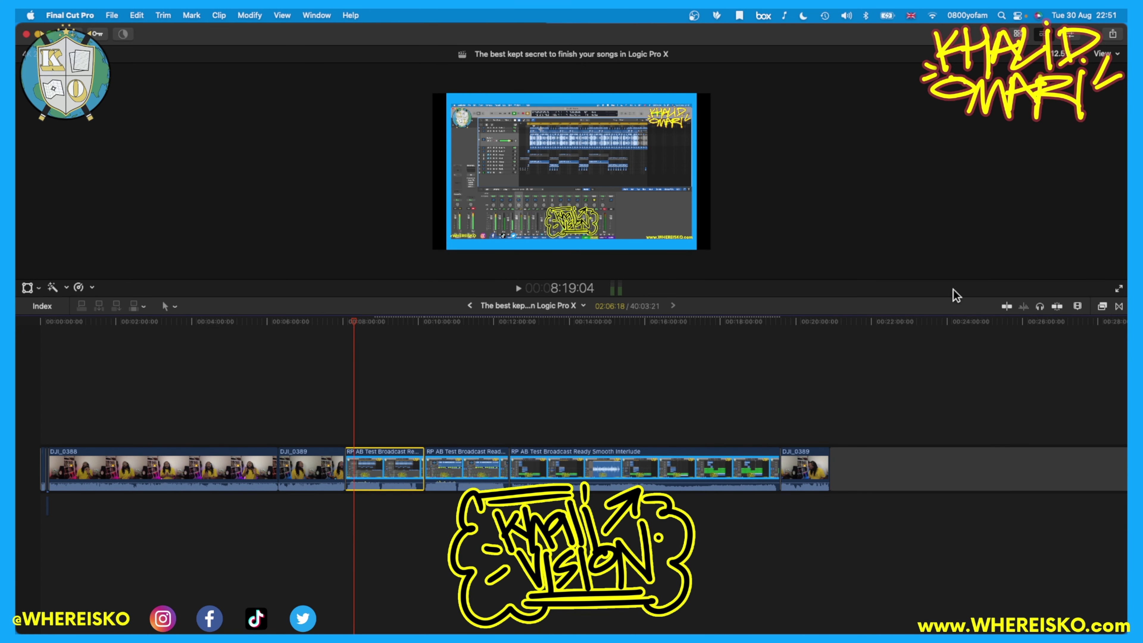
# Use Transform to scale up the Brasil, EorC and Smooth Interlude recordings so each one fills the full frame width.
pyautogui.click(28, 287)
pyautogui.moveTo(446, 93); pyautogui.dragTo(435, 88)
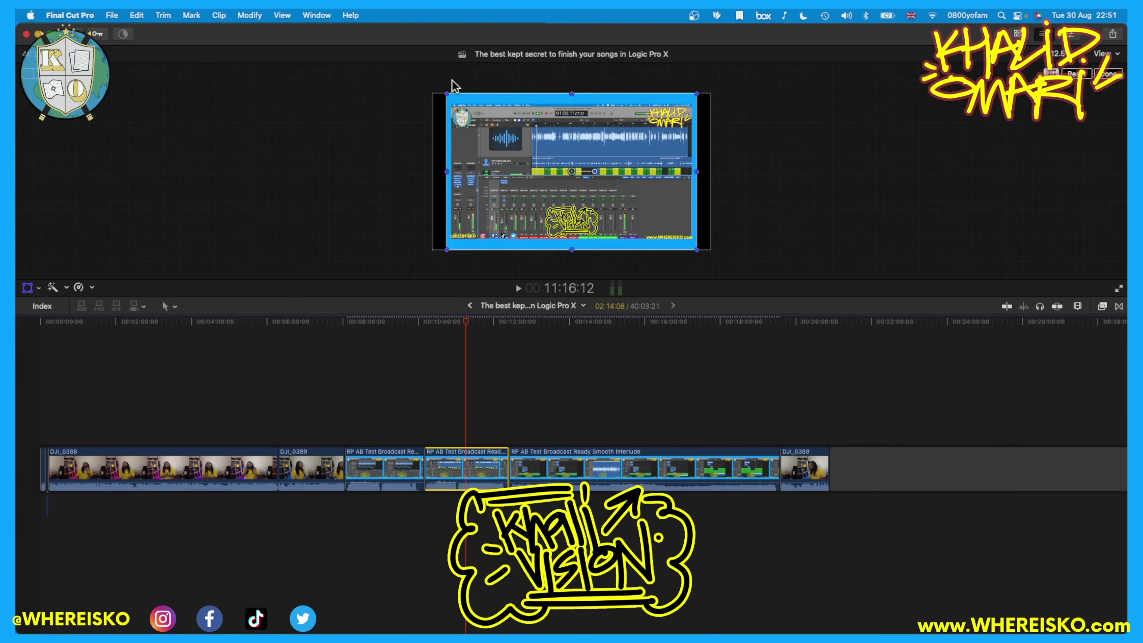
pyautogui.moveTo(447, 93); pyautogui.dragTo(430, 87)
pyautogui.click(599, 321)
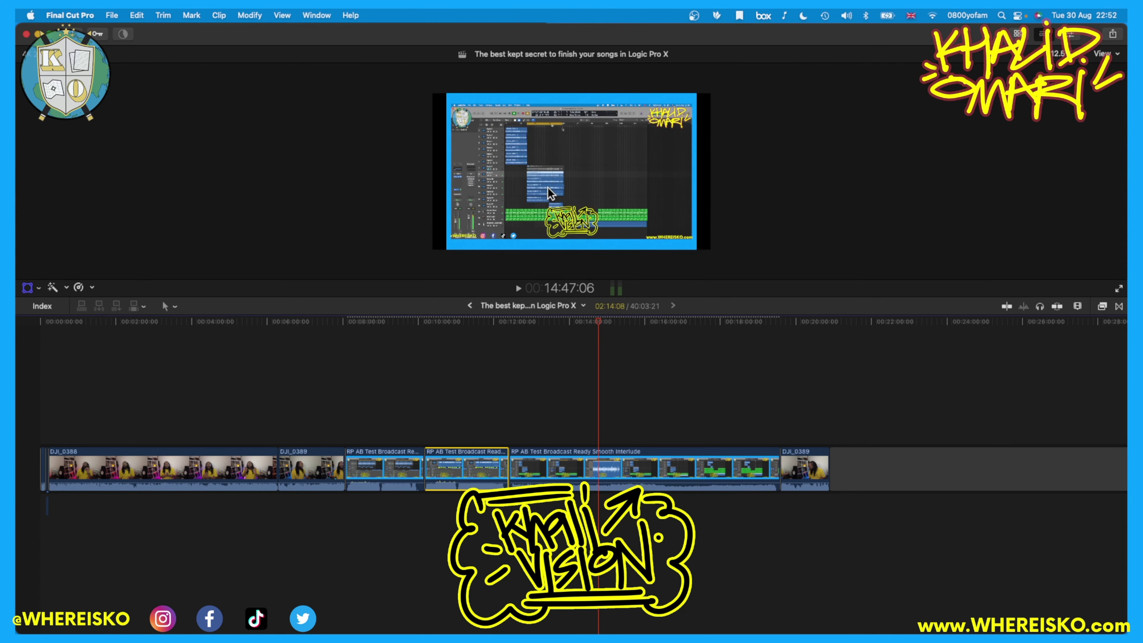
pyautogui.click(630, 472)
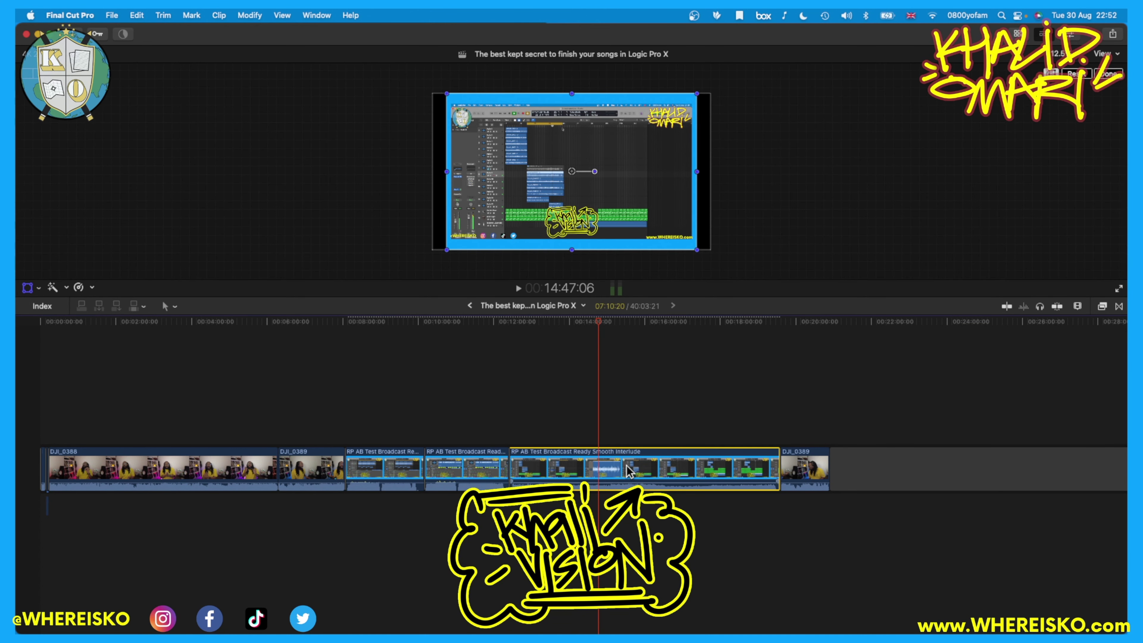
pyautogui.moveTo(449, 95); pyautogui.dragTo(431, 88)
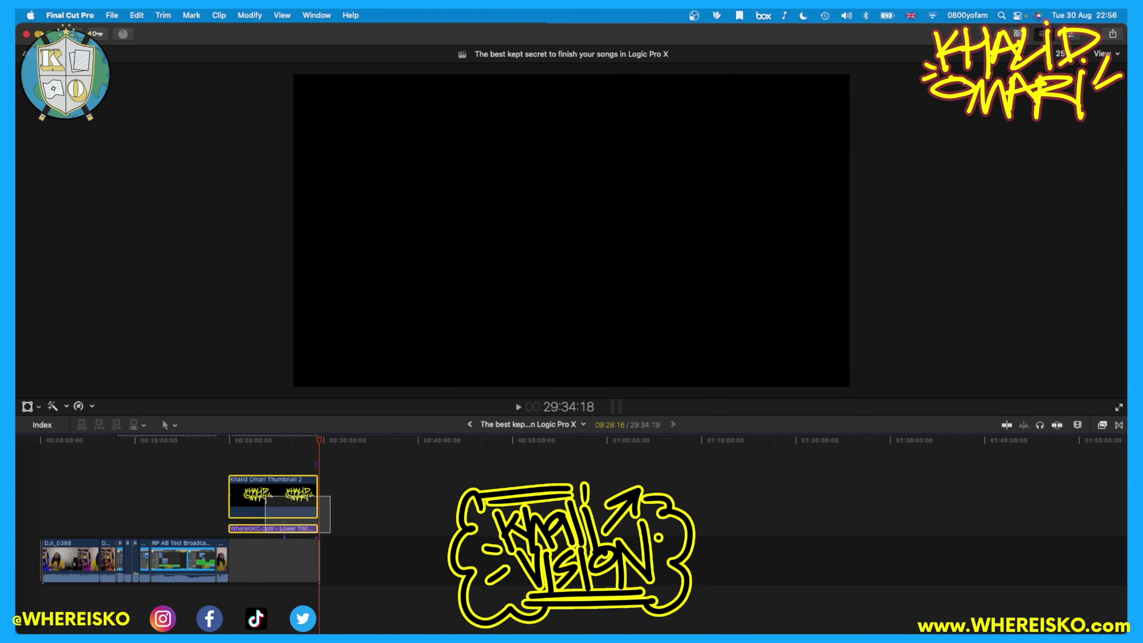
# Copy the thumbnail logo clip and WhereisKO.com lower third above the start of DJI_0388 and play the video from about 14:18.
pyautogui.moveTo(330, 533); pyautogui.dragTo(75, 530)
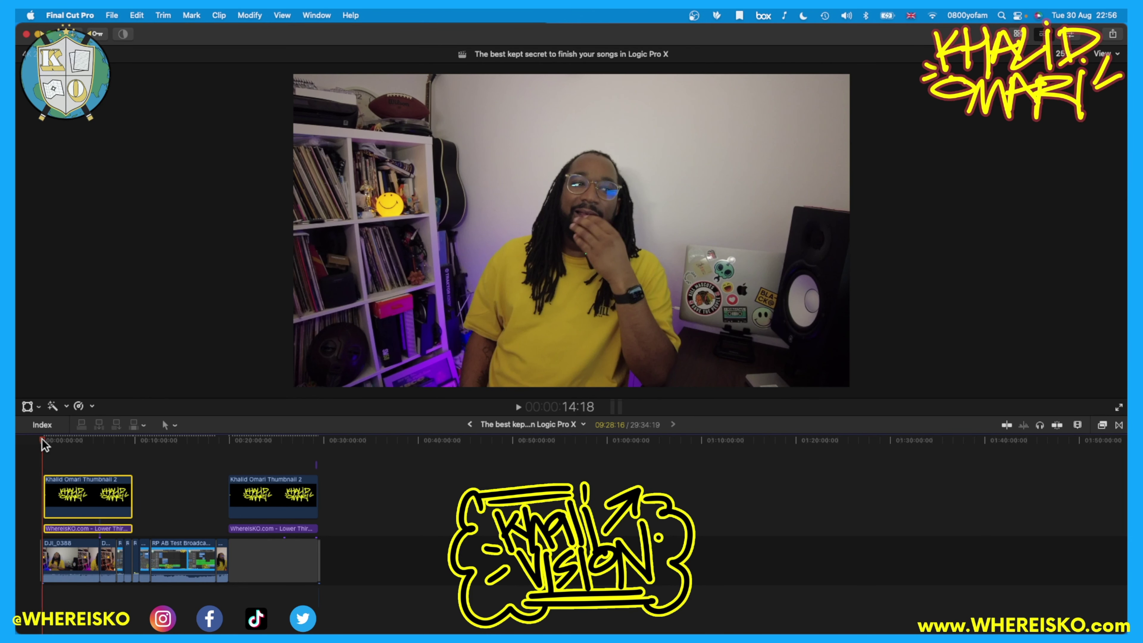
pyautogui.press('space')
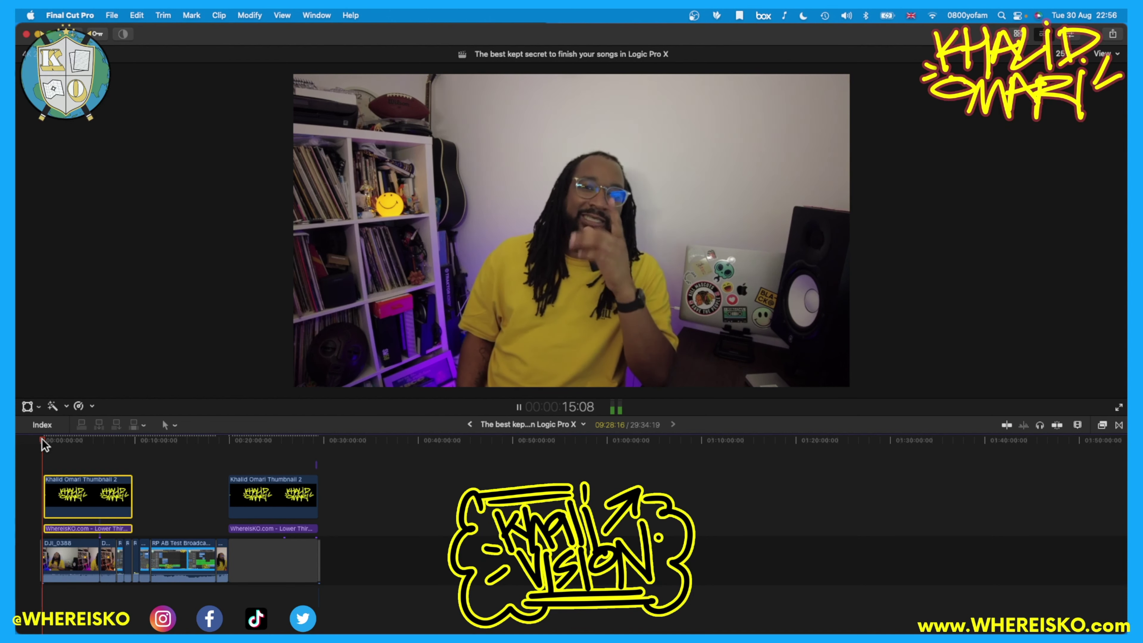
pyautogui.press('space')
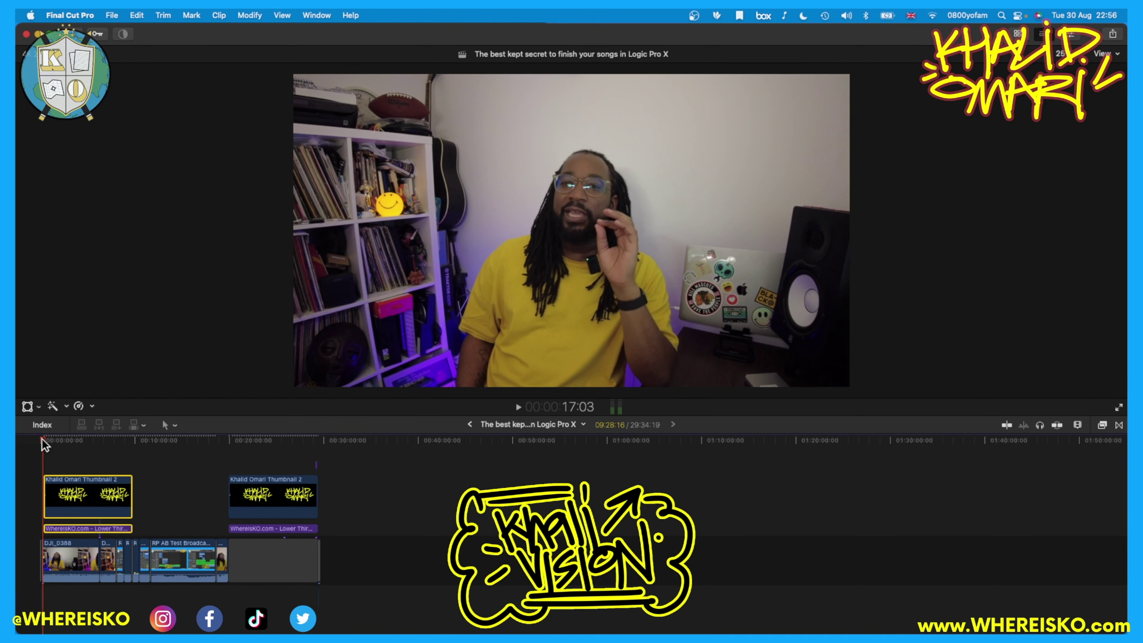
# Move the thumbnail logo and WhereisKO.com lower third earlier to line up with the start of DJI_0388, and play from there.
pyautogui.press('super+equal')
pyautogui.press('super+equal')
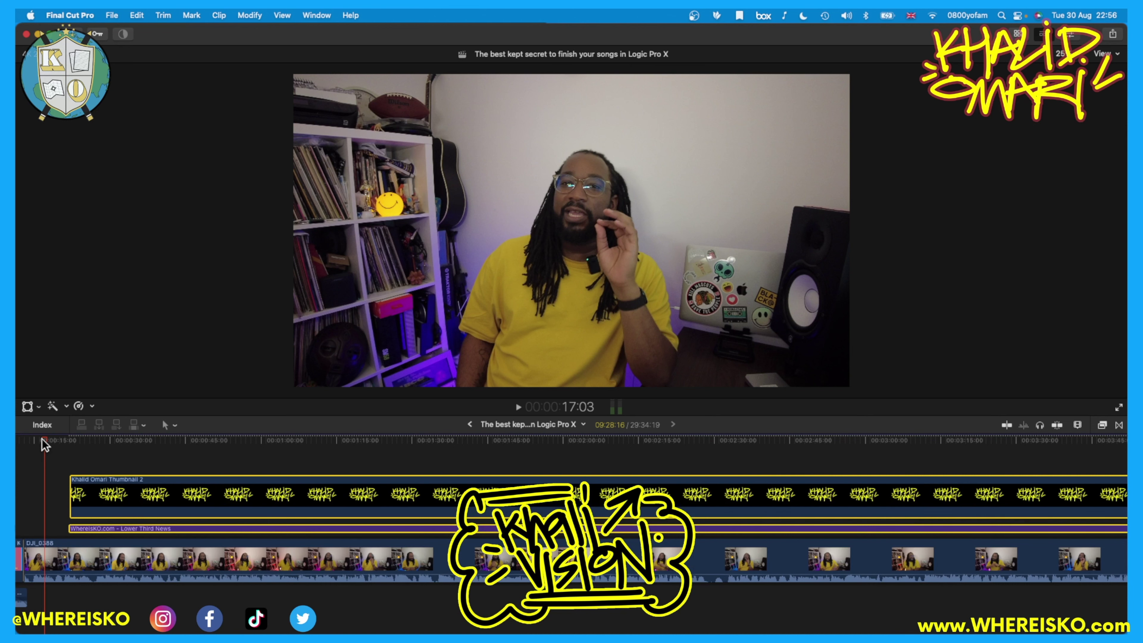
pyautogui.moveTo(100, 531); pyautogui.dragTo(58, 533)
pyautogui.click(24, 449)
pyautogui.press('space')
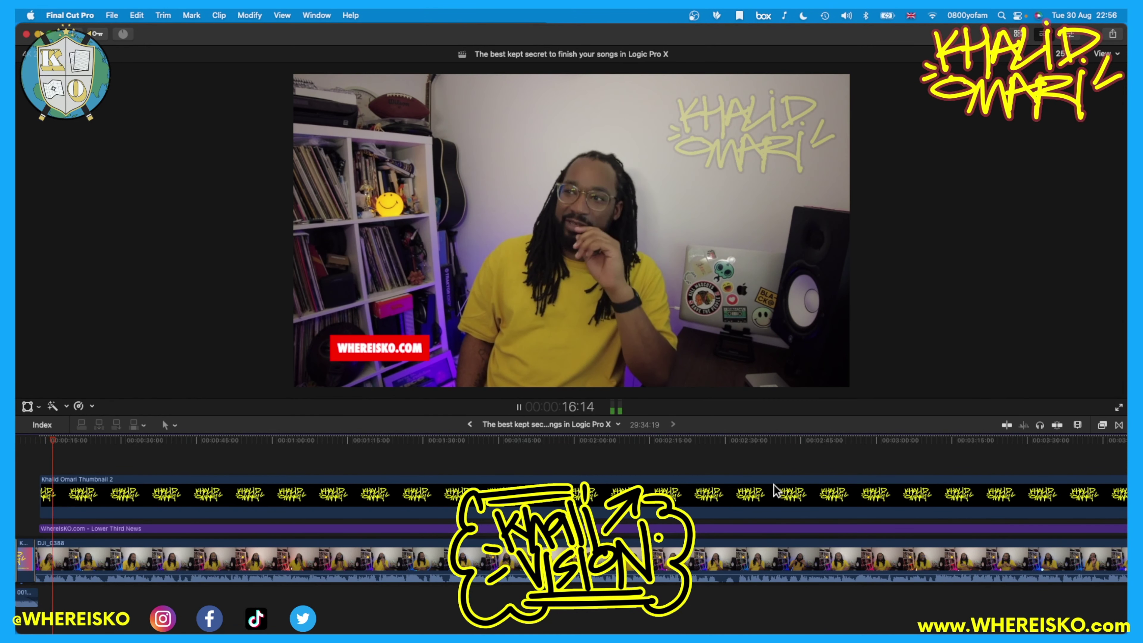
# Trim the first WhereisKO.com lower third and thumbnail logo to end at about 8:02, before the first screen recording, and play the cut.
pyautogui.press('super+minus')
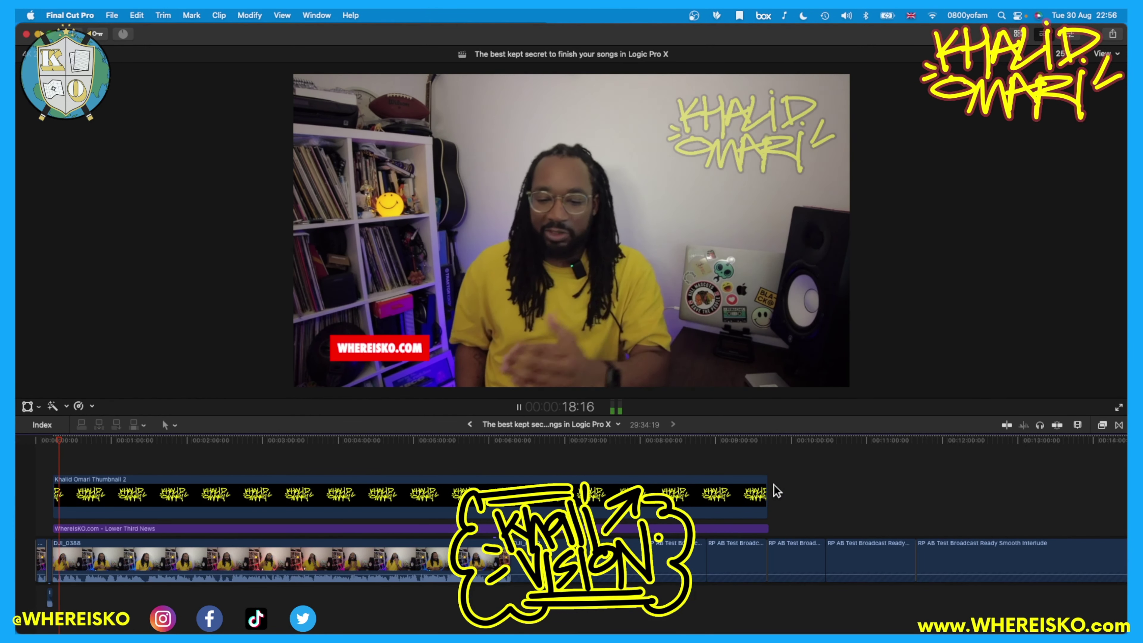
pyautogui.moveTo(768, 527); pyautogui.dragTo(650, 524)
pyautogui.moveTo(767, 511); pyautogui.dragTo(642, 511)
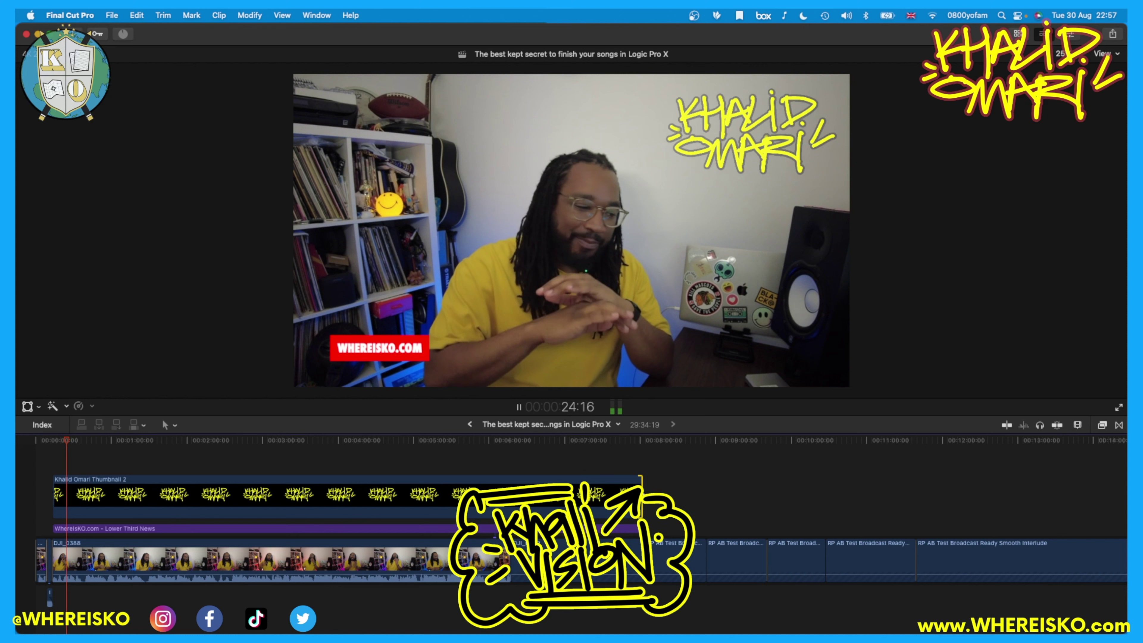
pyautogui.click(635, 439)
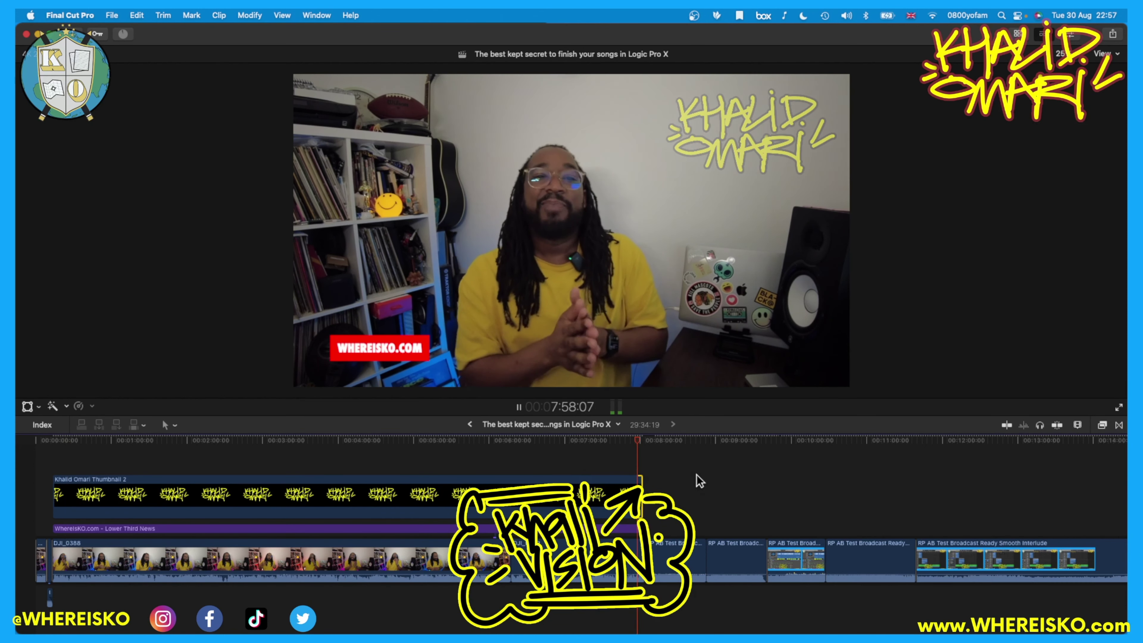
pyautogui.click(641, 436)
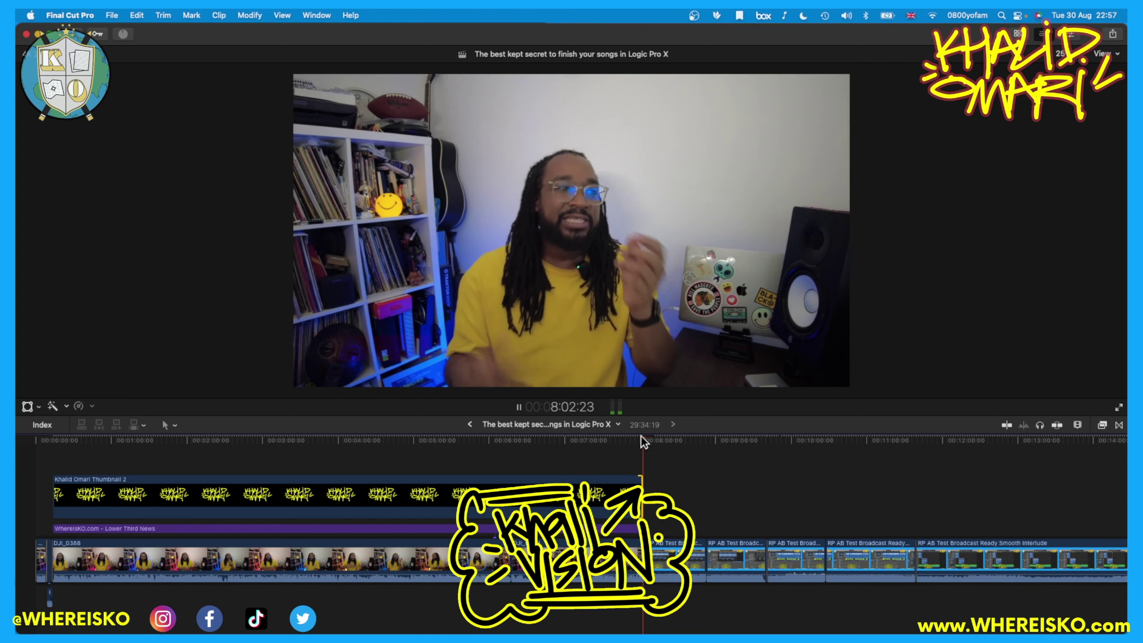
pyautogui.press('space')
# Move the second set of thumbnail logo, WhereisKO.com and YouTube lower thirds back over the last DJI_0389 piece and preview their start.
pyautogui.hscroll(15, 884, 493)
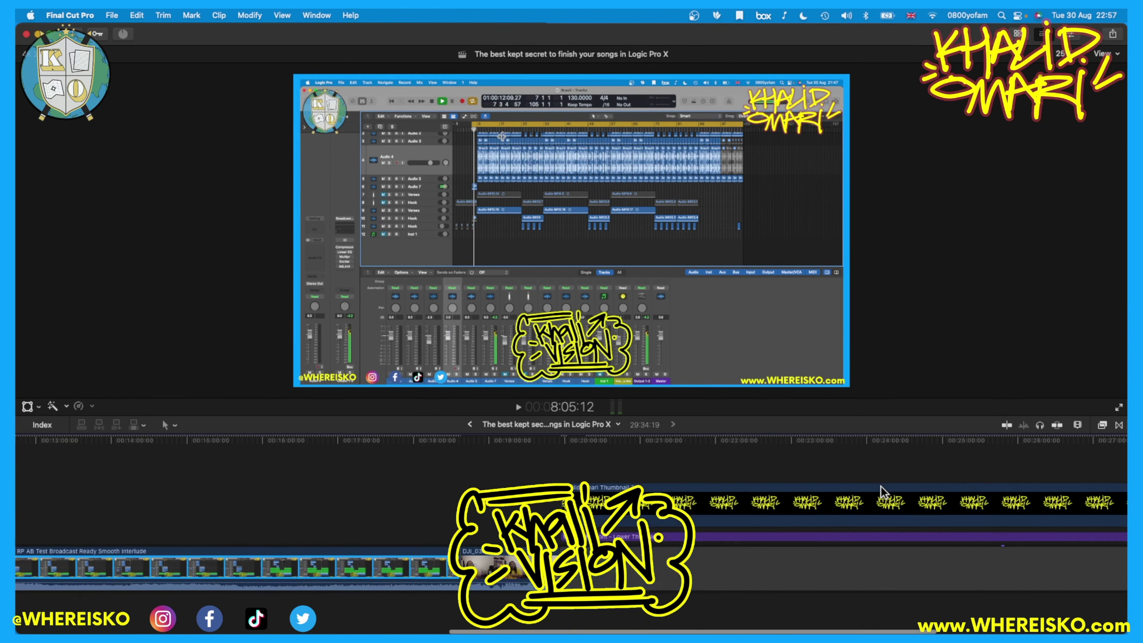
pyautogui.hscroll(5, 881, 486)
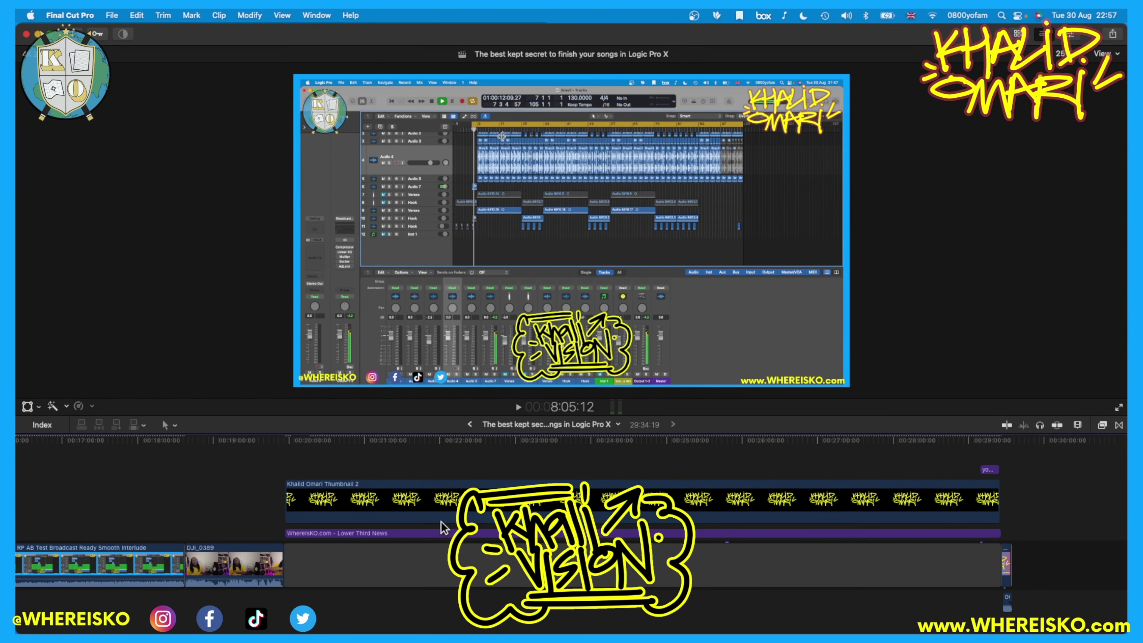
pyautogui.moveTo(1016, 530); pyautogui.dragTo(981, 461)
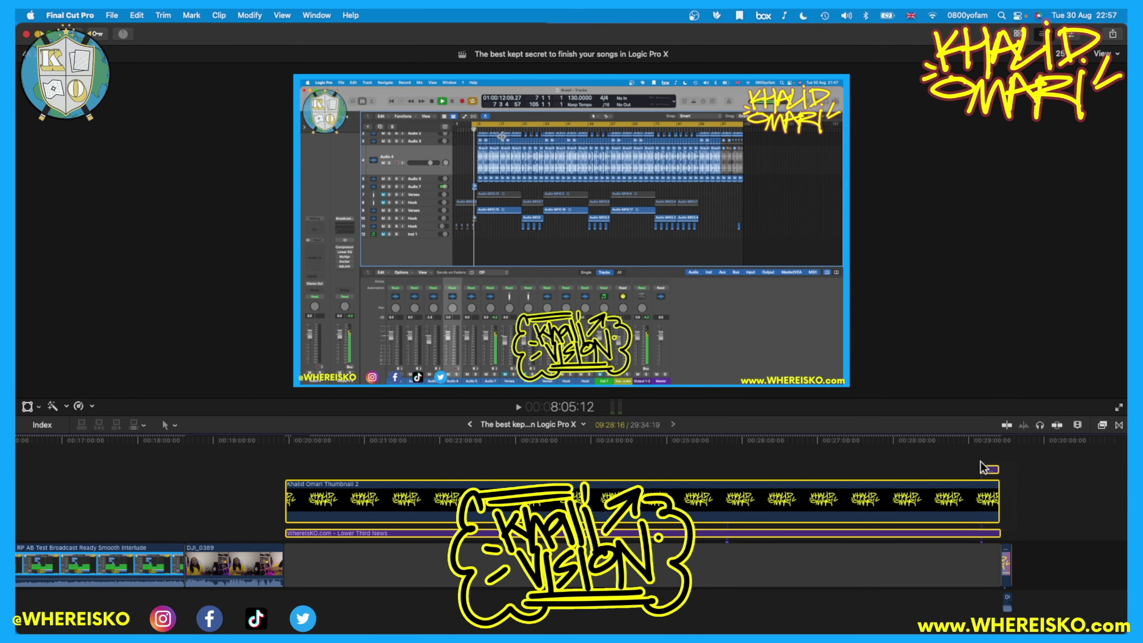
pyautogui.moveTo(314, 486); pyautogui.dragTo(216, 491)
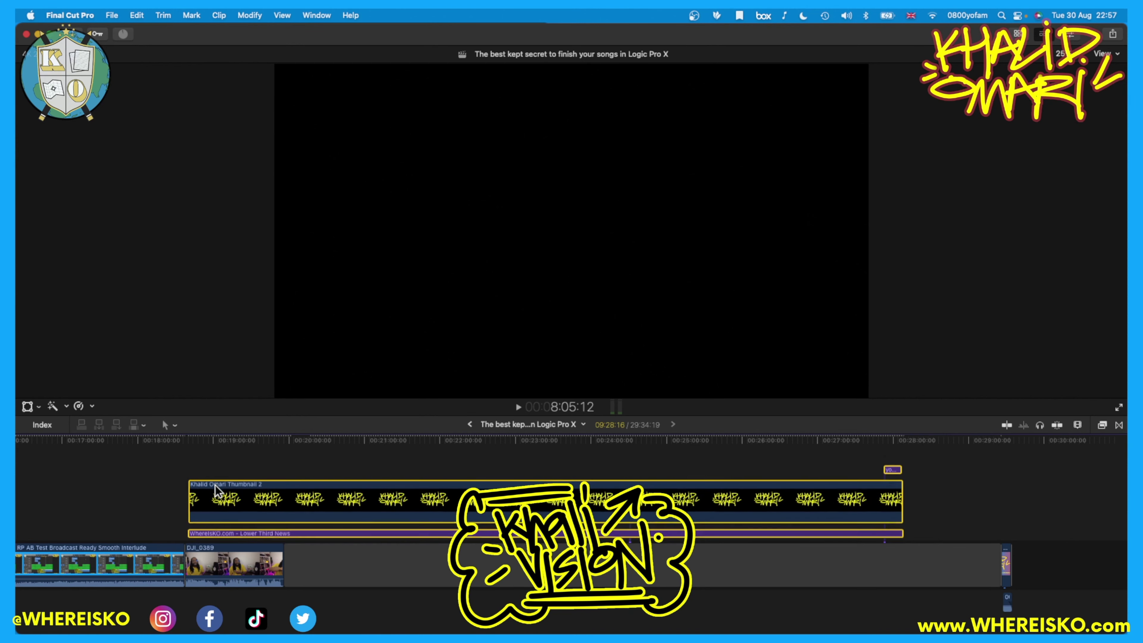
pyautogui.click(180, 450)
pyautogui.press('space')
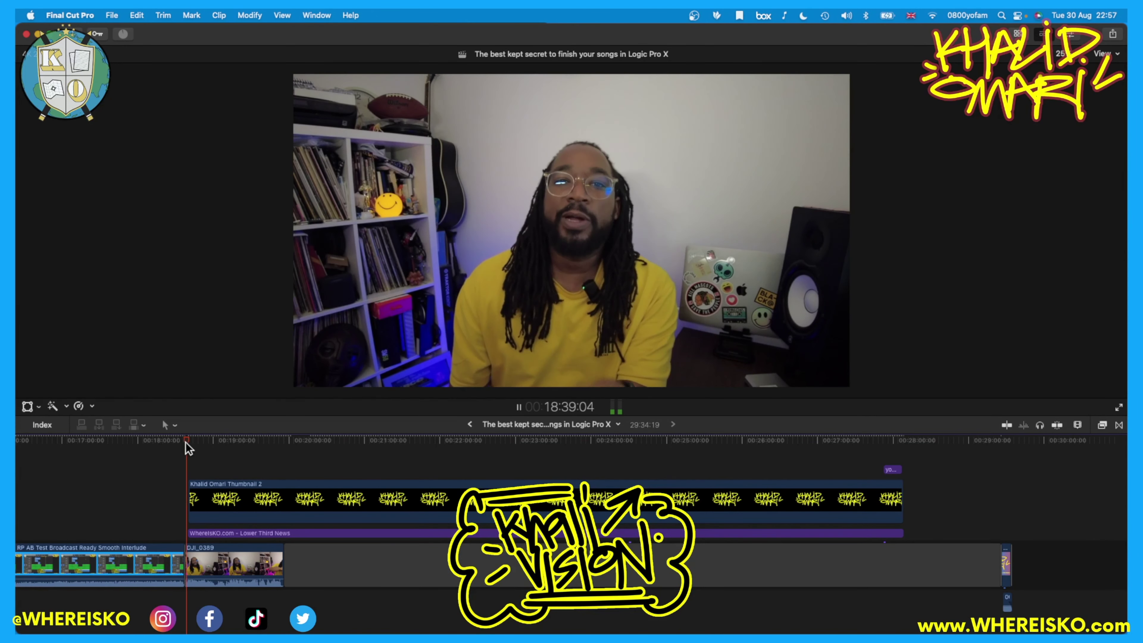
pyautogui.press('space')
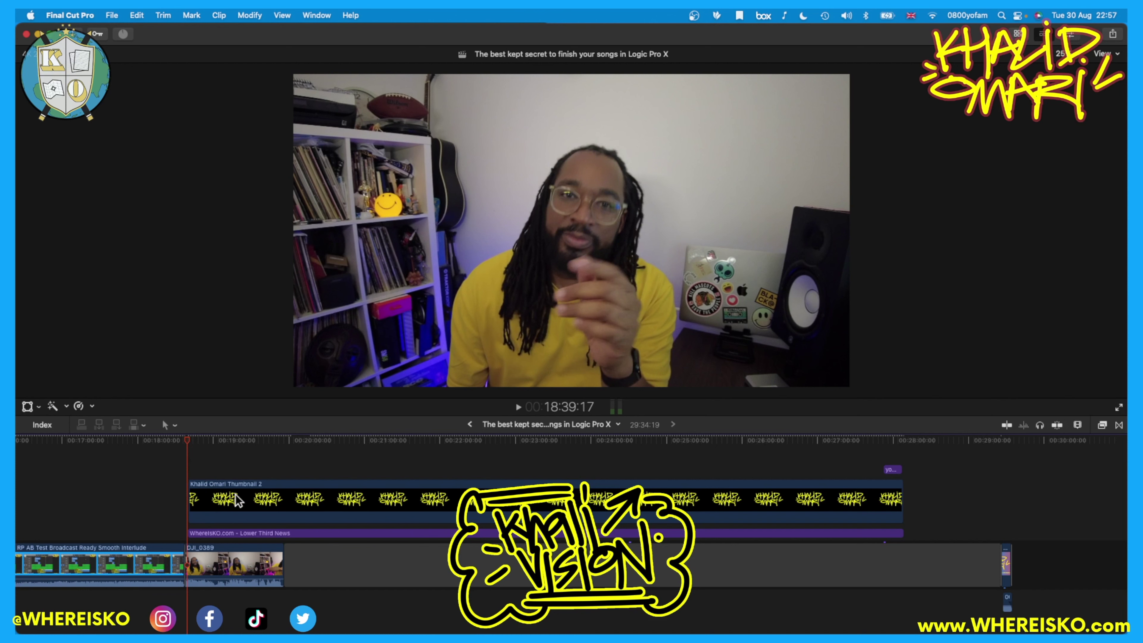
# Shift the thumbnail logo and WhereisKO.com lower third slightly earlier to start with the last DJI_0389 piece, and play the opening.
pyautogui.press('super+equal')
pyautogui.press('super+equal')
pyautogui.press('super+equal')
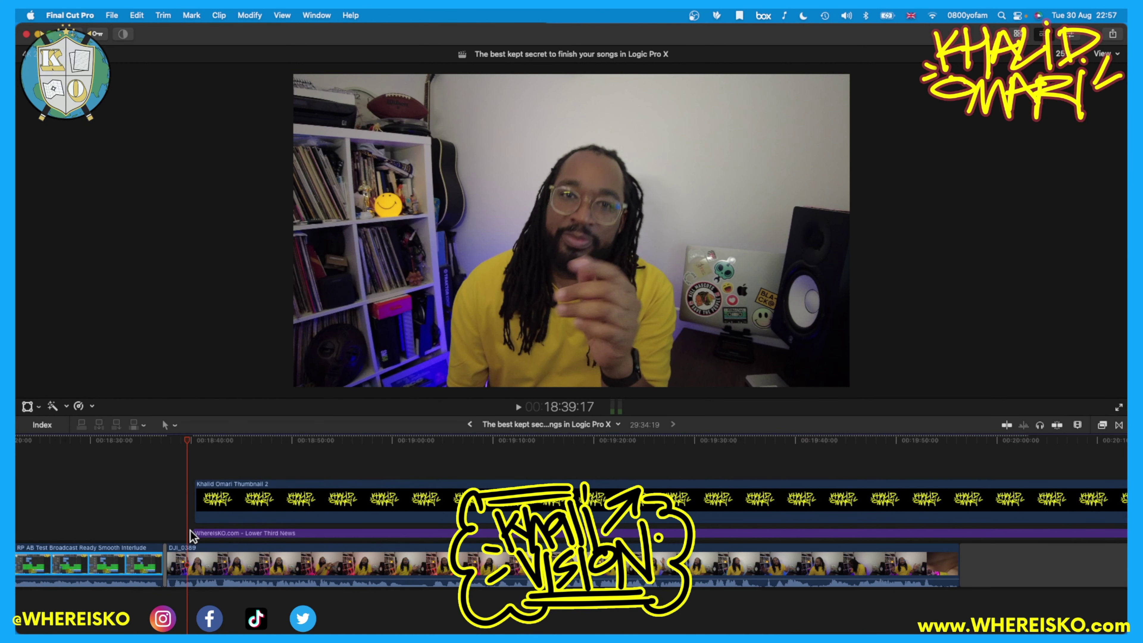
pyautogui.moveTo(192, 536)
pyautogui.mouseDown()
pyautogui.moveTo(203, 513)
pyautogui.moveTo(185, 536)
pyautogui.mouseUp()
pyautogui.press('space')
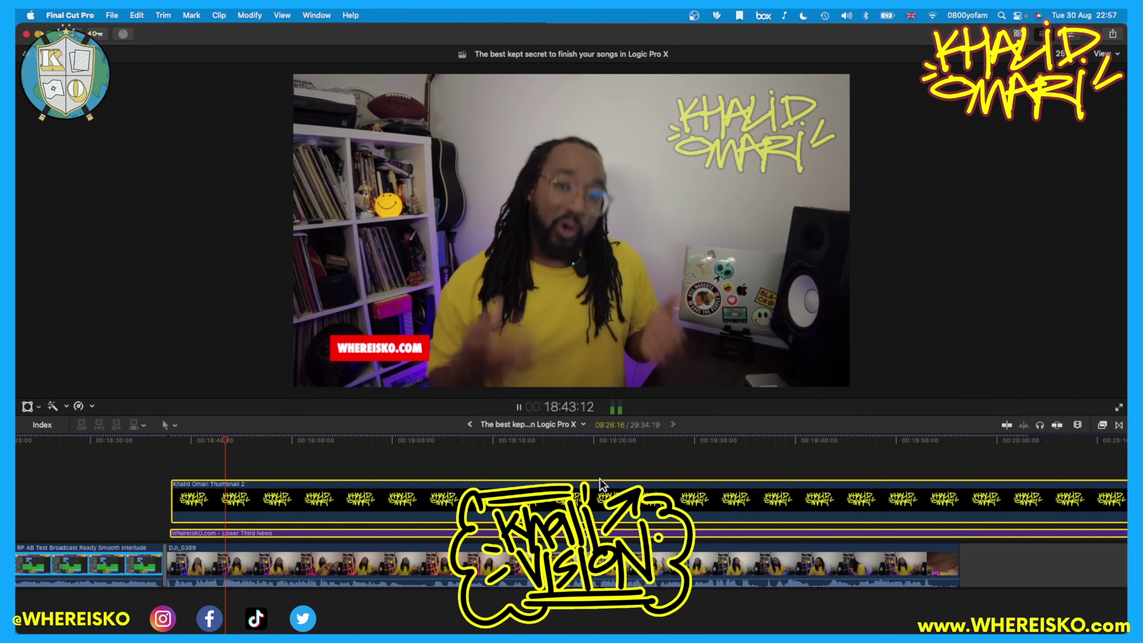
pyautogui.press('space')
# Trim the second thumbnail logo and WhereisKO.com lower third to DJI_0389's end and place the YouTube lower third over its final seconds.
pyautogui.press('super+minus')
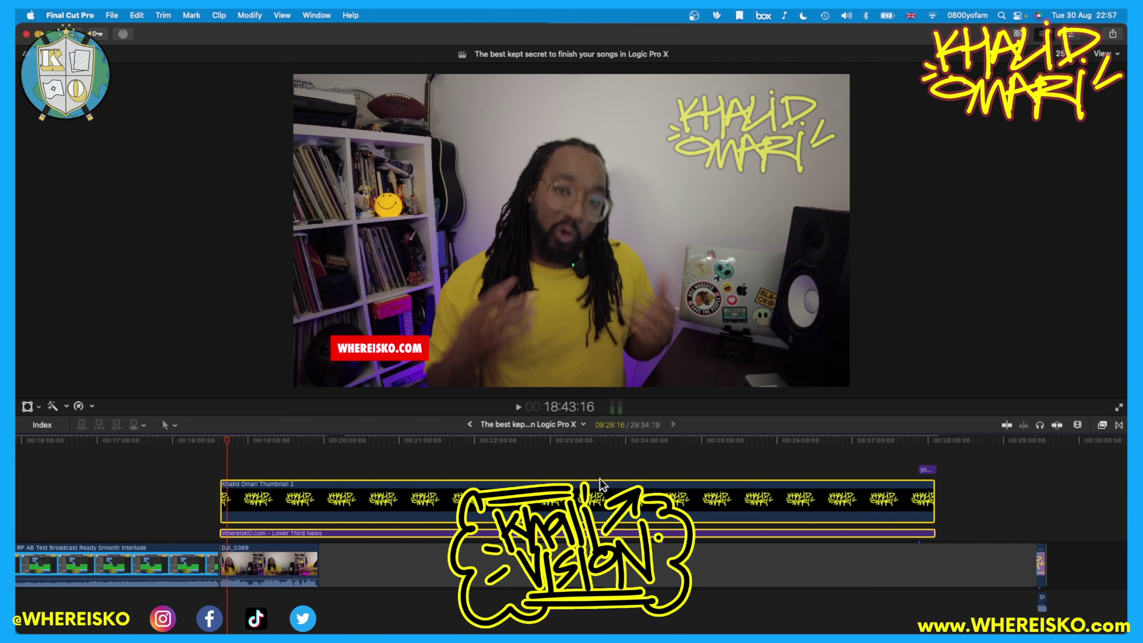
pyautogui.moveTo(934, 531); pyautogui.dragTo(314, 549)
pyautogui.moveTo(935, 518); pyautogui.dragTo(313, 508)
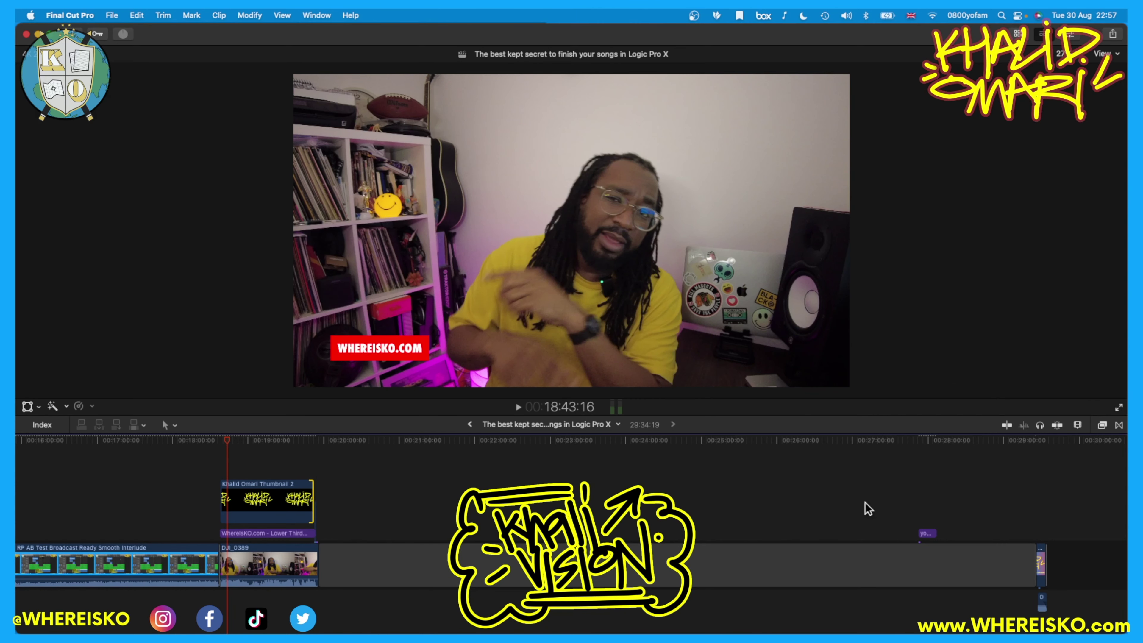
pyautogui.moveTo(926, 533); pyautogui.dragTo(309, 470)
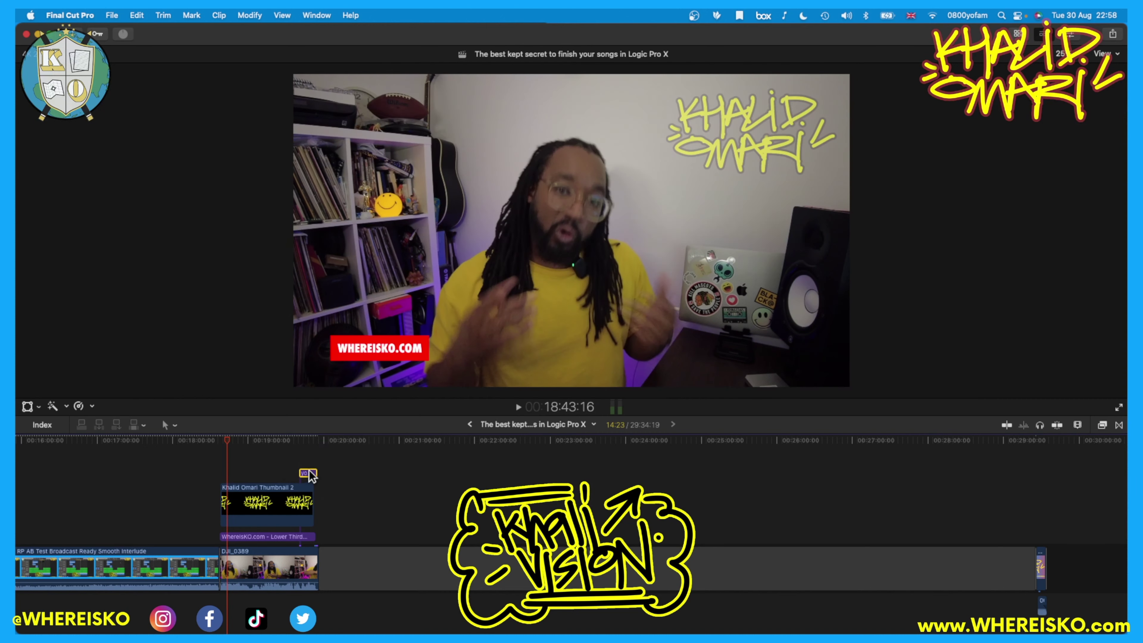
pyautogui.click(297, 443)
pyautogui.press('space')
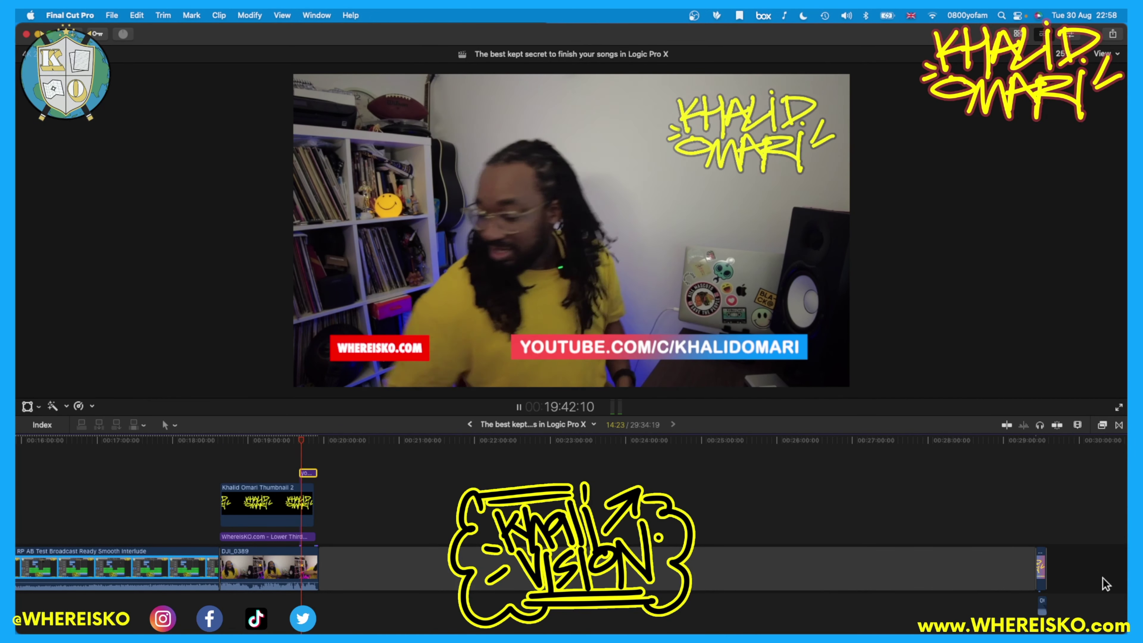
# Adjust the ends of the thumbnail logo and WhereisKO.com lower third to finish together at about 19:55.
pyautogui.click(971, 577)
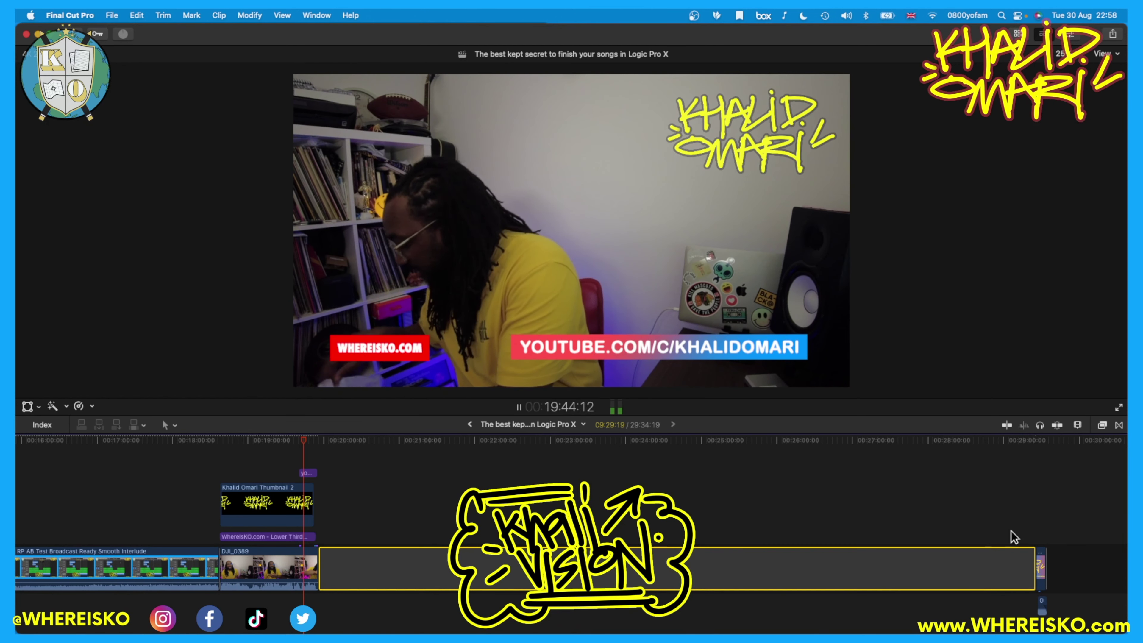
pyautogui.press('super+equal')
pyautogui.press('super+equal')
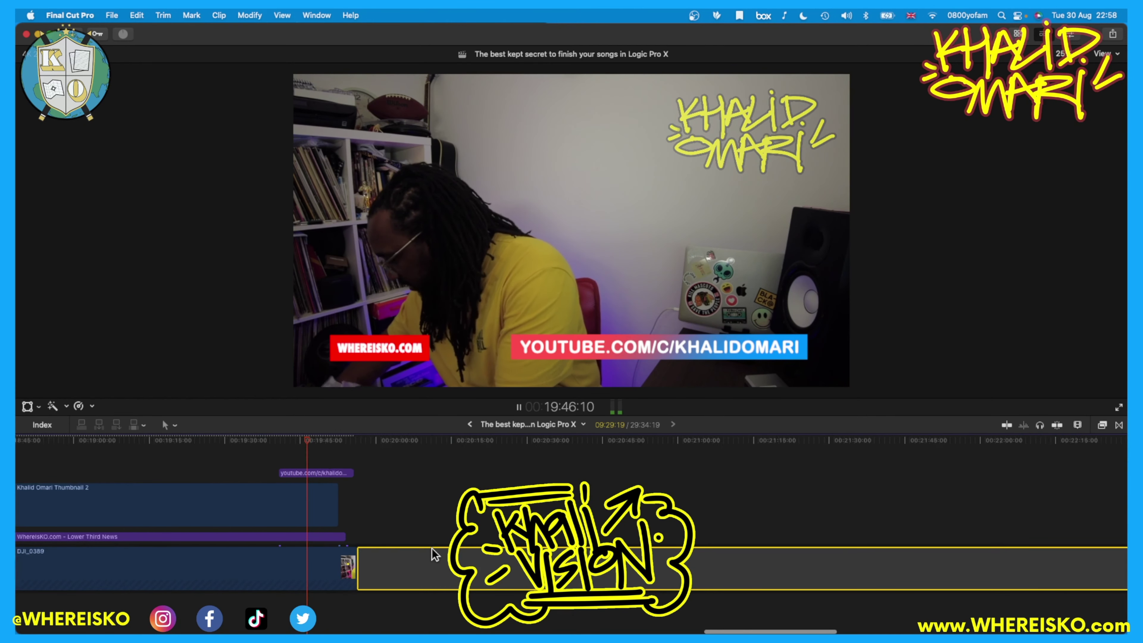
pyautogui.press('super+equal')
pyautogui.moveTo(369, 519); pyautogui.dragTo(395, 534)
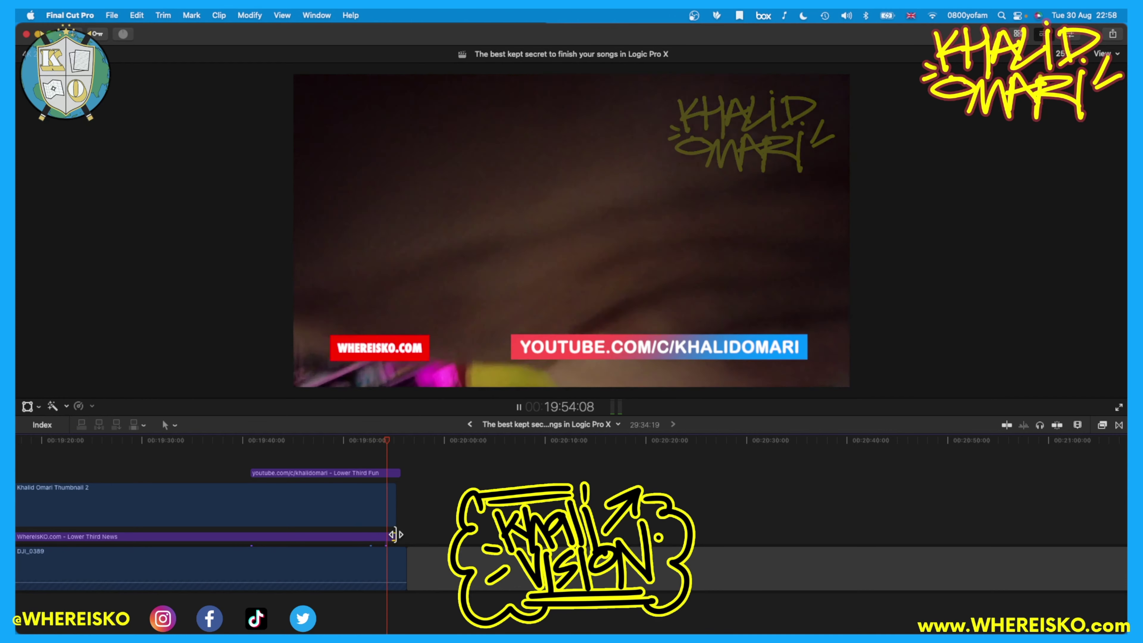
pyautogui.press('space')
pyautogui.moveTo(394, 536); pyautogui.dragTo(393, 536)
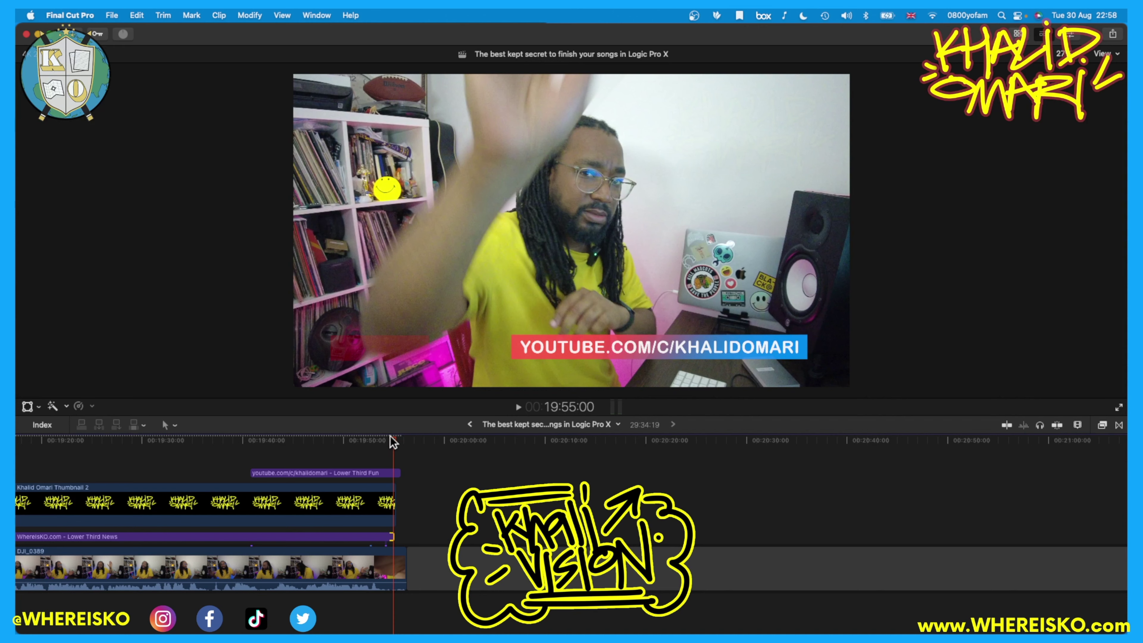
# Shorten the last DJI_0389 piece and its three overlays to end at about 19:54:19.
pyautogui.moveTo(393, 436); pyautogui.dragTo(390, 436)
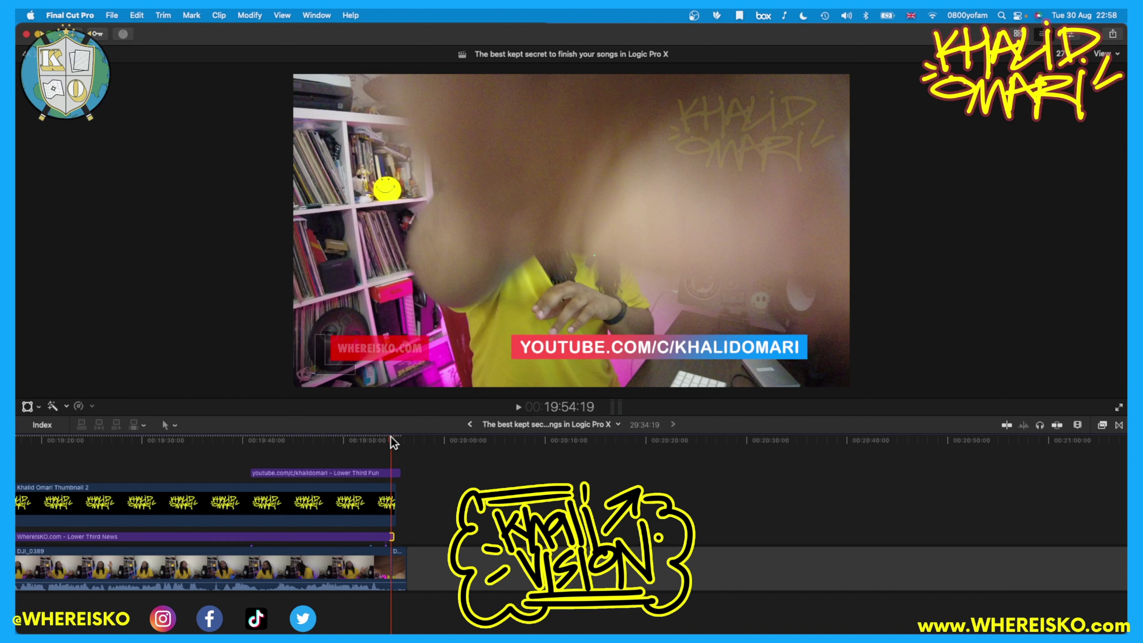
pyautogui.moveTo(390, 538); pyautogui.dragTo(387, 522)
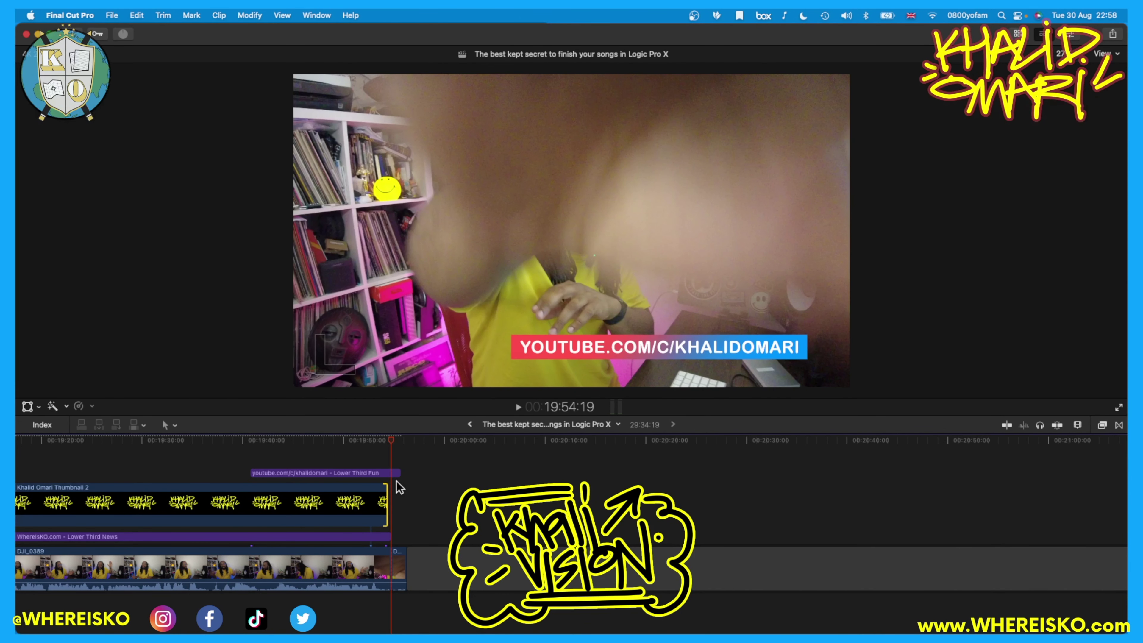
pyautogui.moveTo(396, 472); pyautogui.dragTo(389, 472)
pyautogui.moveTo(388, 538); pyautogui.dragTo(385, 538)
pyautogui.press('Delete')
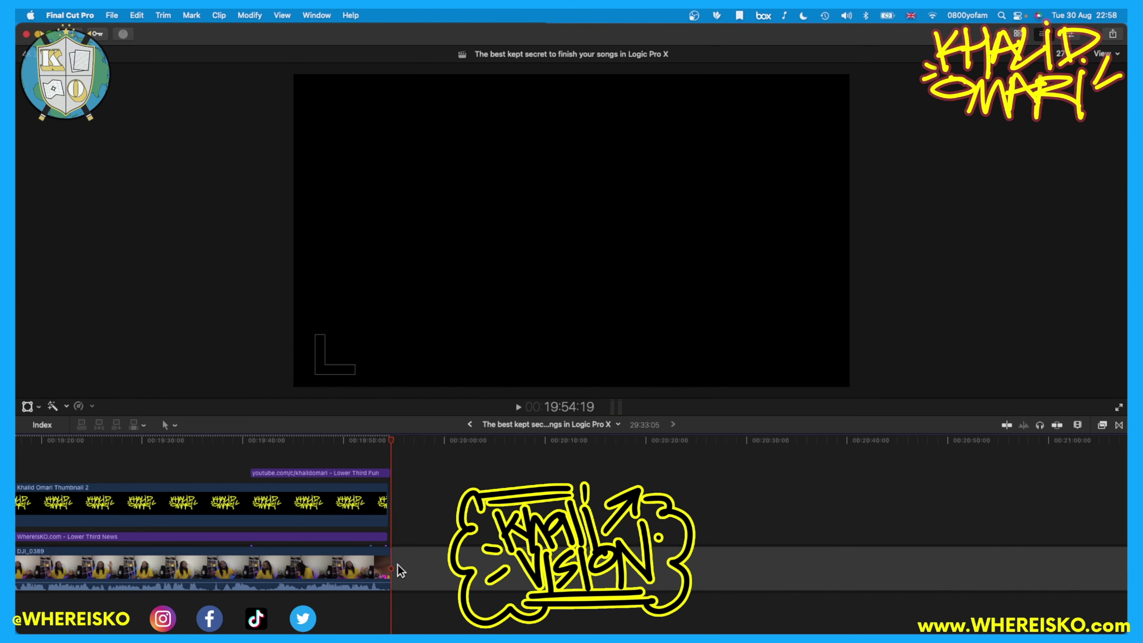
# Delete the gap before the end card, align the 001 Scene 1 audio with the card's start, and play the ending.
pyautogui.click(416, 562)
pyautogui.press('Delete')
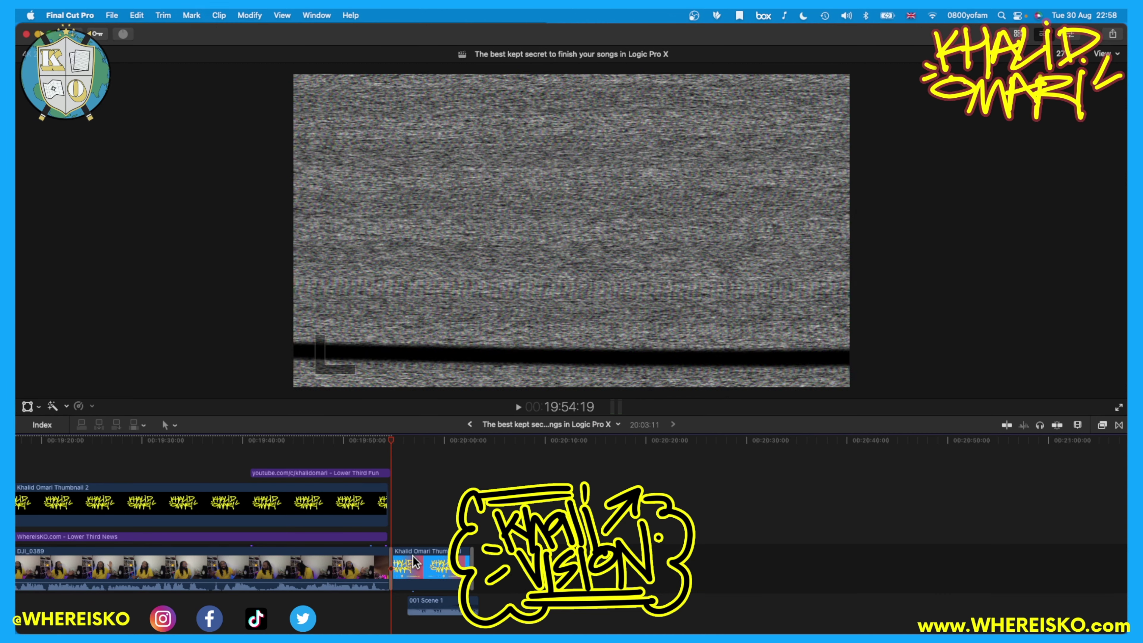
pyautogui.click(386, 443)
pyautogui.moveTo(443, 598); pyautogui.dragTo(429, 597)
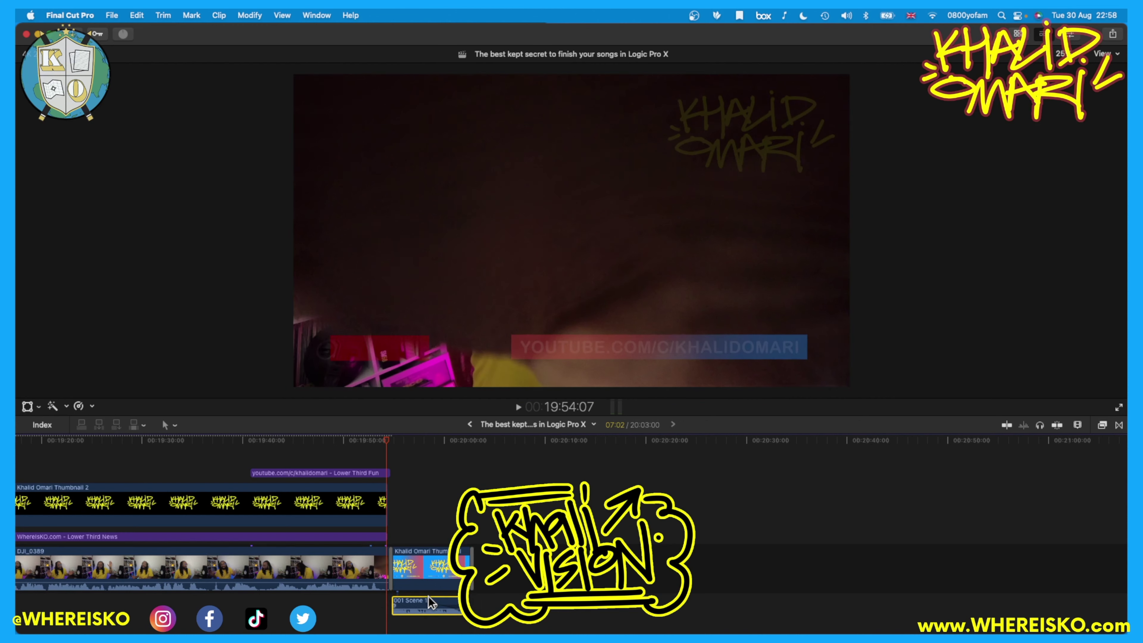
pyautogui.click(380, 441)
pyautogui.press('space')
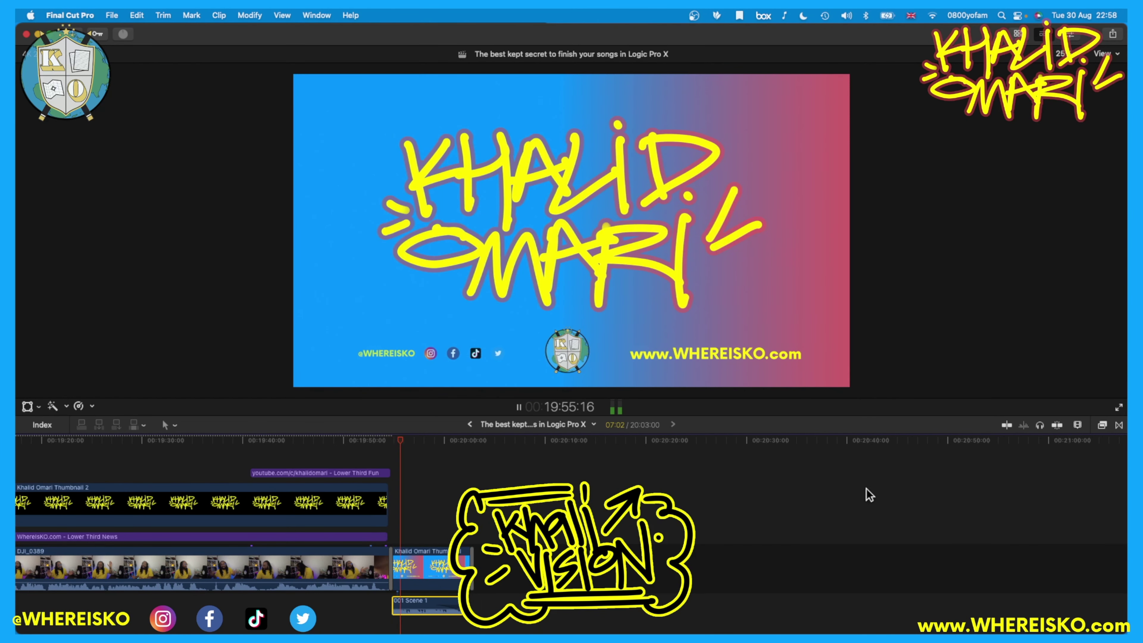
pyautogui.press('space')
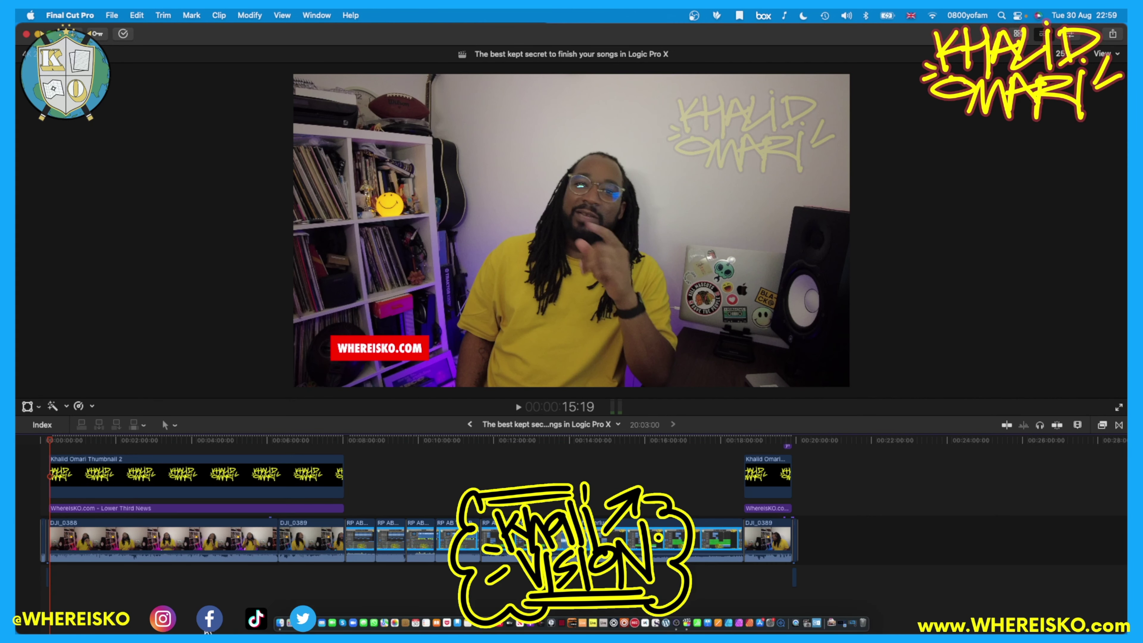
# Switch to Finder and add Rhythm & Prose 1012BC.jpg from the Music Cover Art folder above the screen recordings at about 13:53.
pyautogui.click(275, 625)
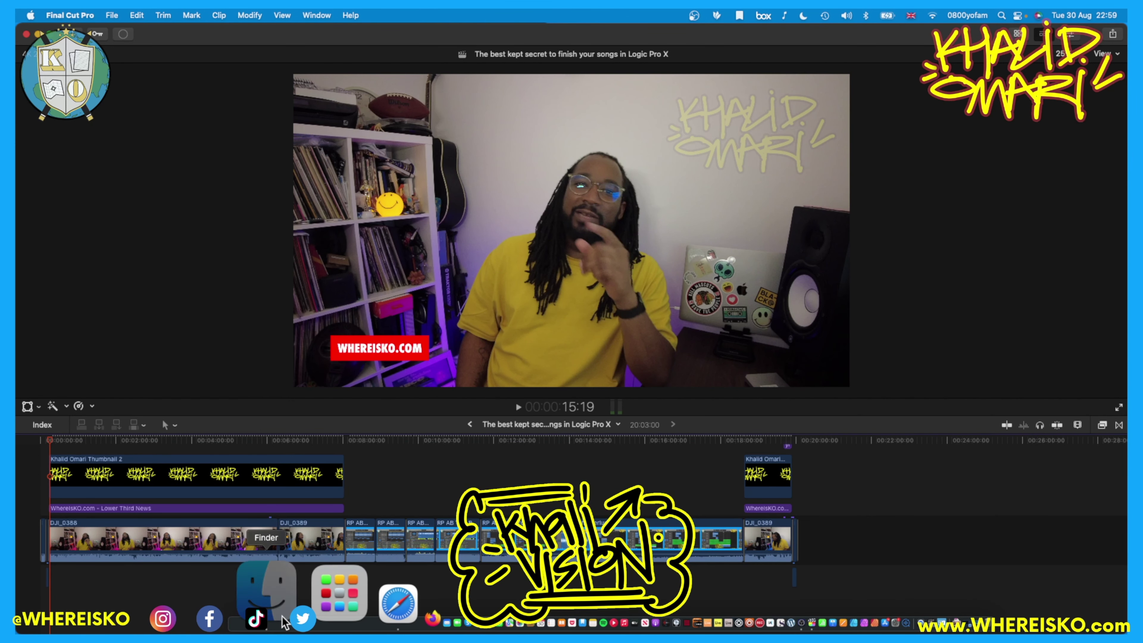
pyautogui.moveTo(239, 33); pyautogui.dragTo(693, 159)
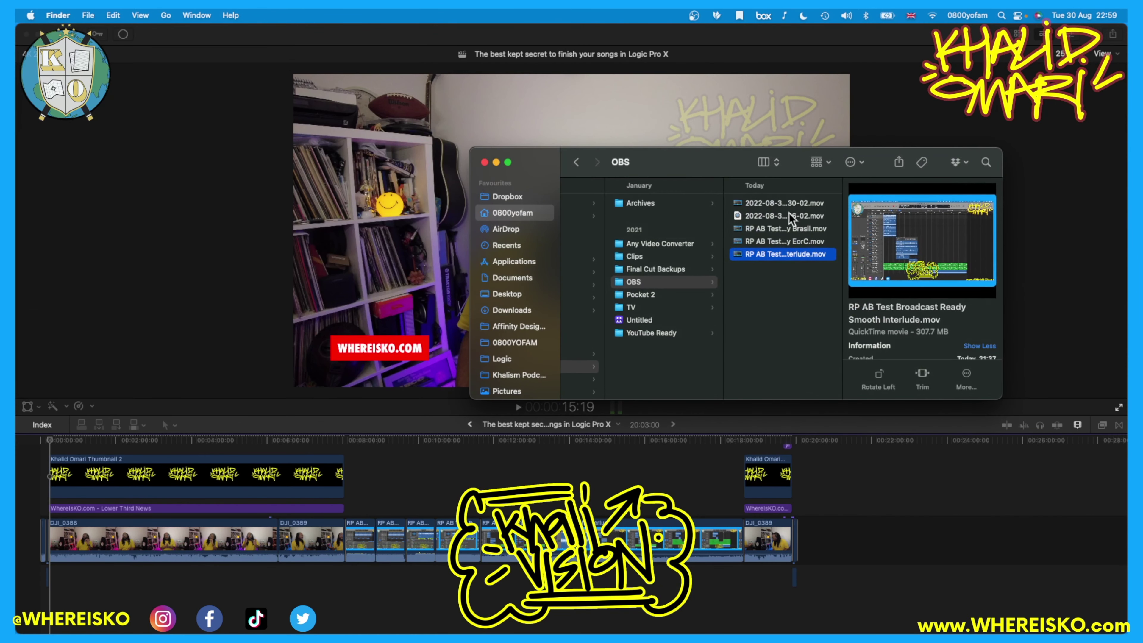
pyautogui.click(785, 203)
pyautogui.hscroll(-3, 645, 303)
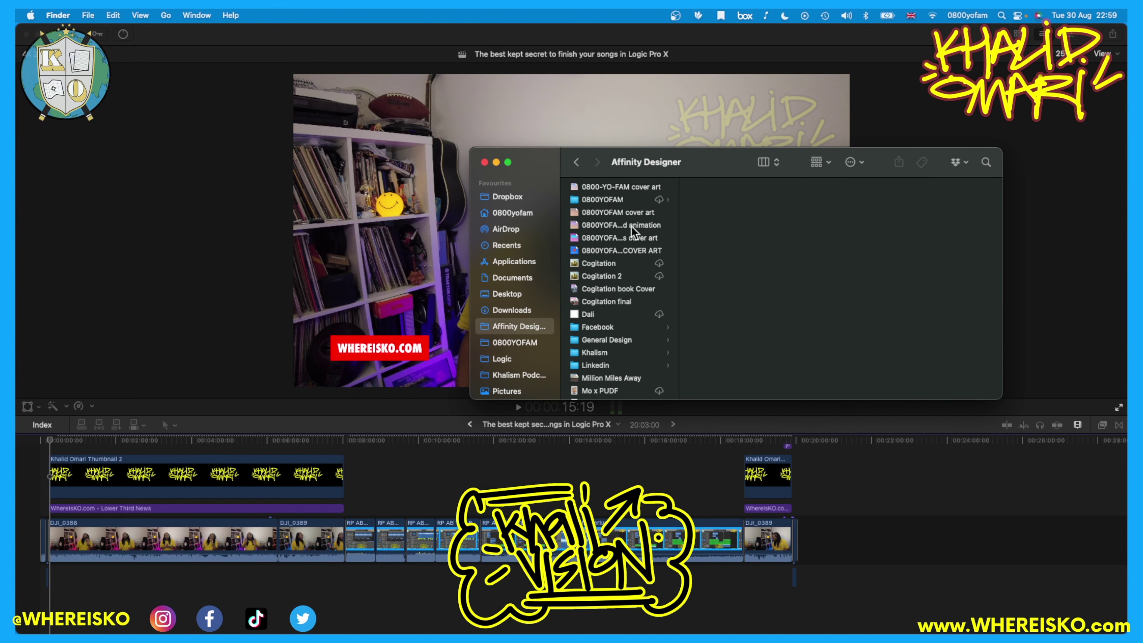
pyautogui.click(615, 200)
pyautogui.click(725, 300)
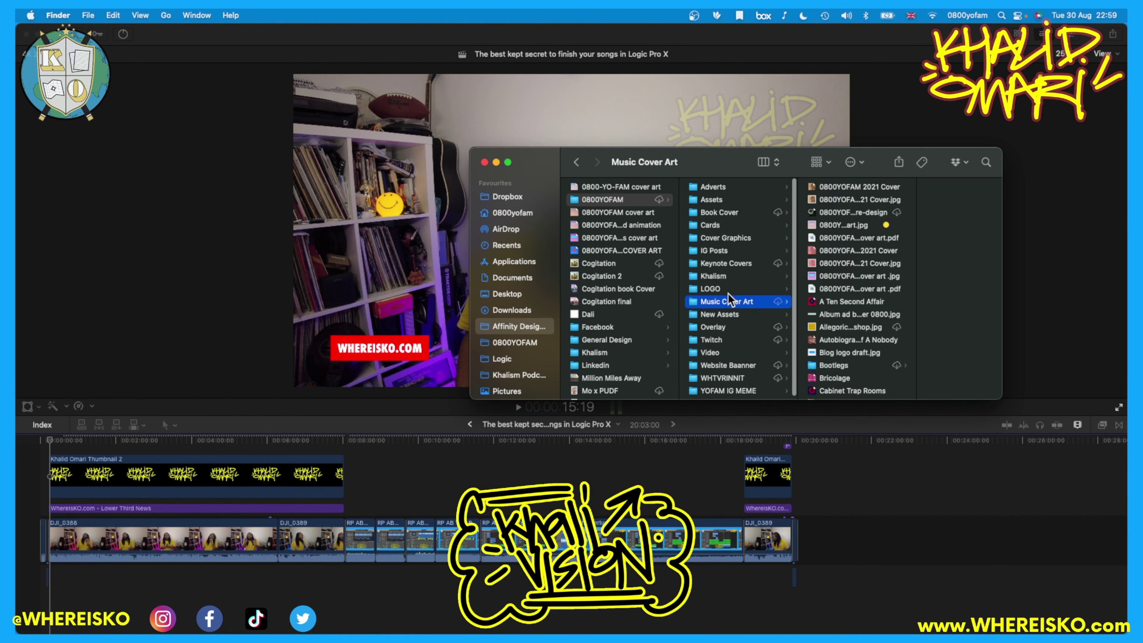
pyautogui.scroll(-10, 845, 290)
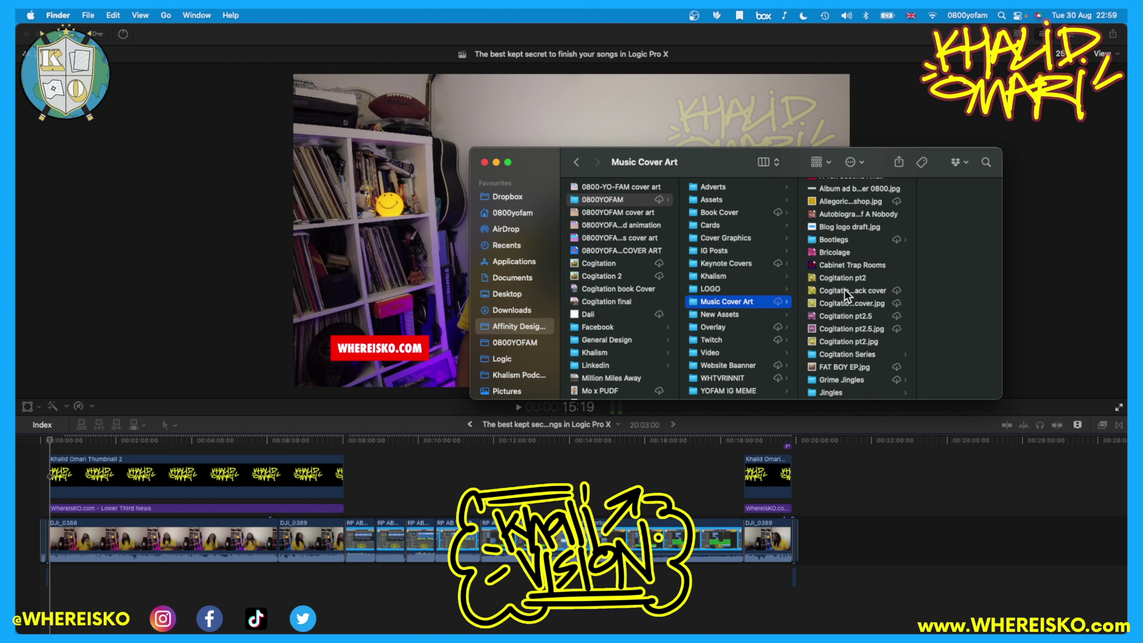
pyautogui.click(848, 325)
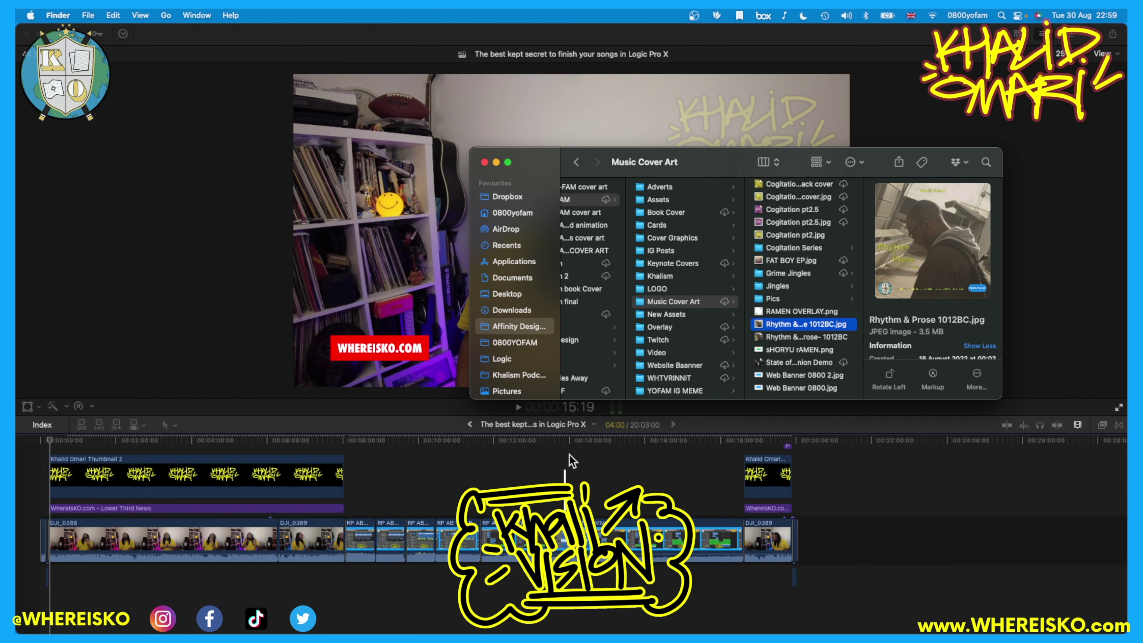
pyautogui.click(565, 442)
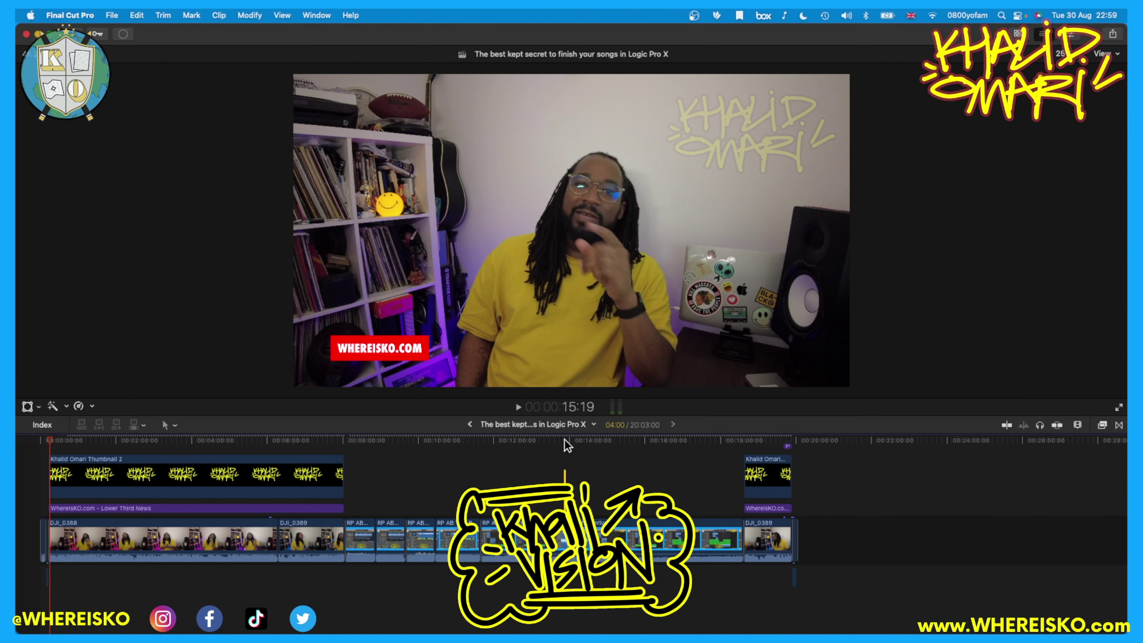
# Scale the Rhythm & Prose cover art to about half size and position it in the video frame's lower-right area.
pyautogui.click(564, 438)
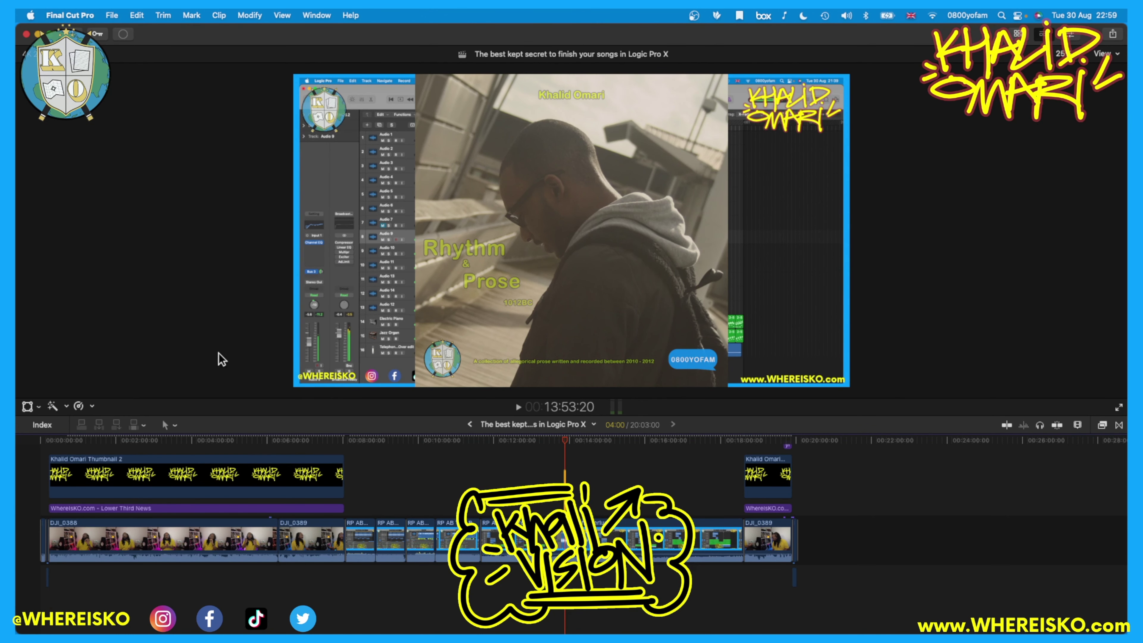
pyautogui.click(26, 407)
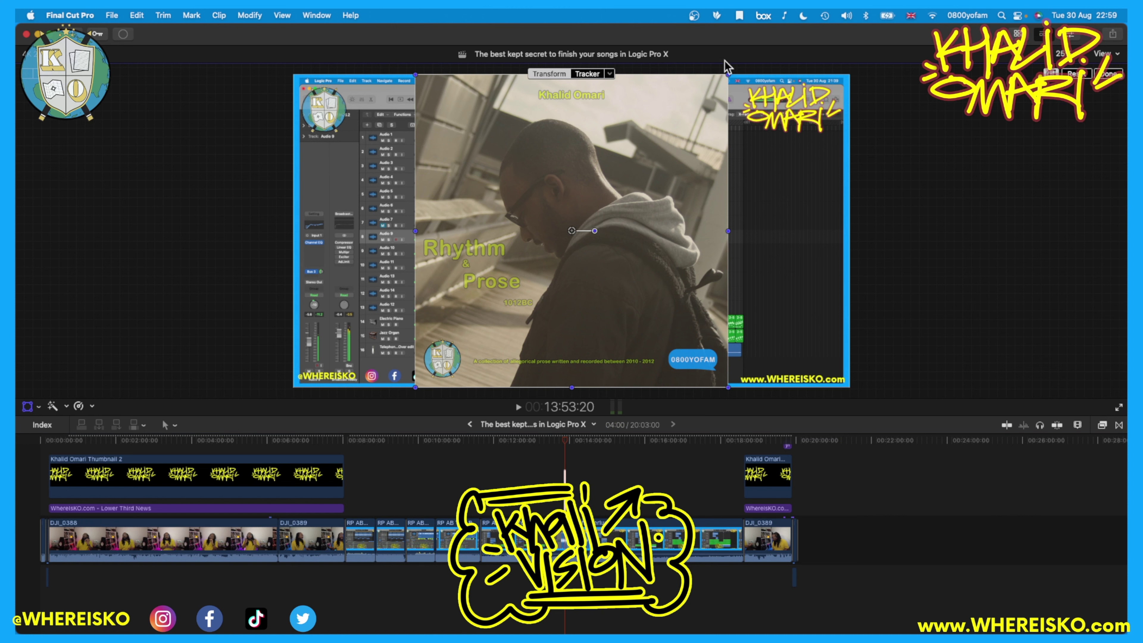
pyautogui.moveTo(725, 78); pyautogui.dragTo(783, 270)
pyautogui.moveTo(693, 219); pyautogui.dragTo(679, 212)
pyautogui.moveTo(773, 255); pyautogui.dragTo(756, 246)
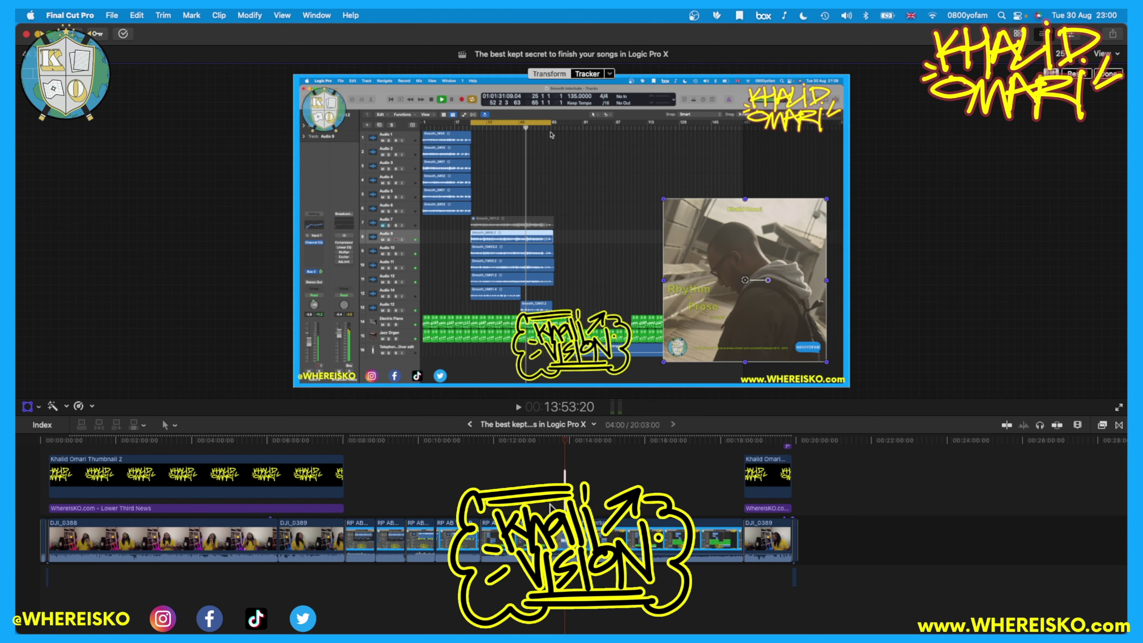
# Extend the Rhythm & Prose cover art to span from the first RP AB Test recording to near the last one's end.
pyautogui.click(579, 490)
pyautogui.scroll(5, 579, 490)
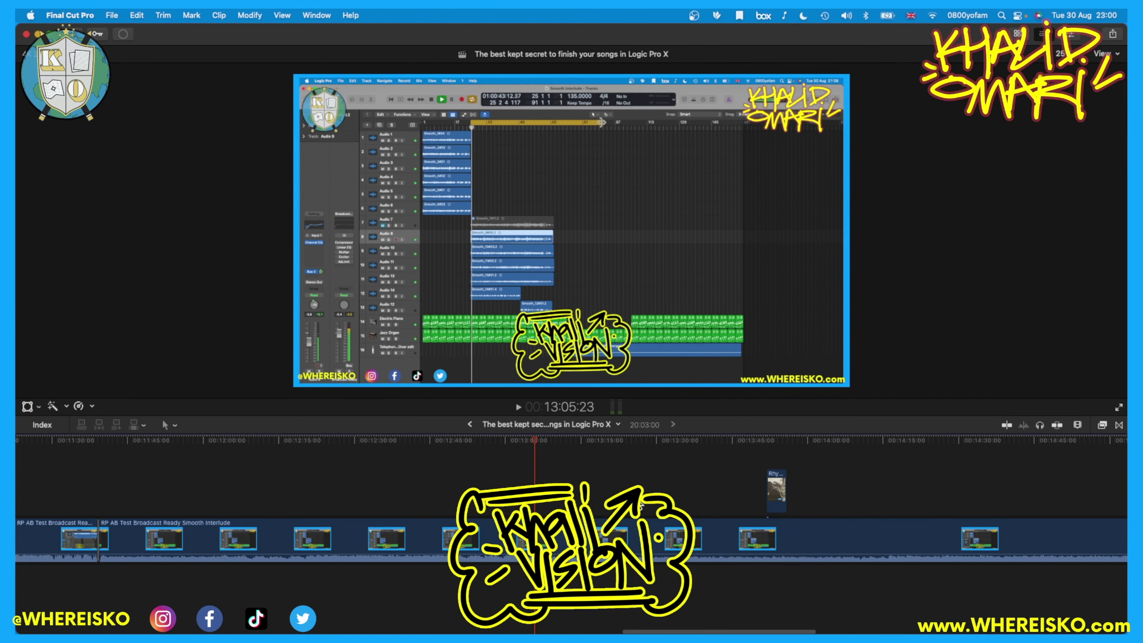
pyautogui.click(772, 495)
pyautogui.moveTo(769, 497); pyautogui.dragTo(130, 497)
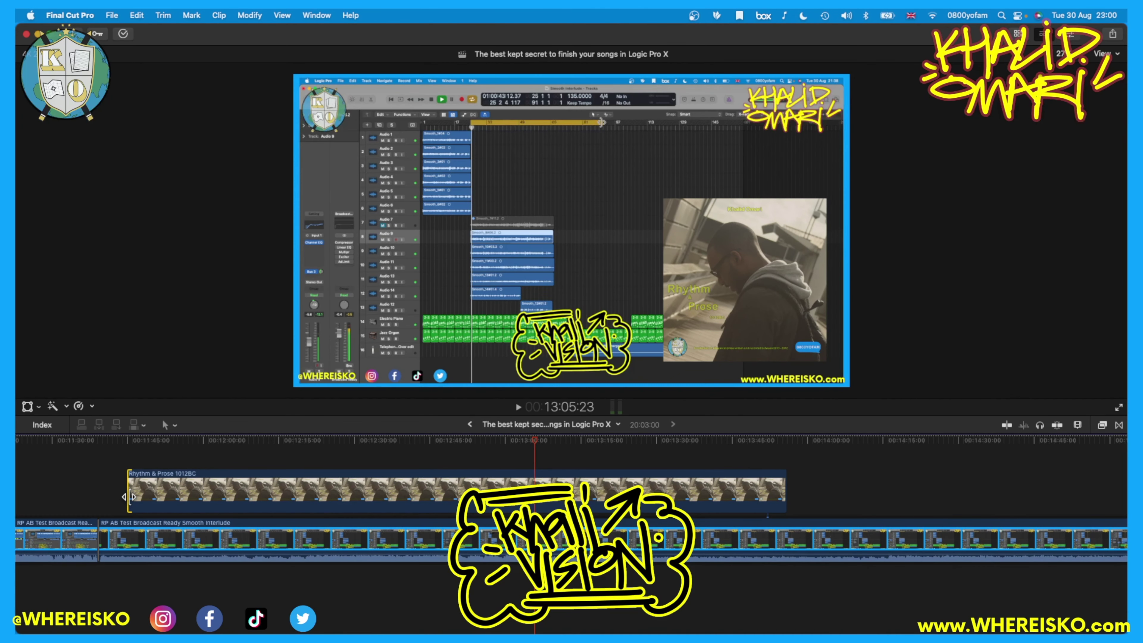
pyautogui.scroll(-5, 131, 498)
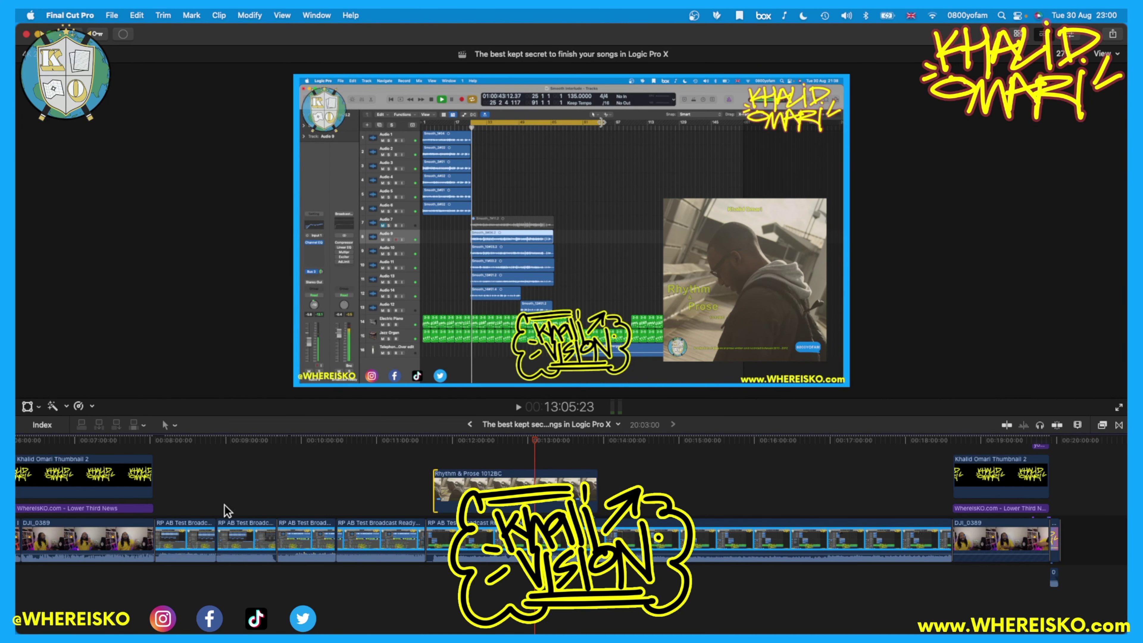
pyautogui.moveTo(435, 508); pyautogui.dragTo(158, 497)
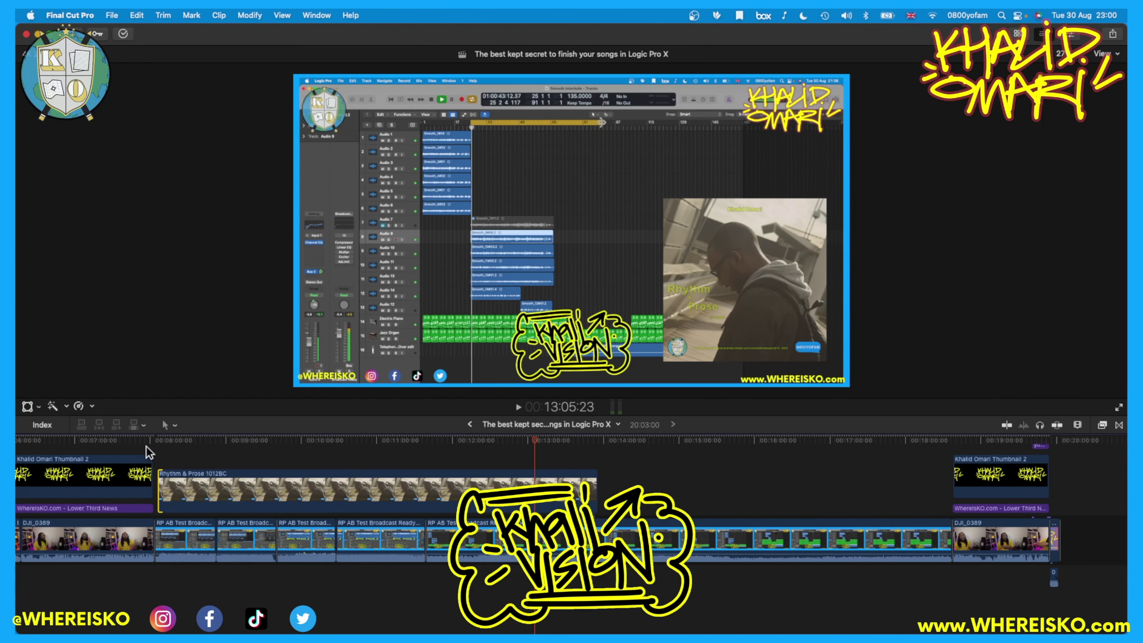
pyautogui.click(150, 435)
pyautogui.press('space')
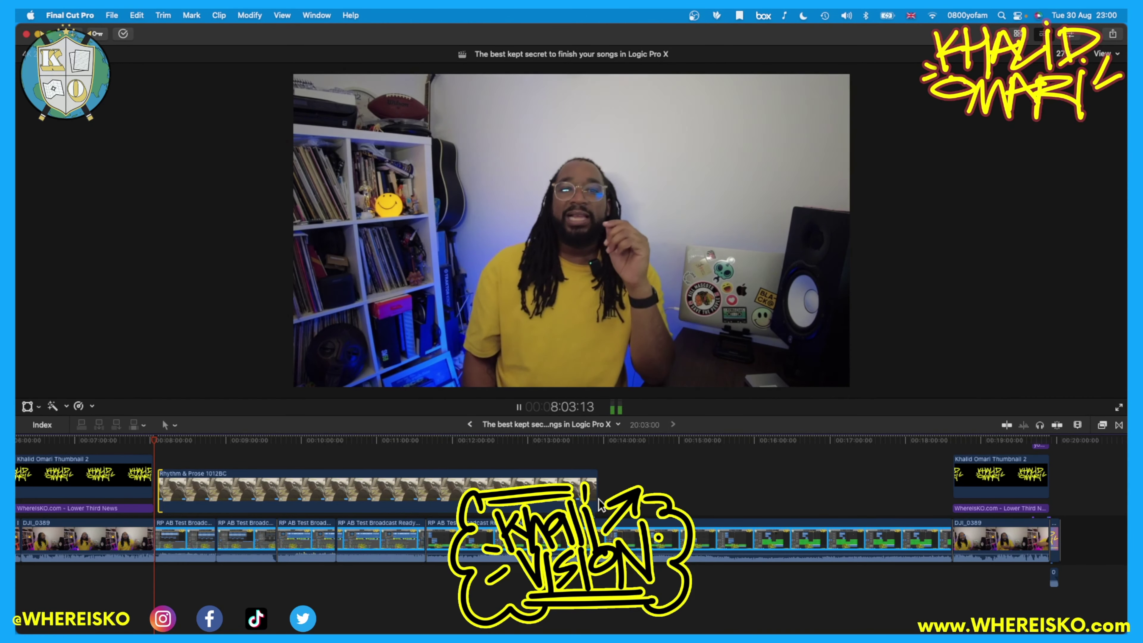
pyautogui.moveTo(592, 503); pyautogui.dragTo(946, 539)
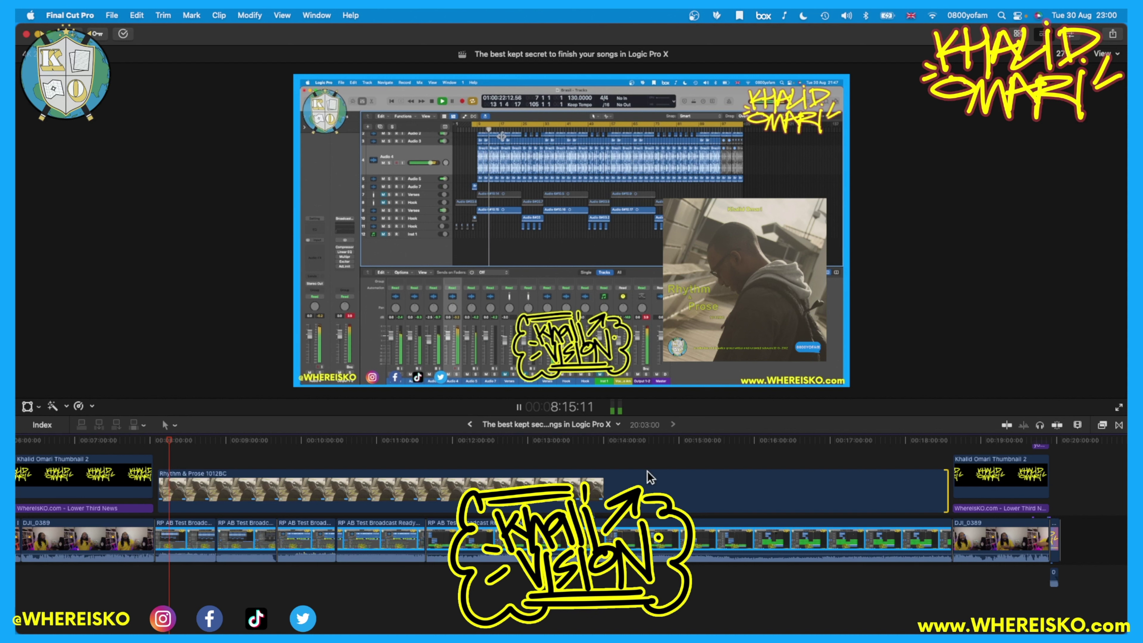
# Play the cover art overlay at several points across the screen recordings, up to its end at about 18:34.
pyautogui.click(315, 441)
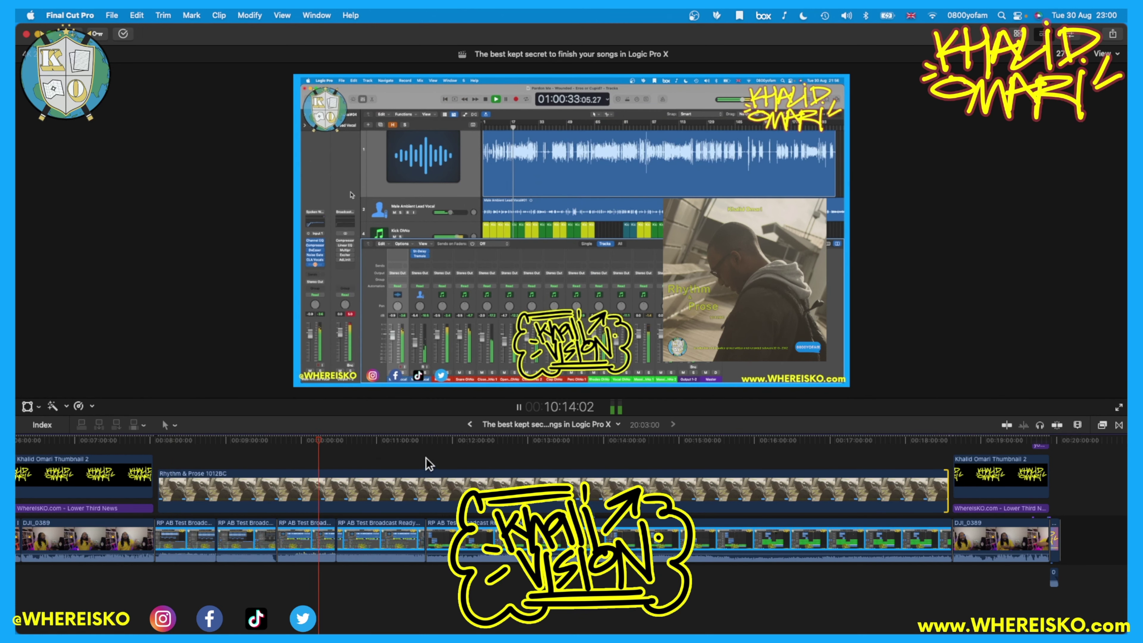
pyautogui.click(372, 441)
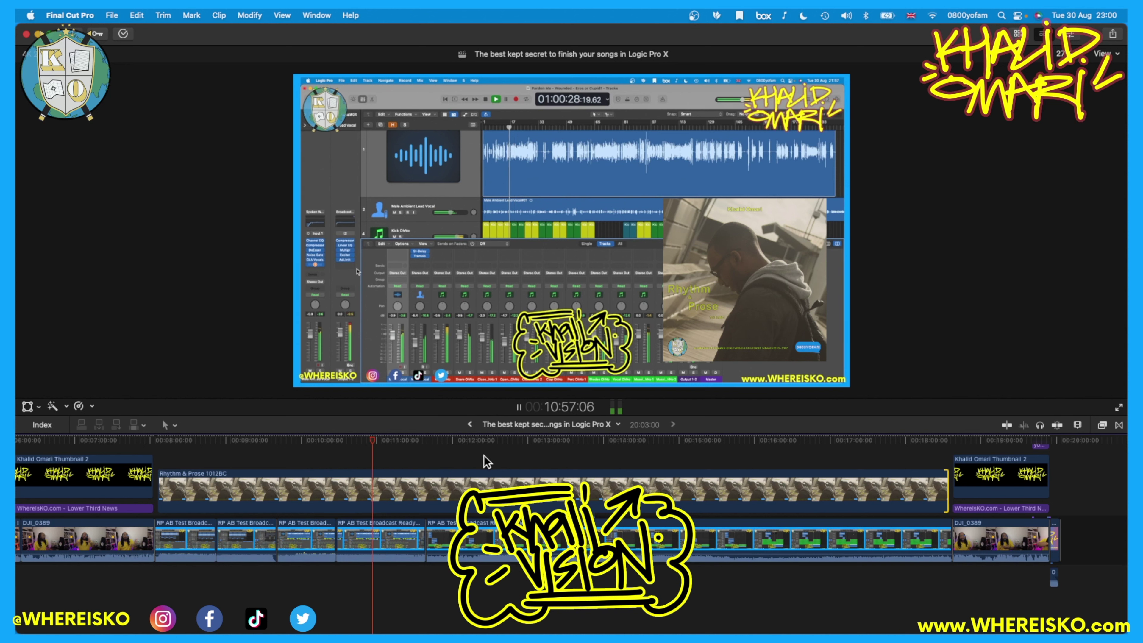
pyautogui.click(517, 441)
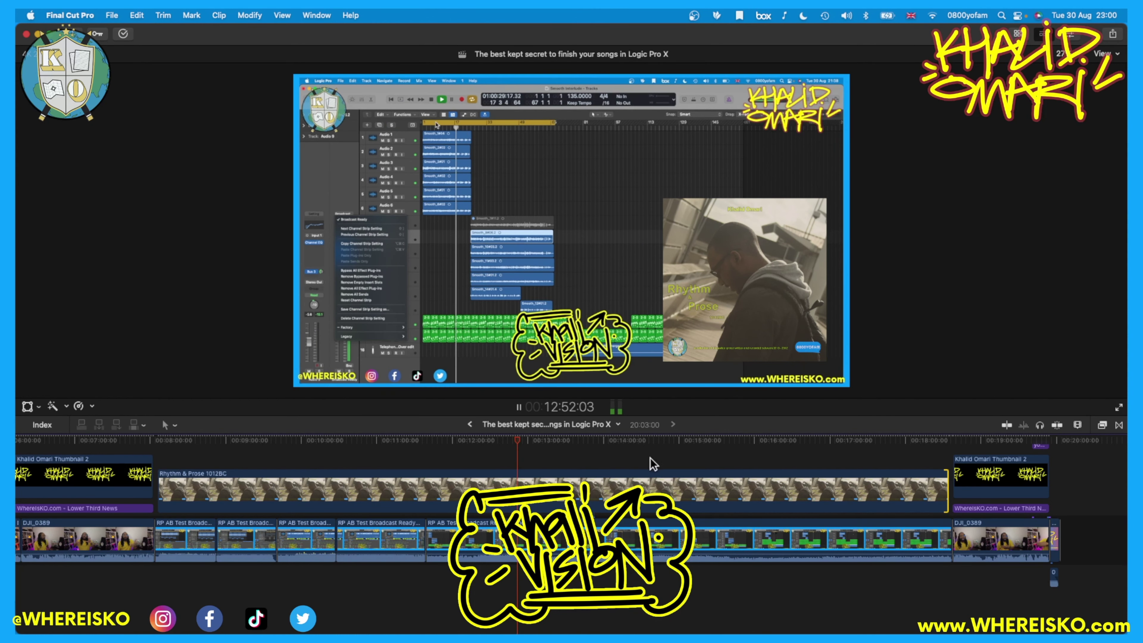
pyautogui.press('space')
pyautogui.click(929, 442)
pyautogui.press('space')
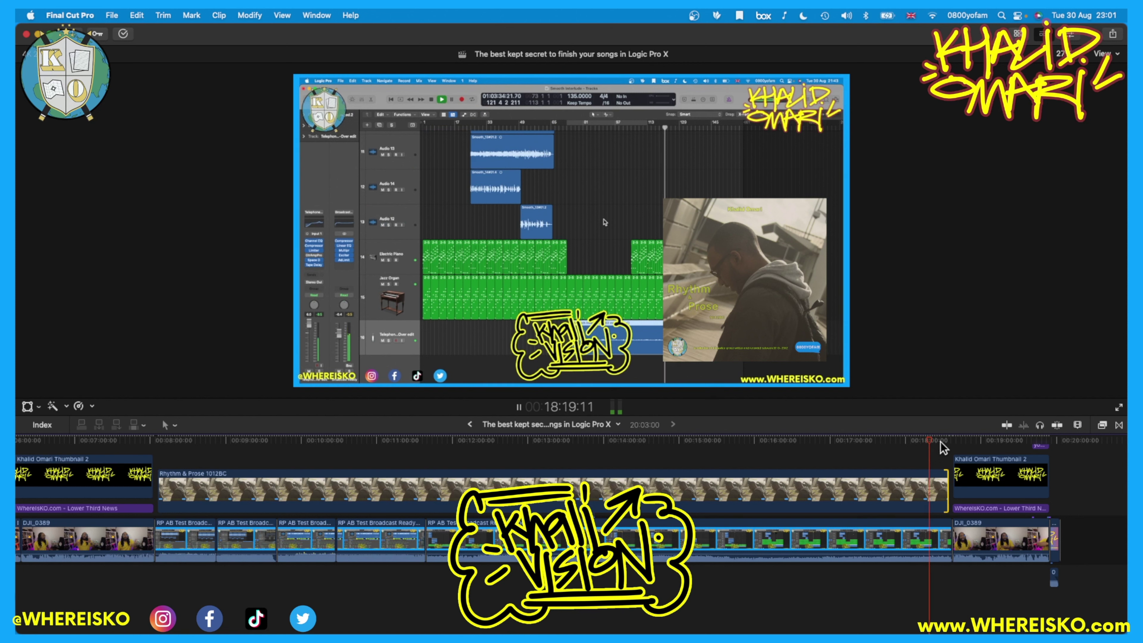
pyautogui.click(945, 441)
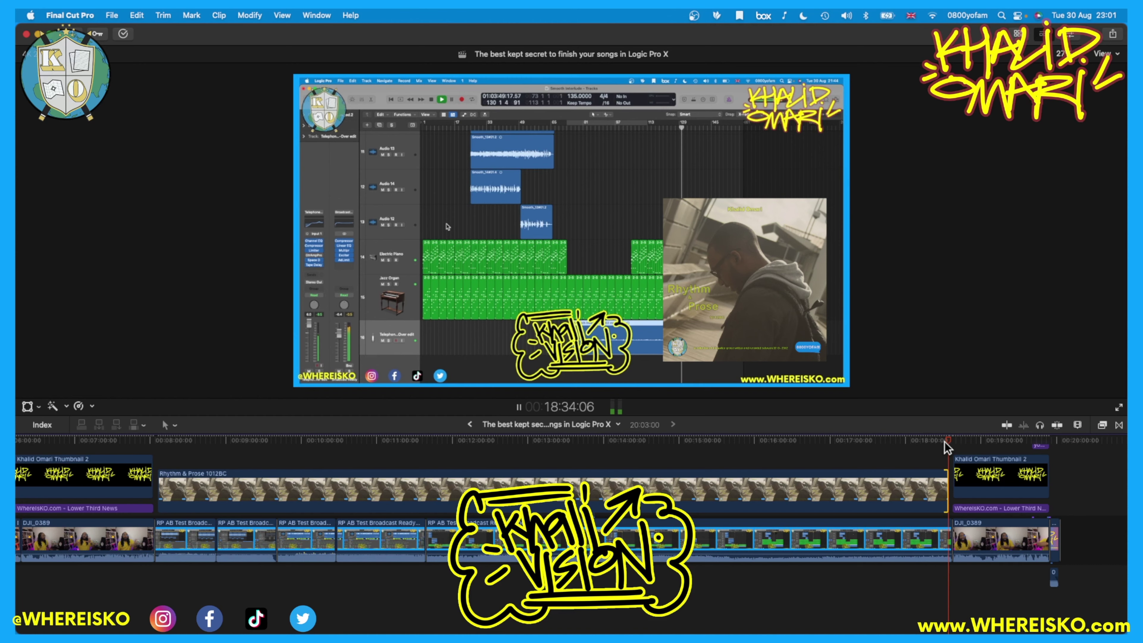
# Extend the cover art's start slightly to the first recording's beginning, add a short opacity fade-in there, and play it.
pyautogui.press('super+equal')
pyautogui.press('super+equal')
pyautogui.press('super+equal')
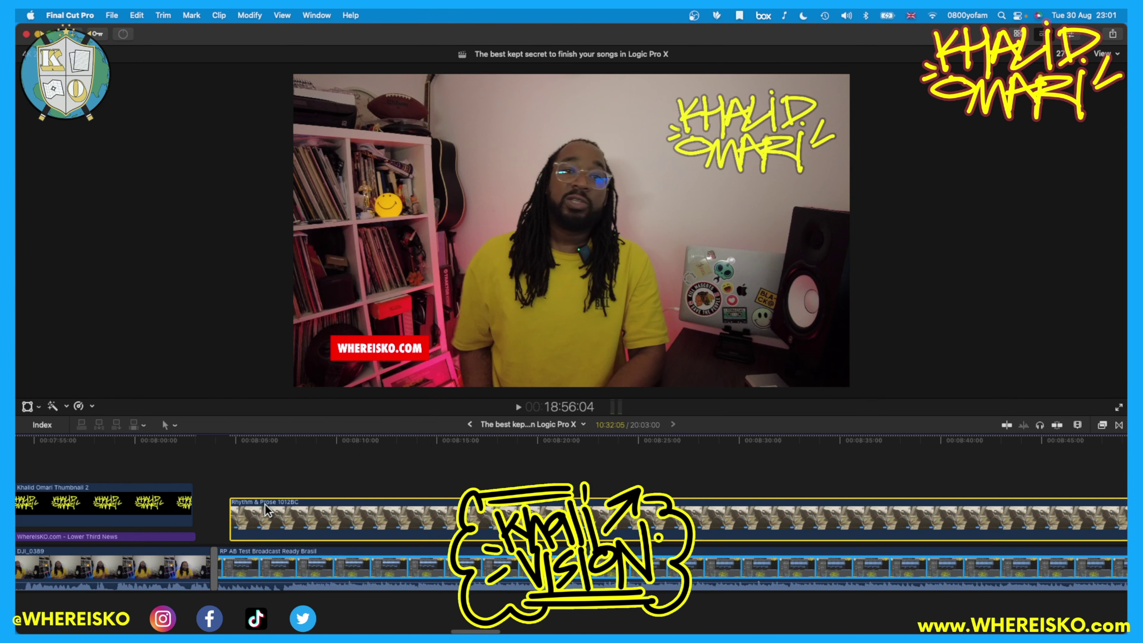
pyautogui.rightClick(265, 505)
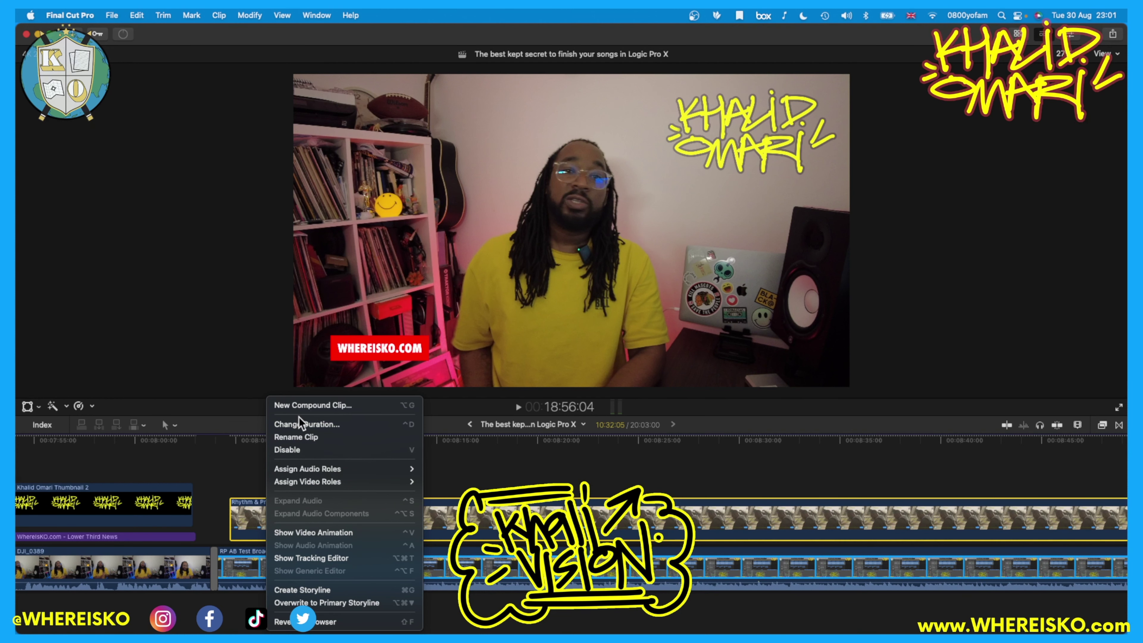
pyautogui.click(324, 536)
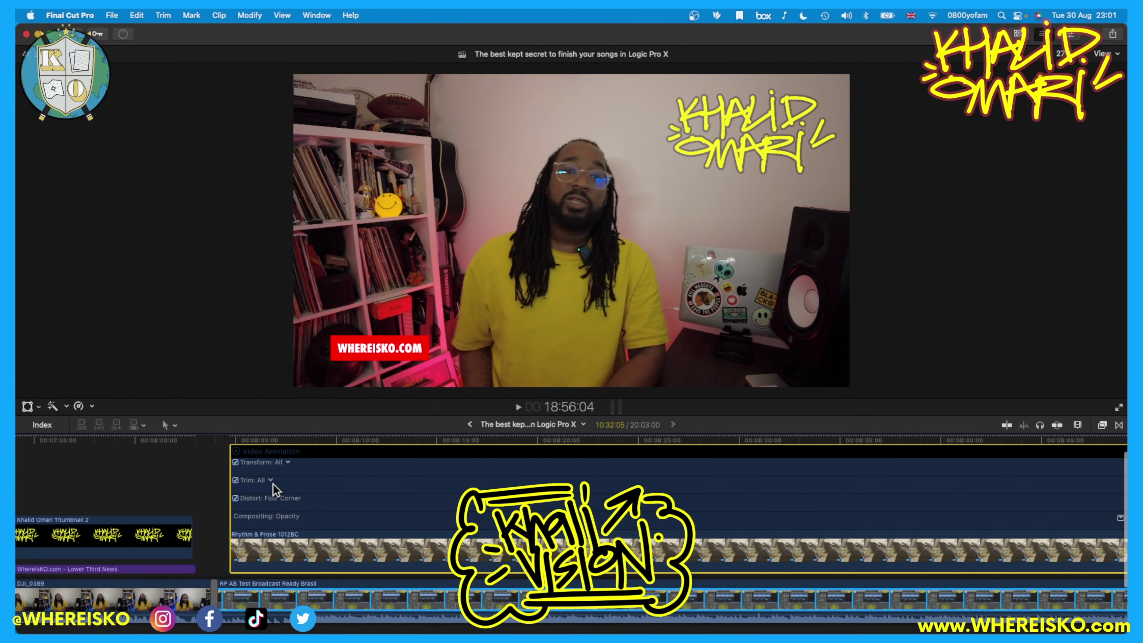
pyautogui.click(295, 520)
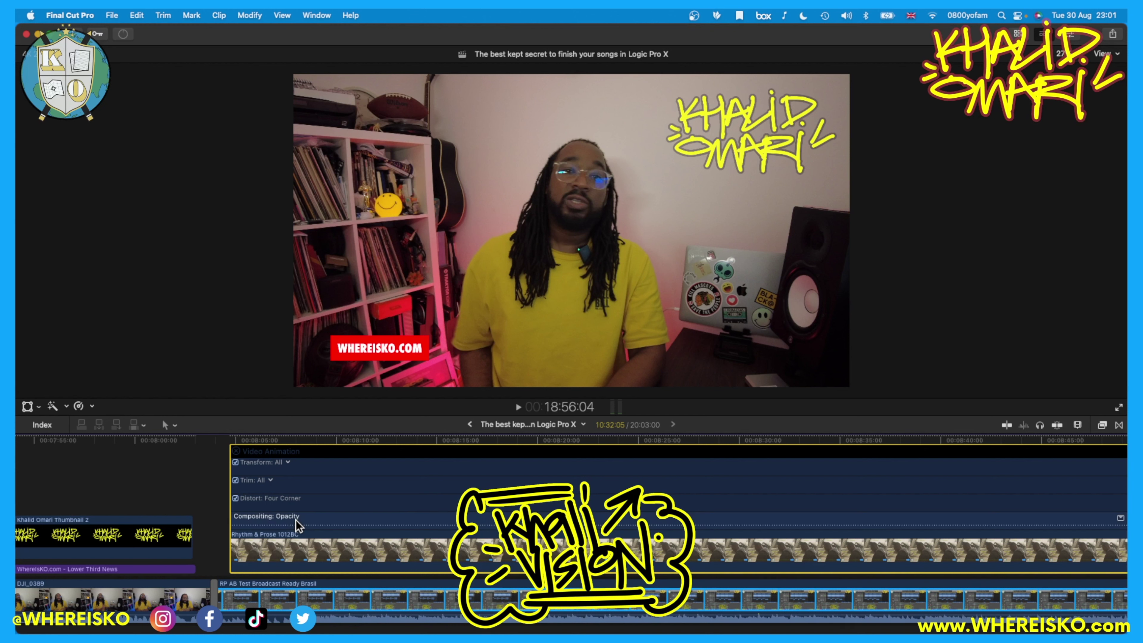
pyautogui.doubleClick(227, 525)
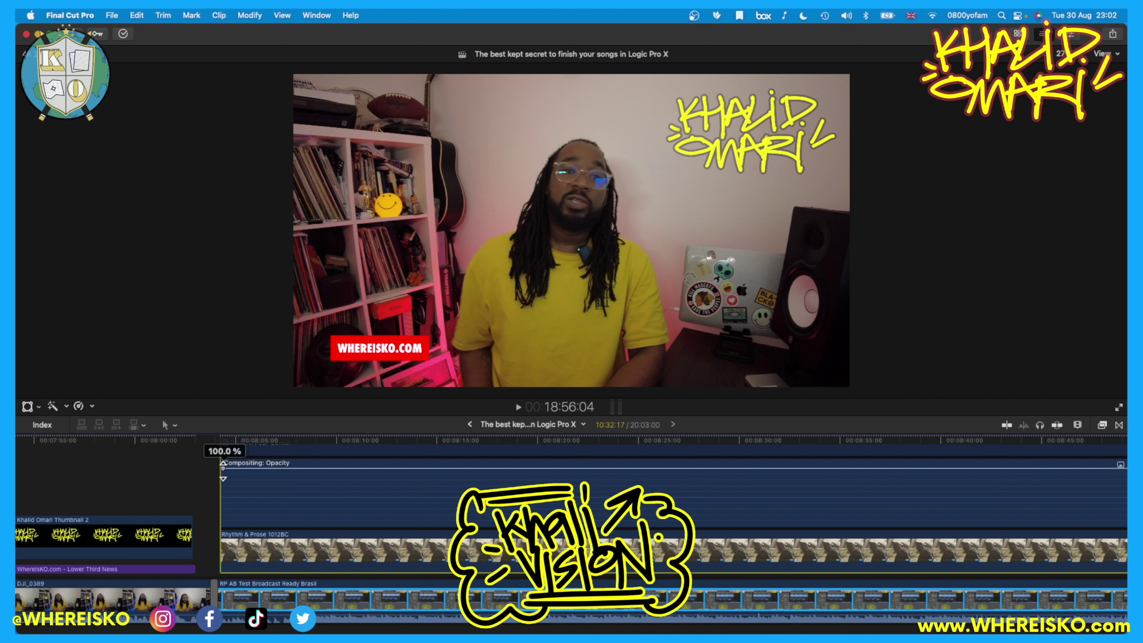
pyautogui.moveTo(223, 469)
pyautogui.mouseDown()
pyautogui.moveTo(241, 469)
pyautogui.moveTo(231, 468)
pyautogui.mouseUp()
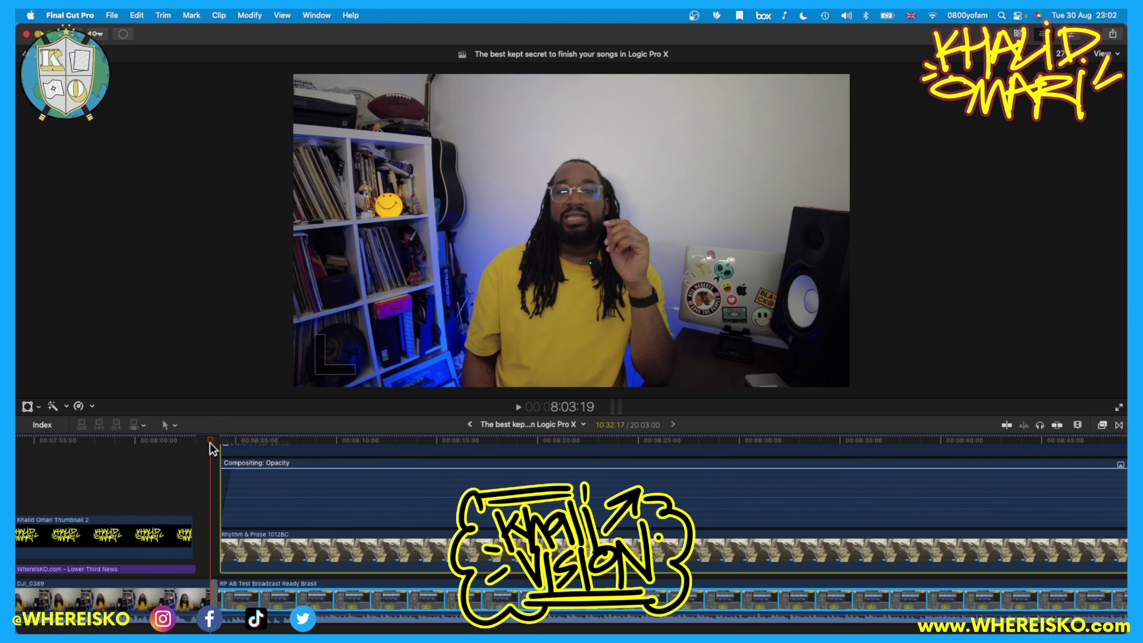
pyautogui.press('space')
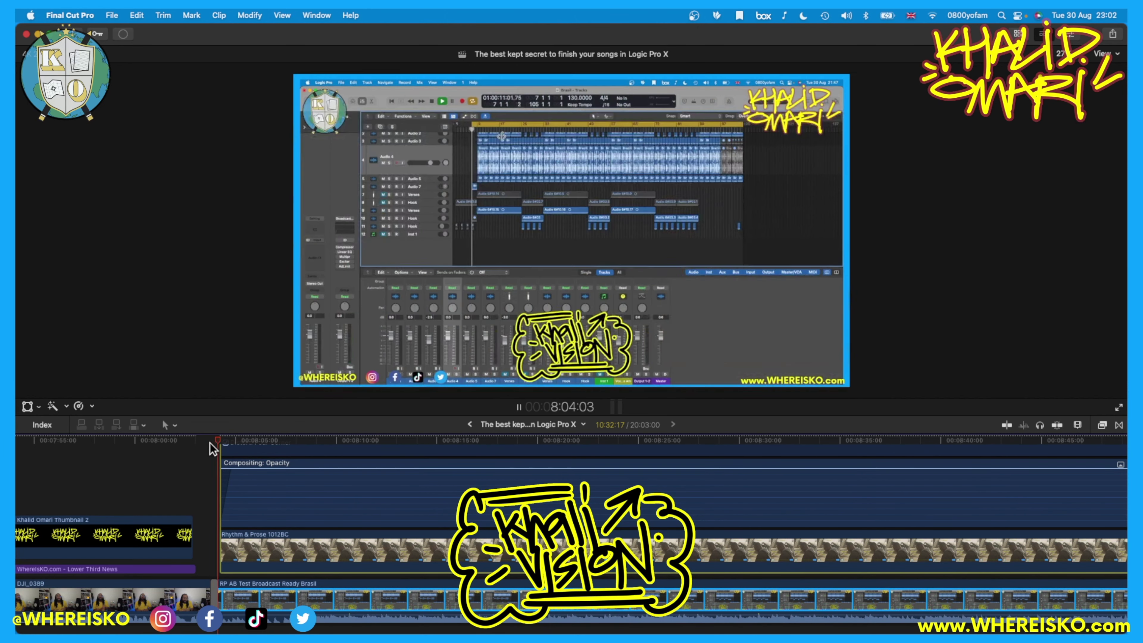
pyautogui.press('space')
# Extend the Rhythm & Prose cover art's end toward the last screen recording's end and play back the final stretch.
pyautogui.hscroll(15, 826, 509)
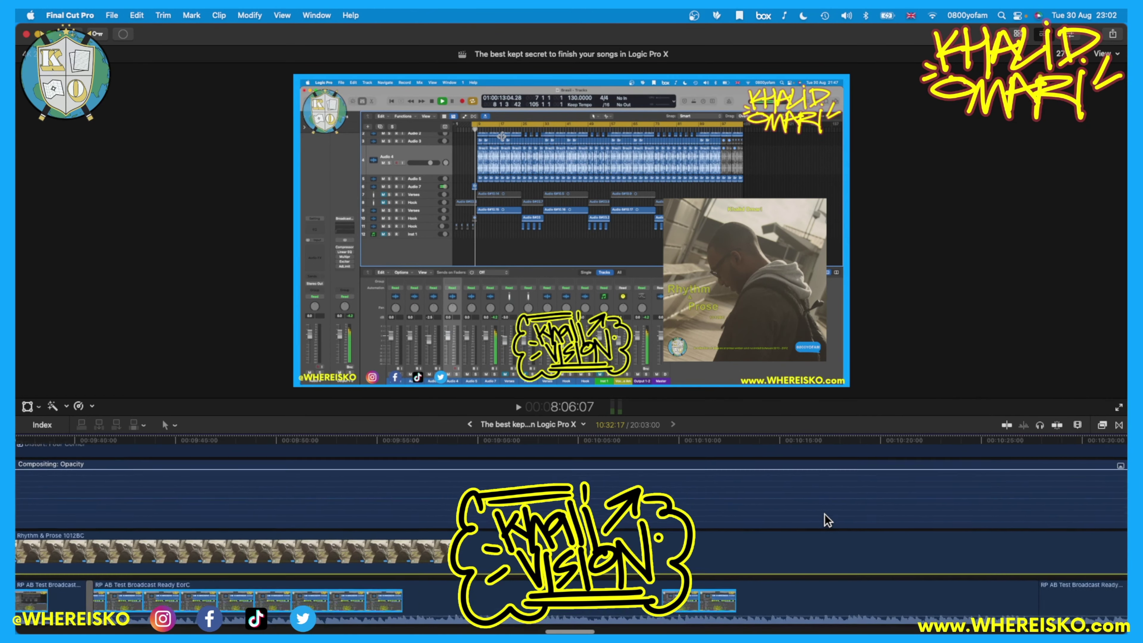
pyautogui.hscroll(10, 825, 515)
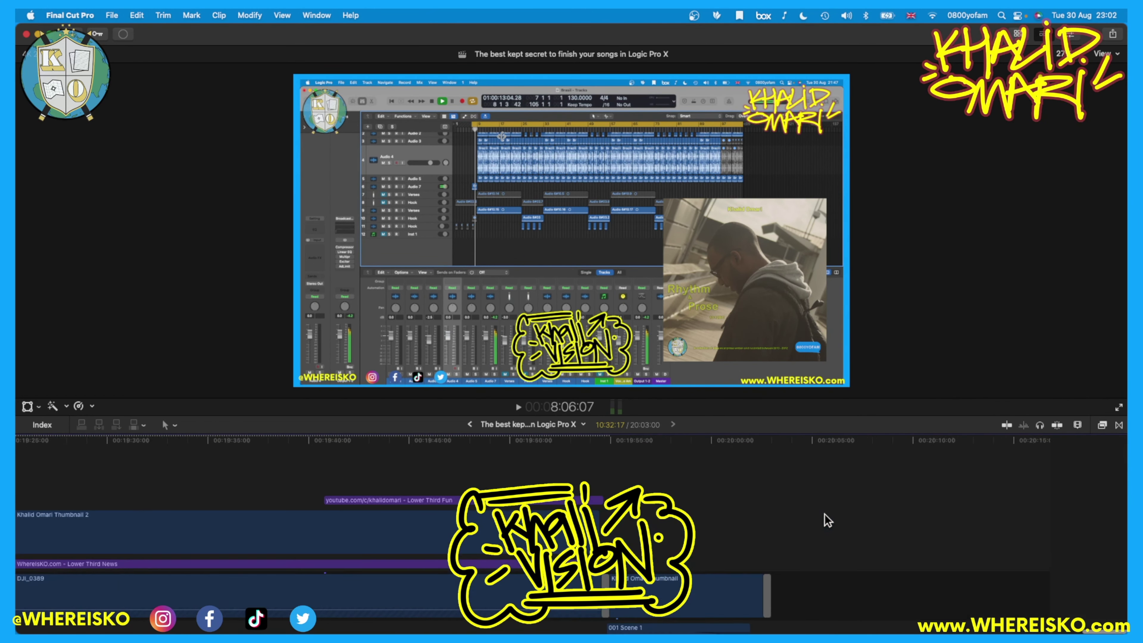
pyautogui.hscroll(5, 825, 514)
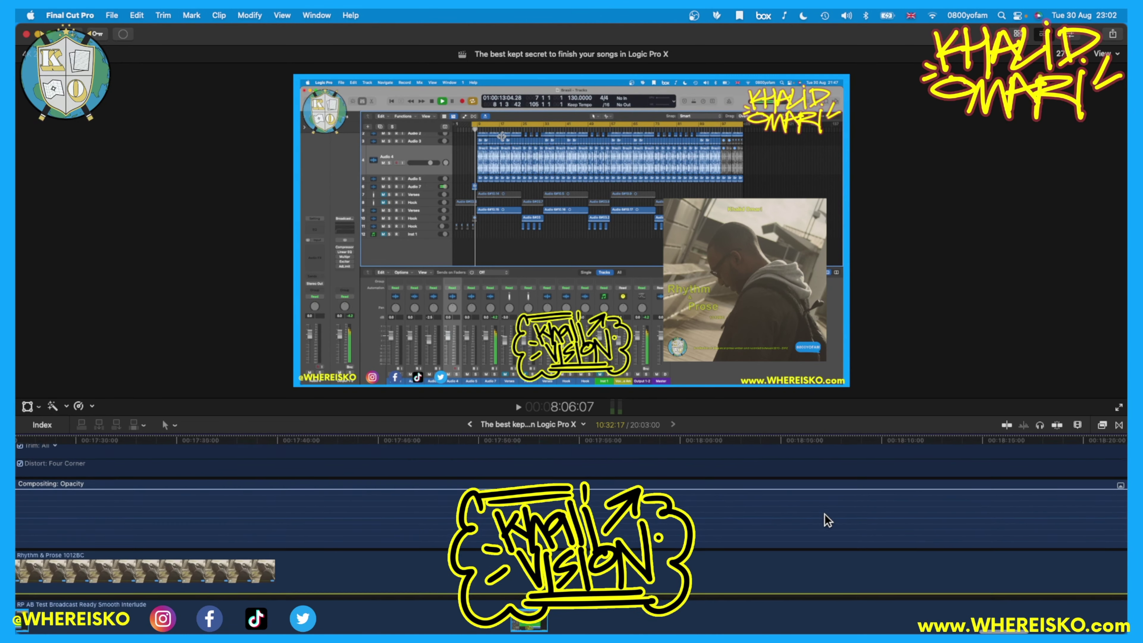
pyautogui.moveTo(659, 517); pyautogui.dragTo(679, 518)
pyautogui.click(634, 439)
pyautogui.press('space')
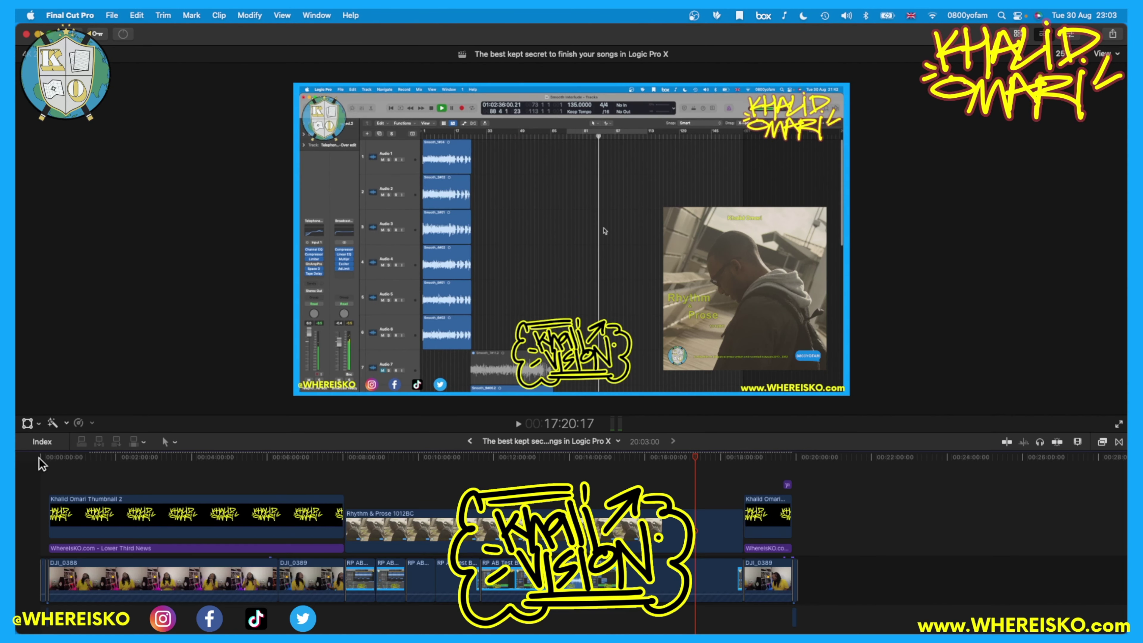
# Play the project's opening from the beginning to about 17 seconds.
pyautogui.click(39, 458)
pyautogui.press('space')
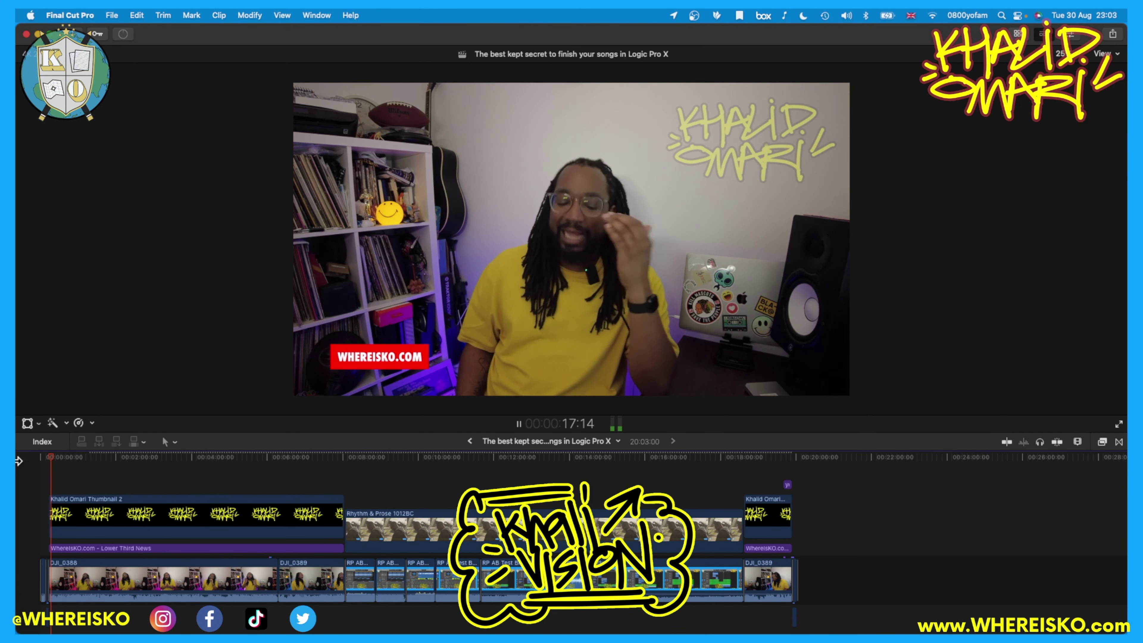
pyautogui.press('space')
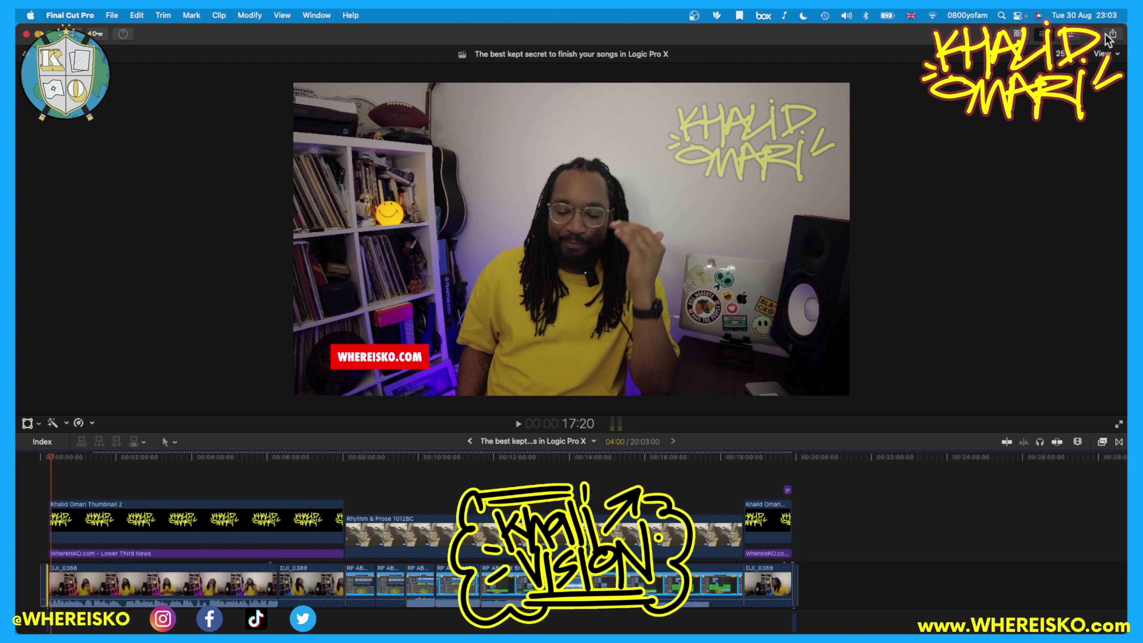
# Export the project as an MP4 file into the YouTube Ready folder and expand the sharing progress in the background tasks.
pyautogui.click(1112, 34)
pyautogui.click(1062, 83)
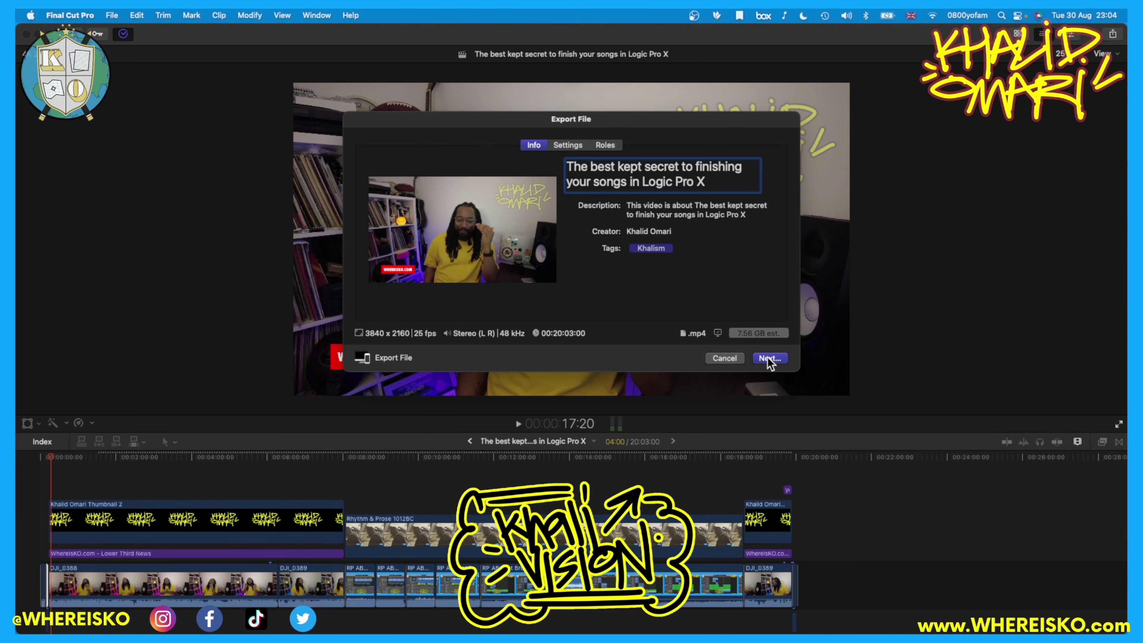
pyautogui.click(769, 359)
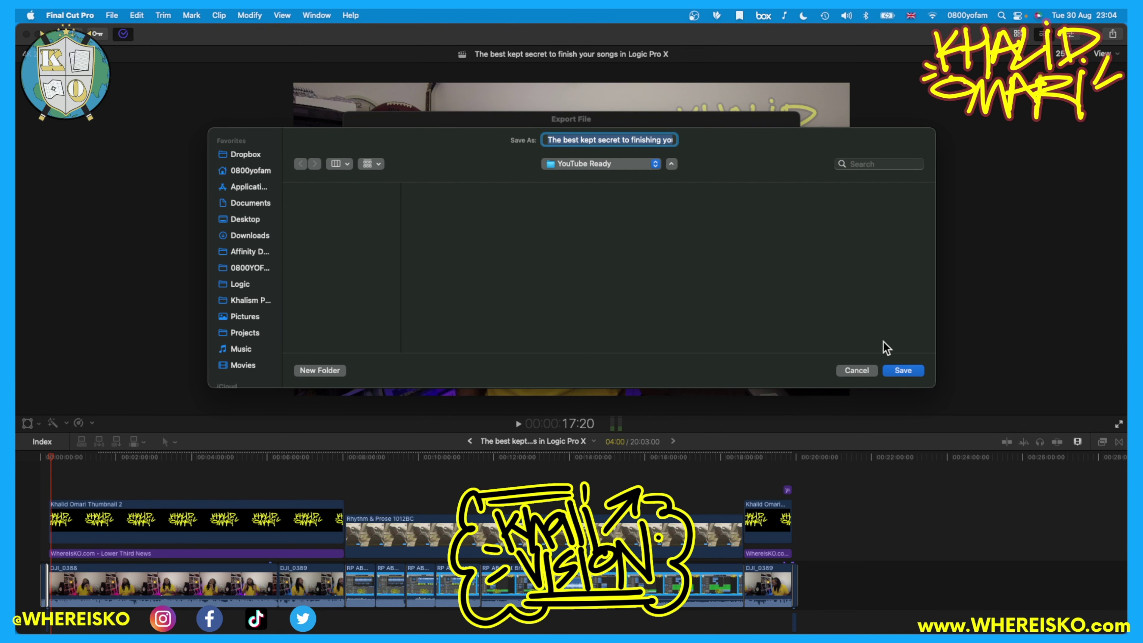
pyautogui.click(907, 372)
pyautogui.click(128, 34)
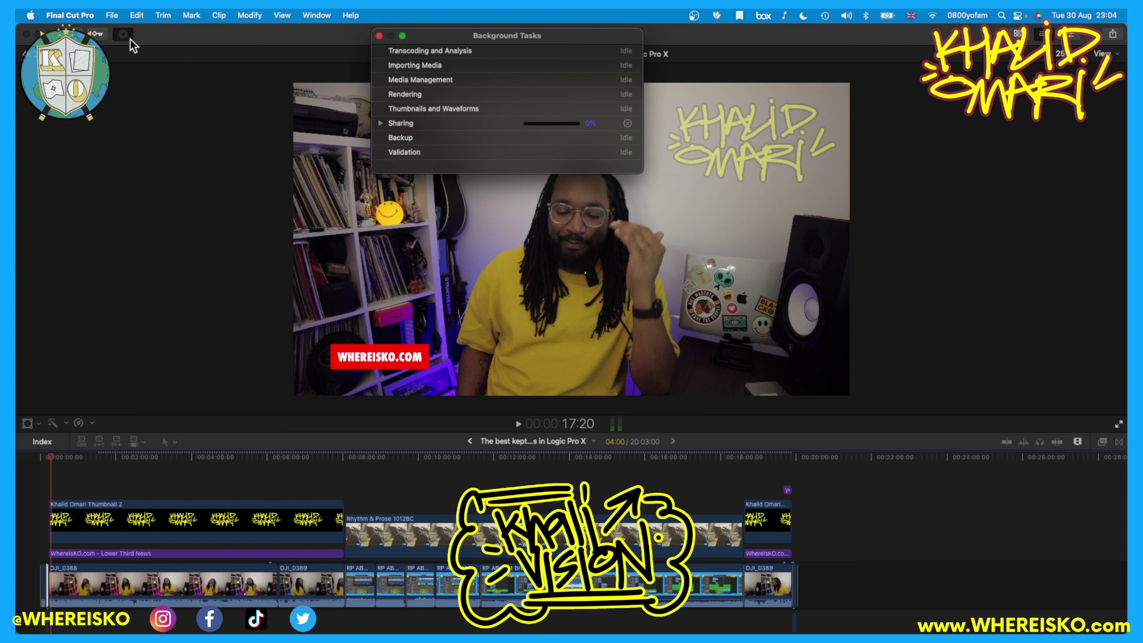
pyautogui.click(381, 123)
# Switch to Finder and preview the raw camera clip DJI_0388.MP4 from the AB Testing folder inside Movies, Pocket 2.
pyautogui.click(288, 599)
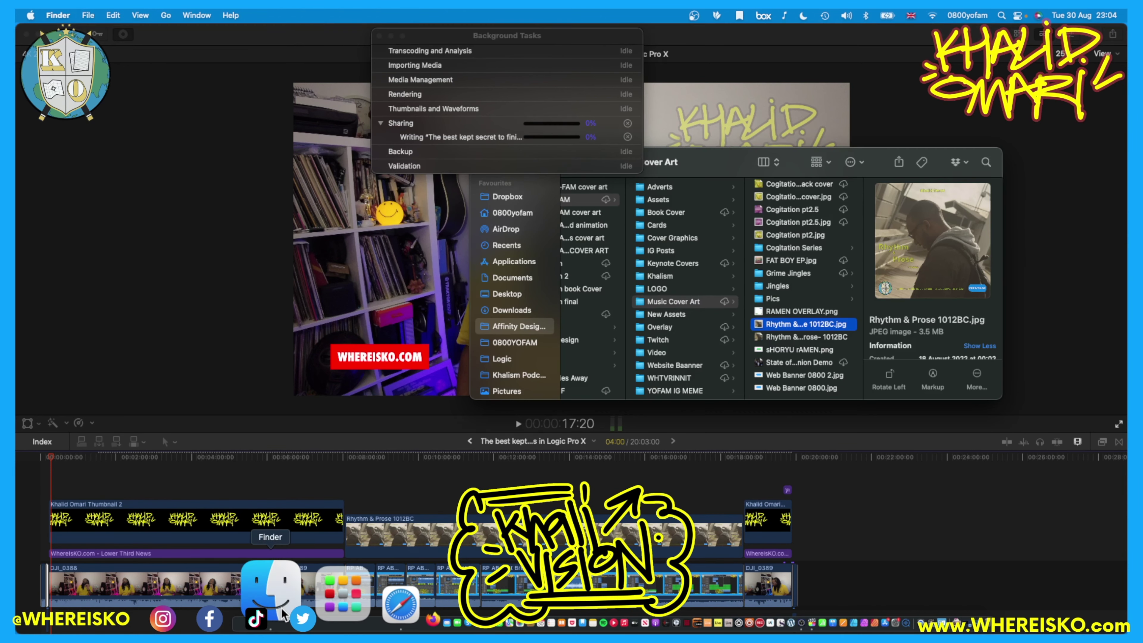
pyautogui.moveTo(750, 153); pyautogui.dragTo(565, 228)
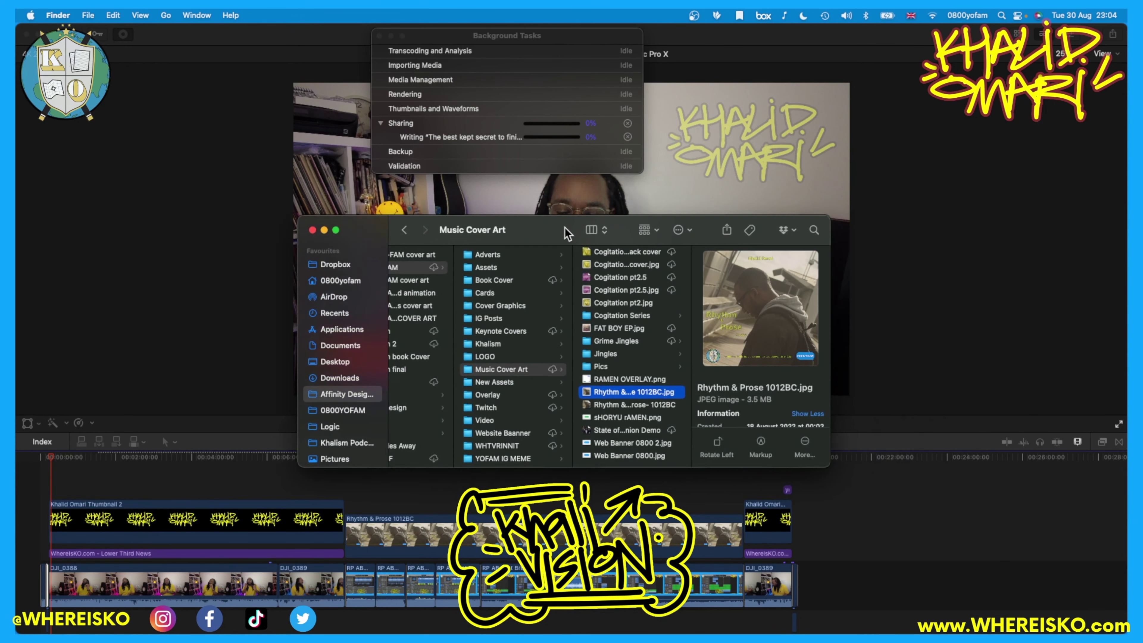
pyautogui.click(422, 317)
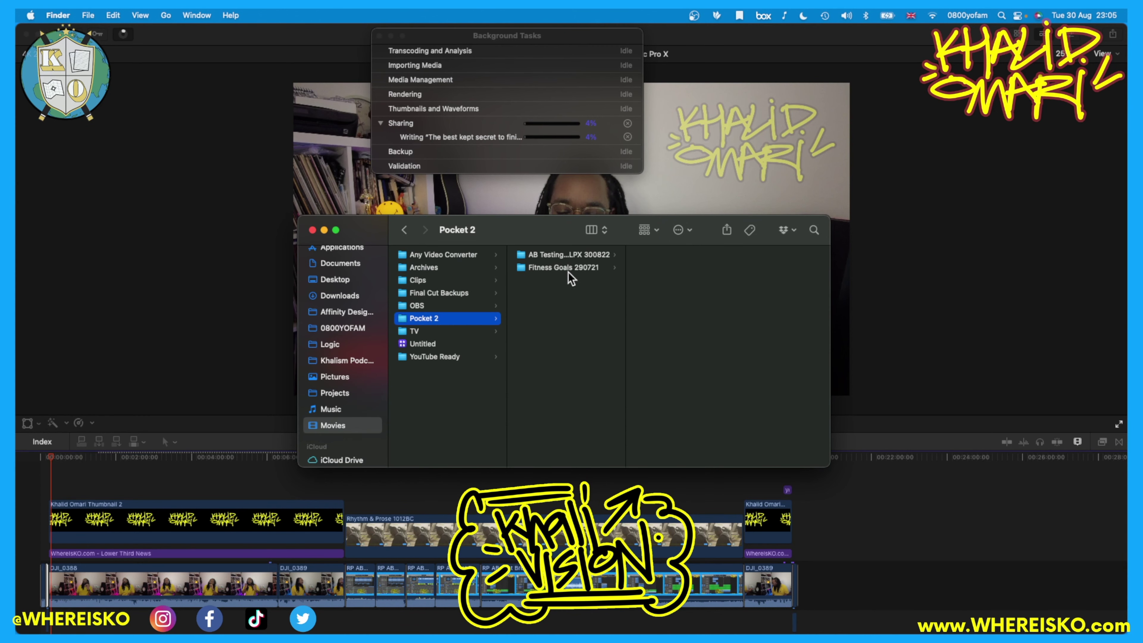
pyautogui.click(566, 256)
pyautogui.click(688, 265)
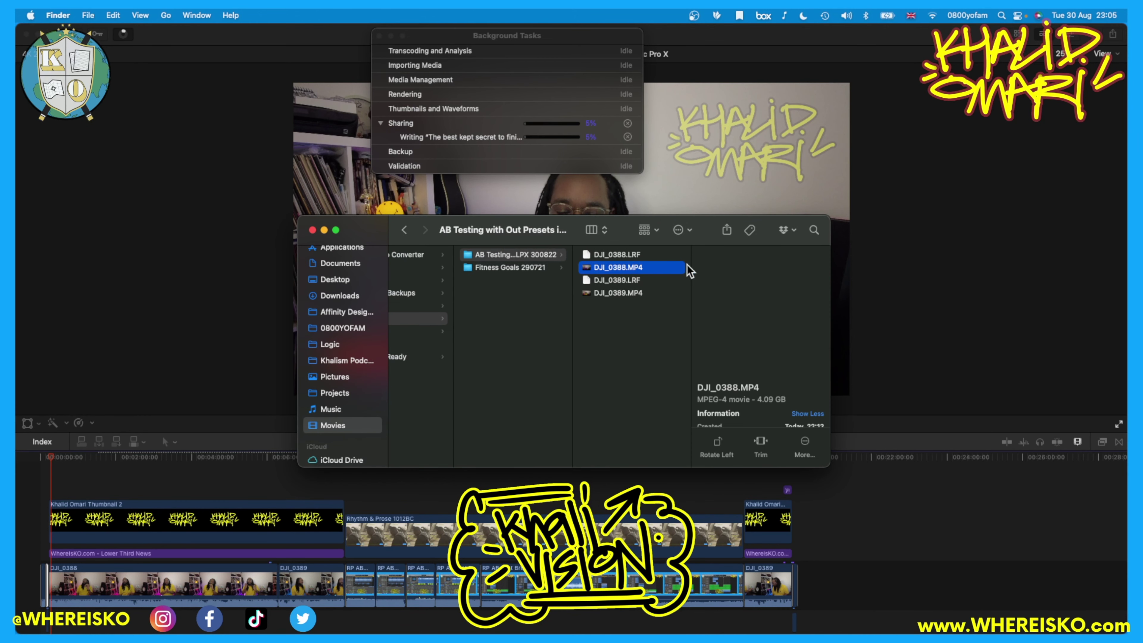
pyautogui.press('space')
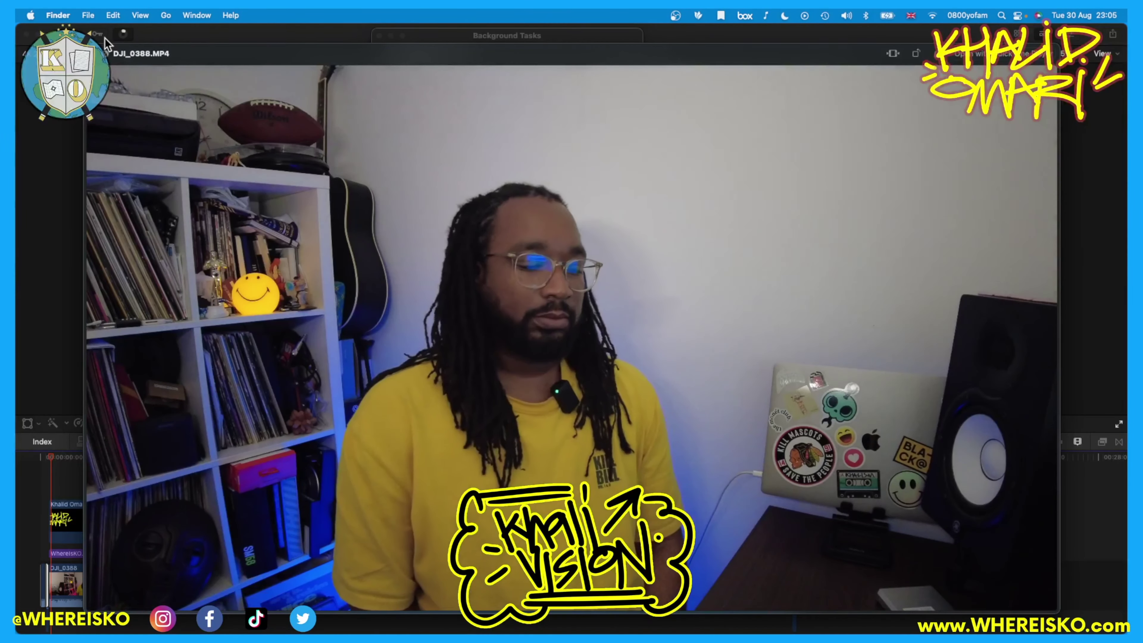